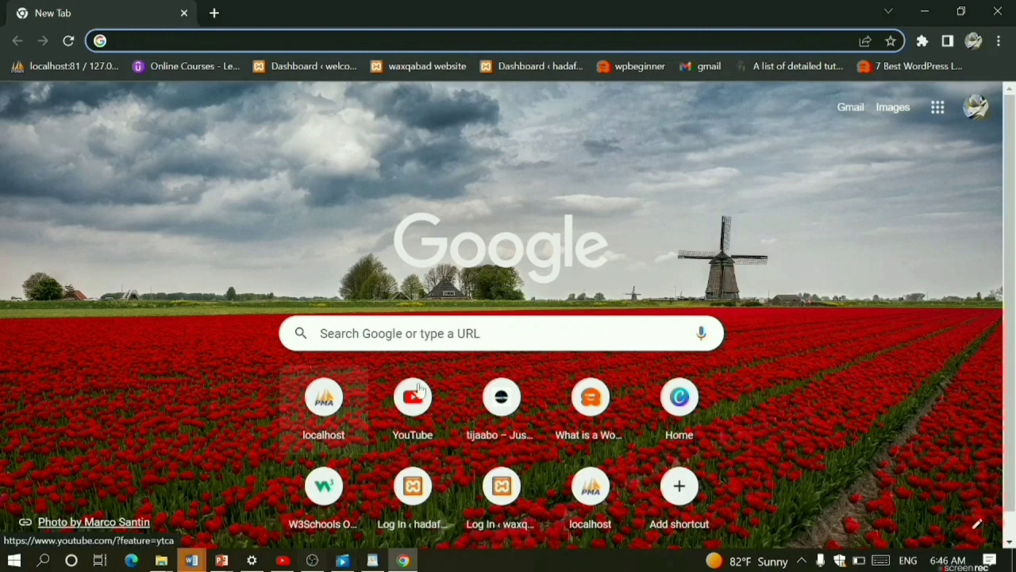
# Open the canva.com website from the new browser tab
pyautogui.click(321, 333)
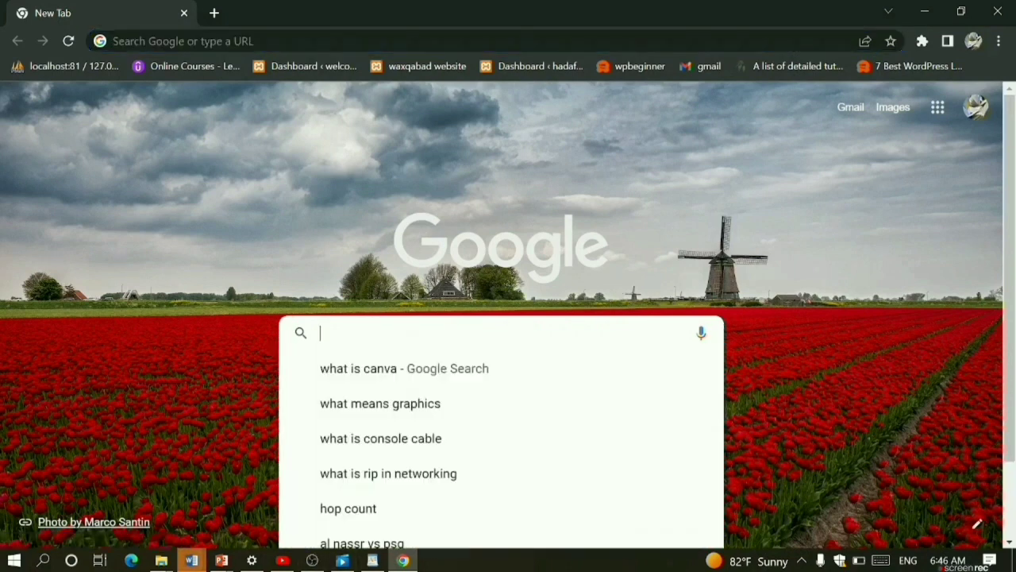
pyautogui.write('ca')
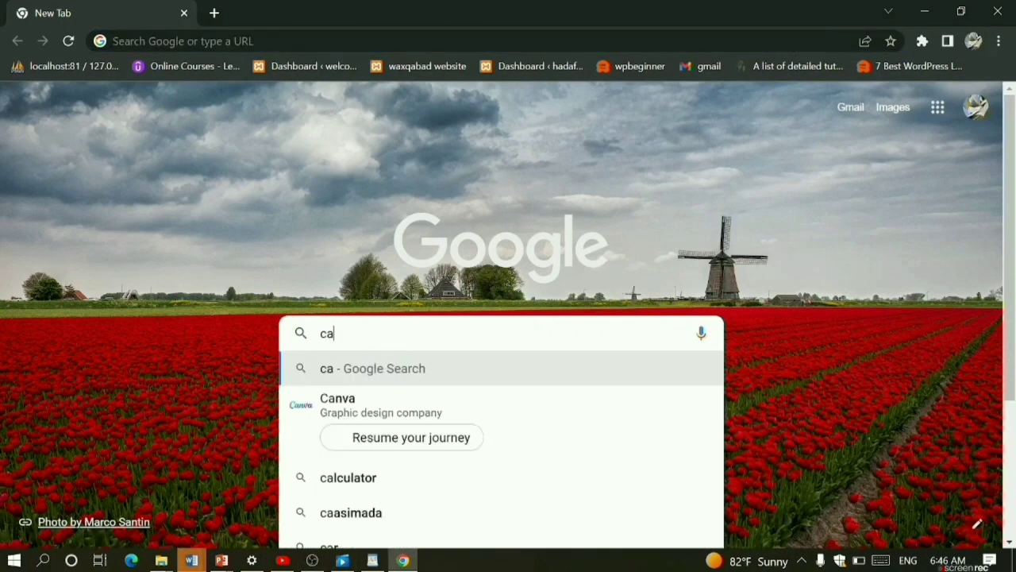
pyautogui.write('nva')
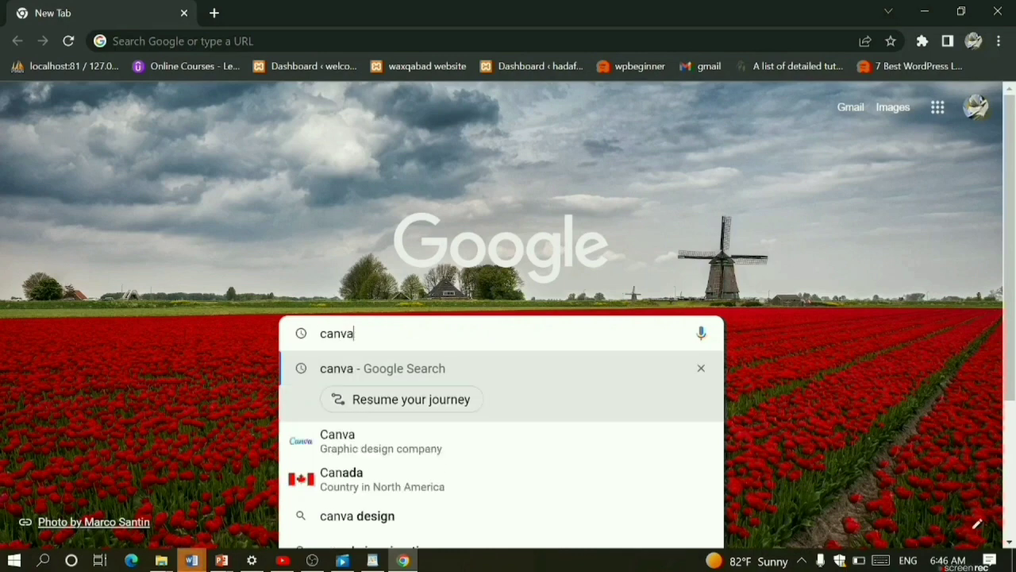
pyautogui.write('.com')
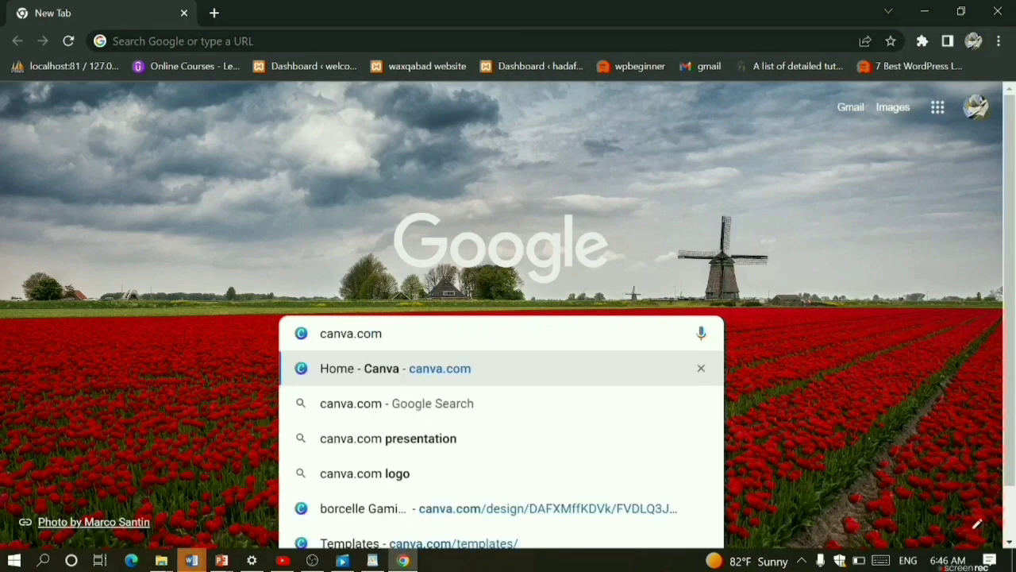
pyautogui.press('Return')
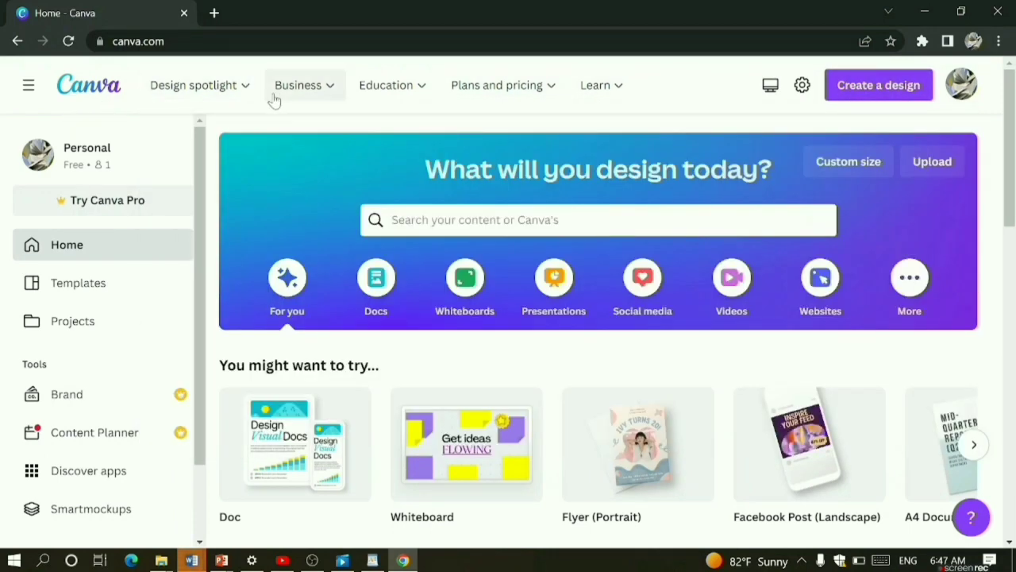
# Hide the home page's main menu and show it again
pyautogui.moveTo(246, 90)
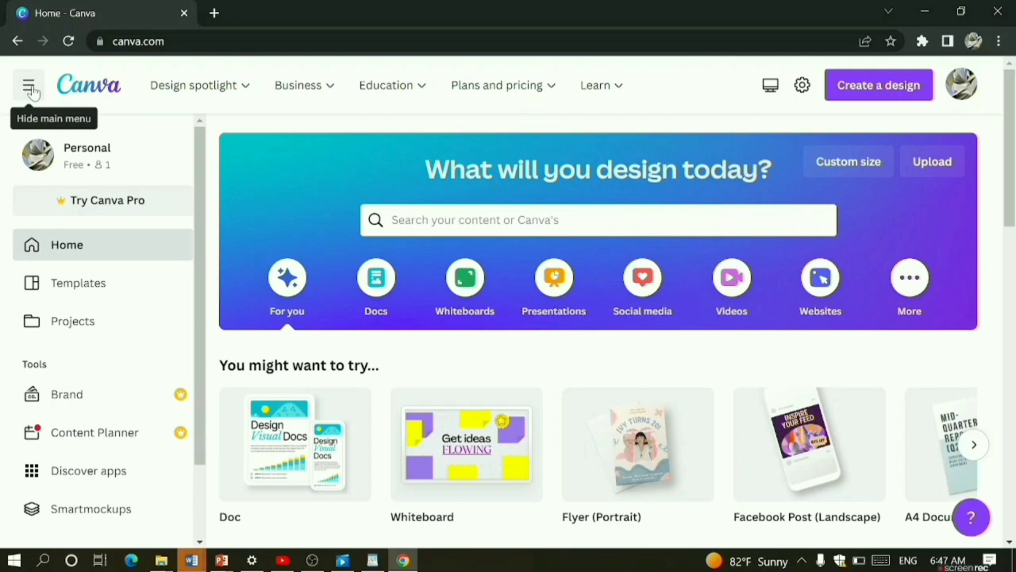
pyautogui.click(30, 89)
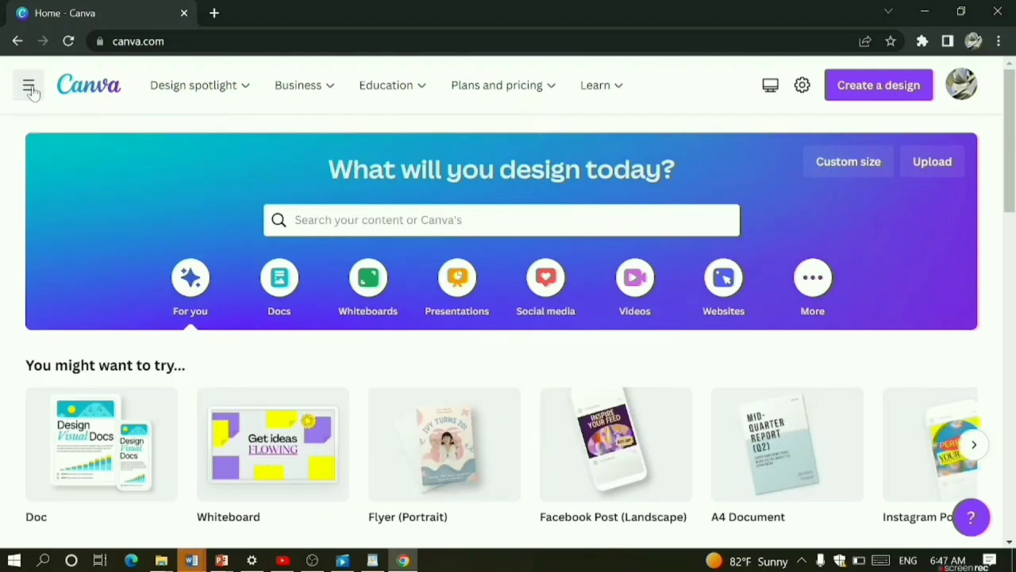
pyautogui.click(29, 87)
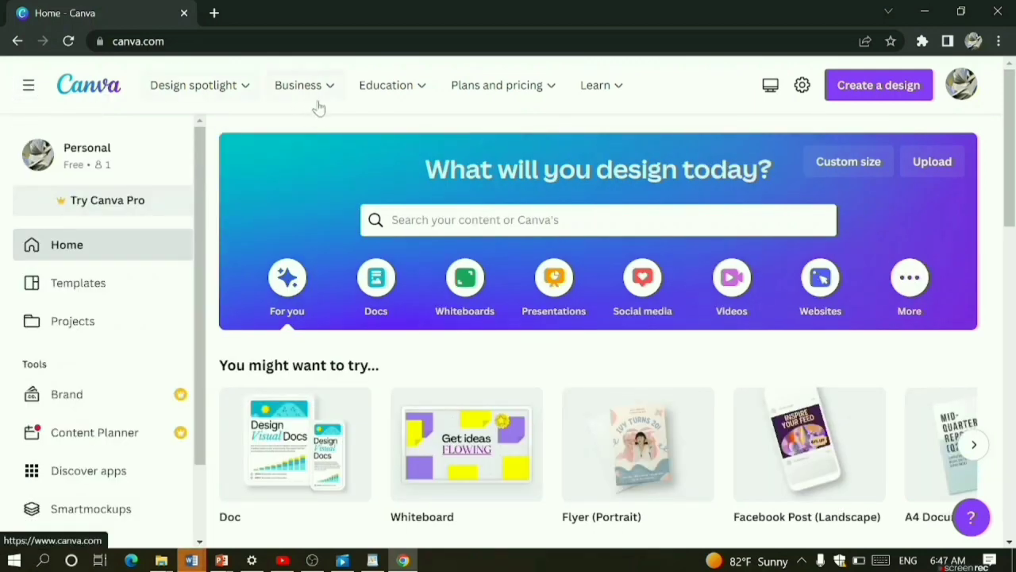
# Start a blank custom logo design from the Logo maker under Design spotlight, and return to the home page
pyautogui.moveTo(293, 105)
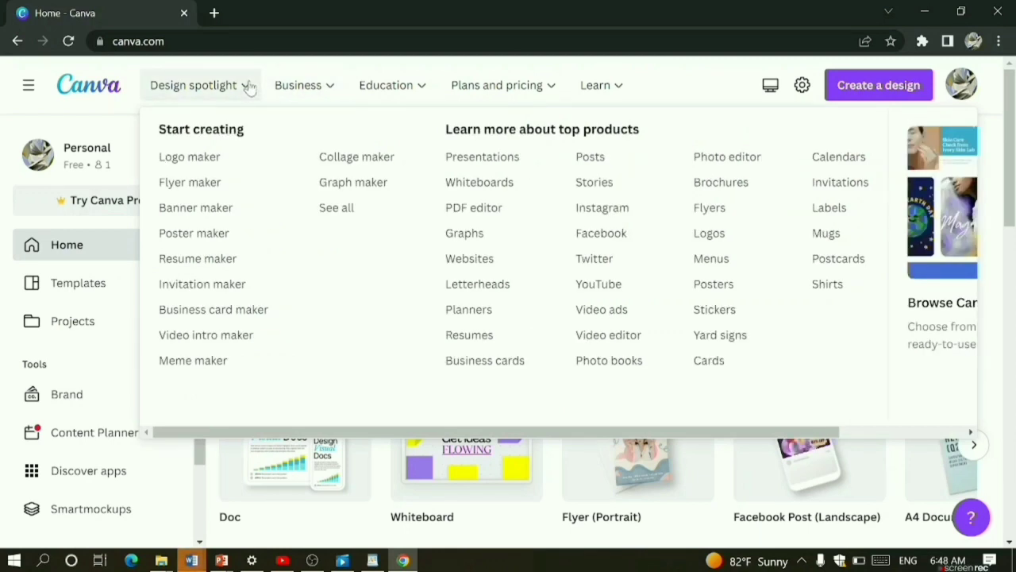
pyautogui.click(221, 165)
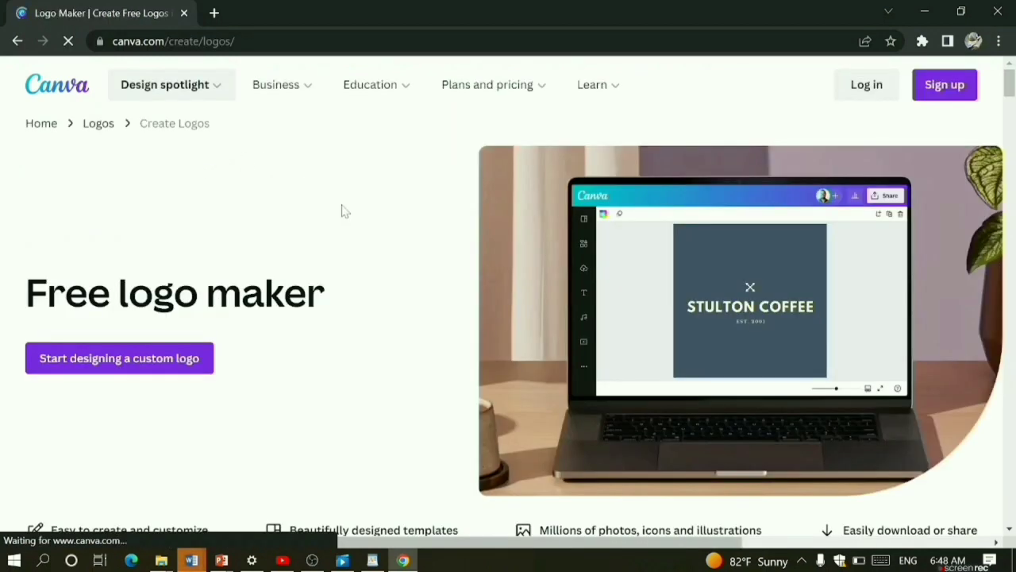
pyautogui.click(130, 365)
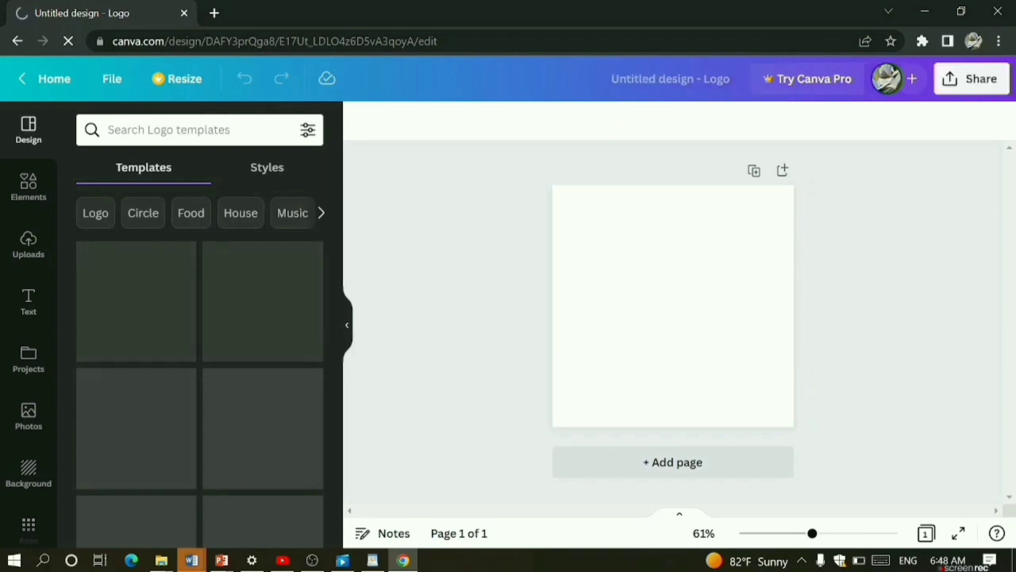
pyautogui.click(59, 79)
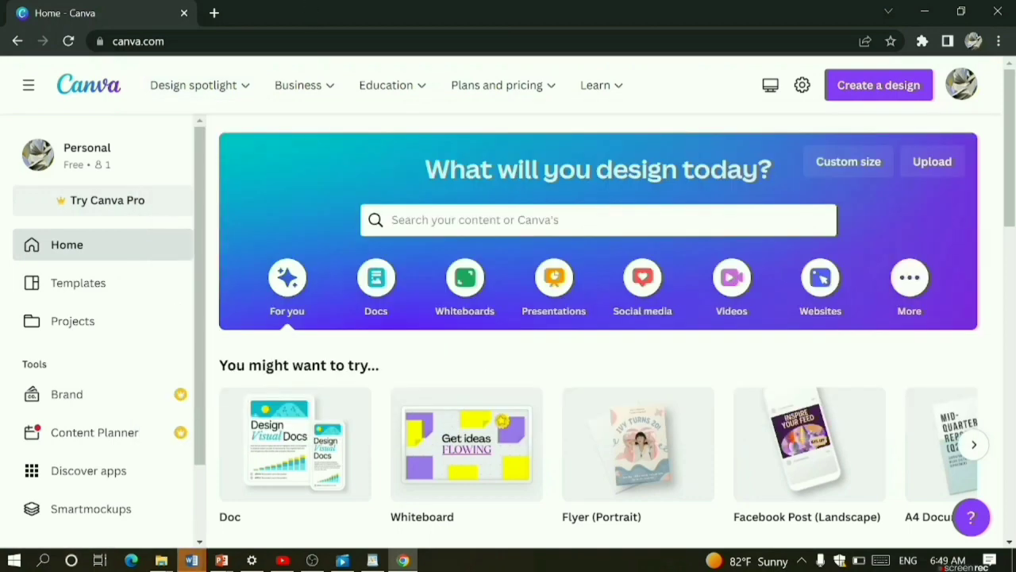
# Look through the options offered under Business, Education, Plans and pricing, and Learn
pyautogui.moveTo(324, 93)
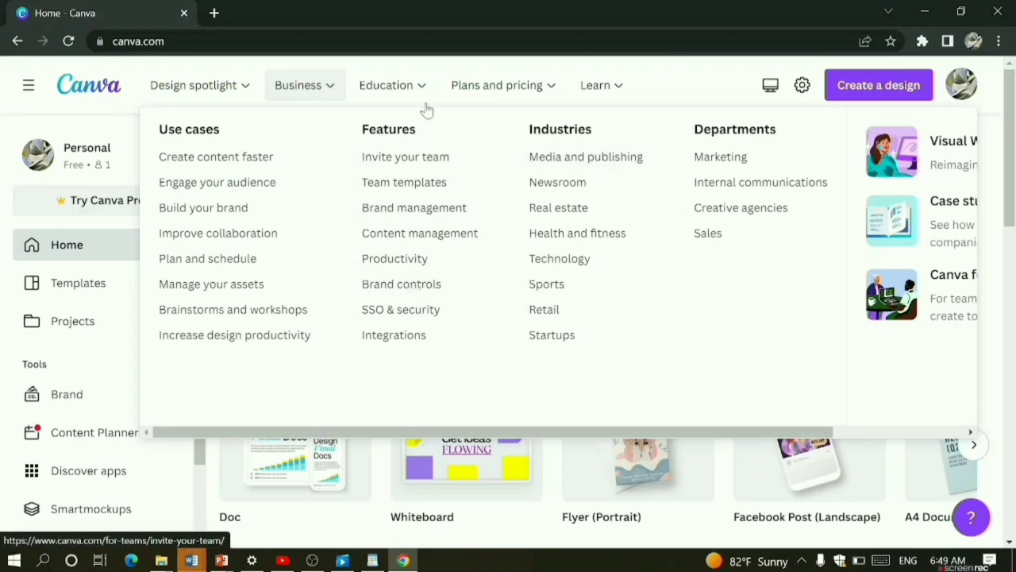
pyautogui.moveTo(427, 92)
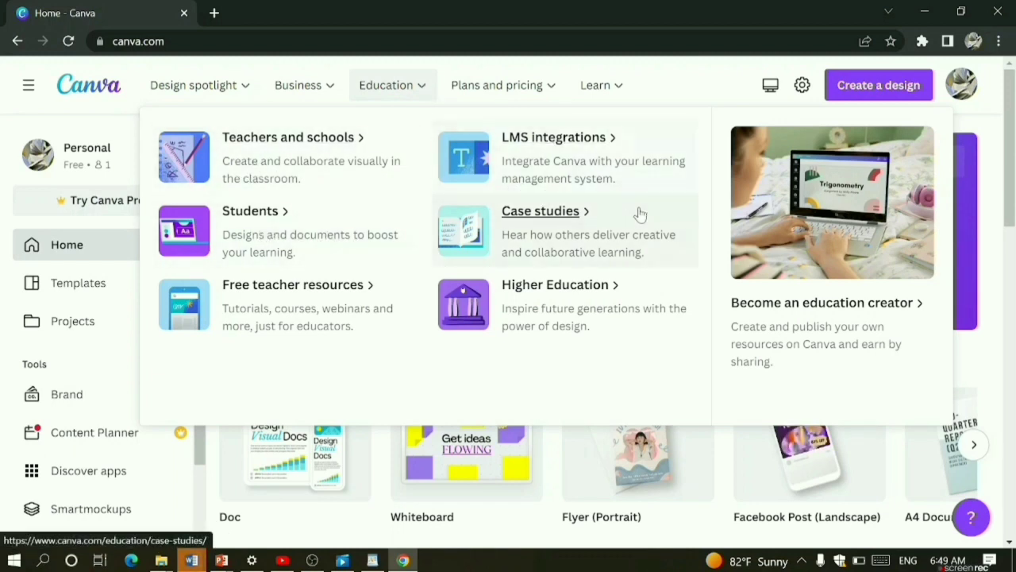
pyautogui.moveTo(546, 84)
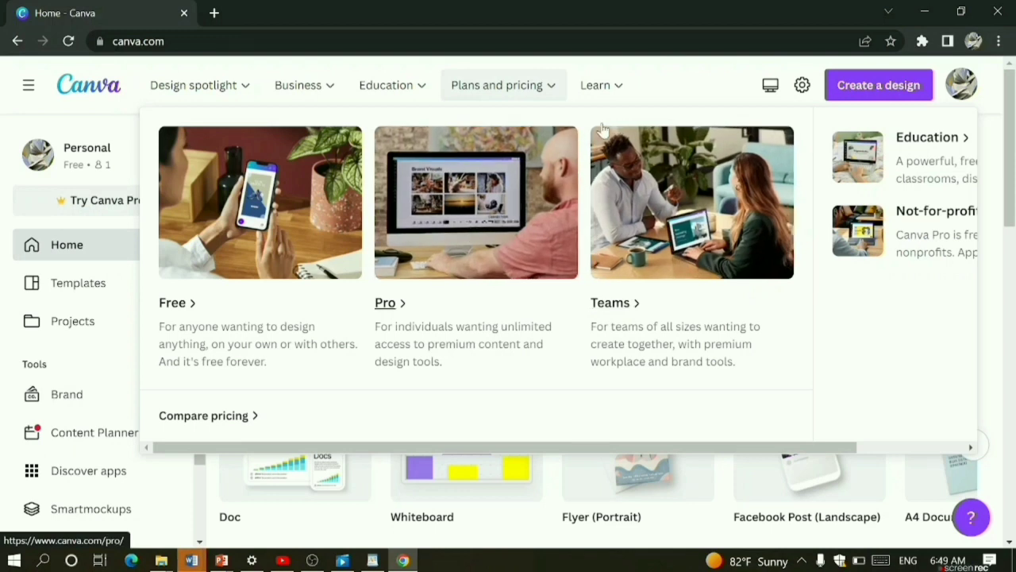
pyautogui.moveTo(622, 91)
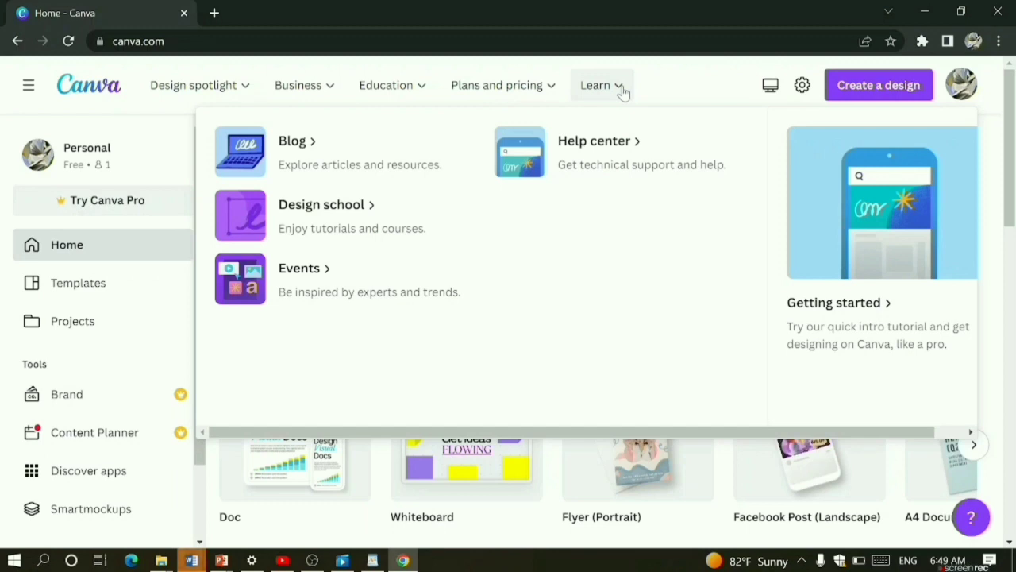
# Read the Canva blog article "5 lessons on effective design processes from teams who use Canva" and return to the home page
pyautogui.click(317, 151)
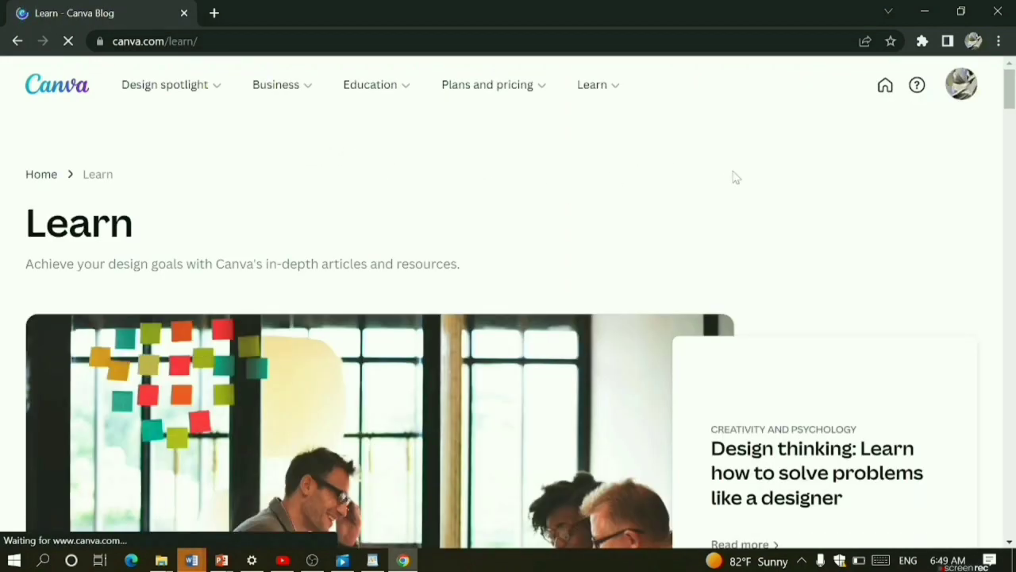
pyautogui.moveTo(1012, 81); pyautogui.dragTo(1012, 148)
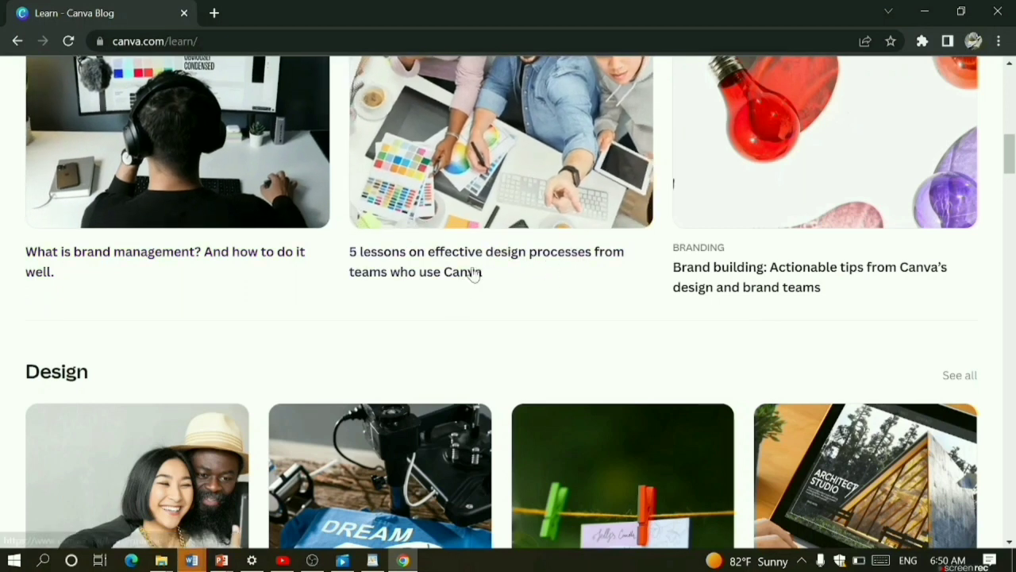
pyautogui.click(505, 204)
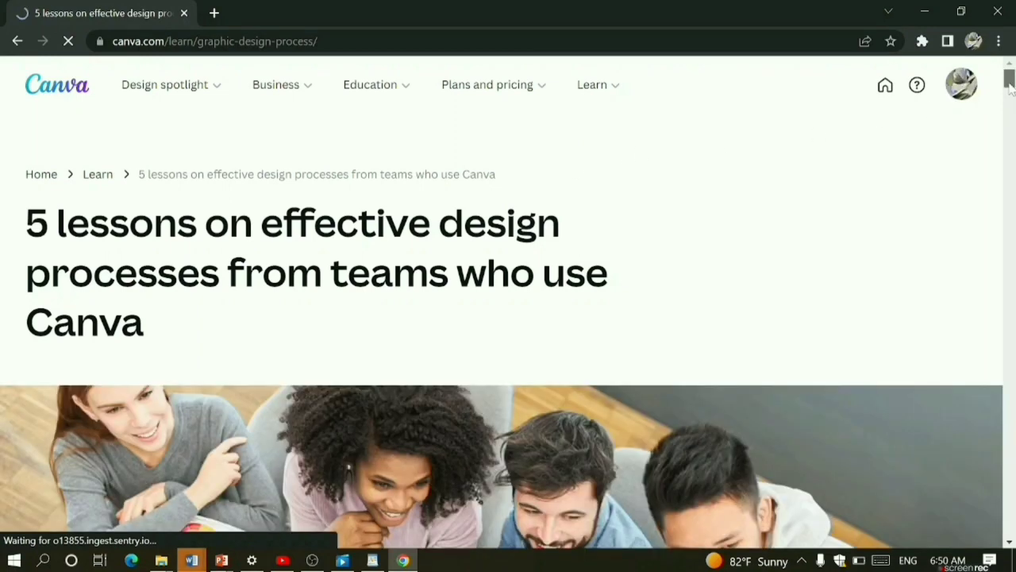
pyautogui.scroll(-2, 1009, 91)
pyautogui.moveTo(1009, 91); pyautogui.dragTo(1010, 140)
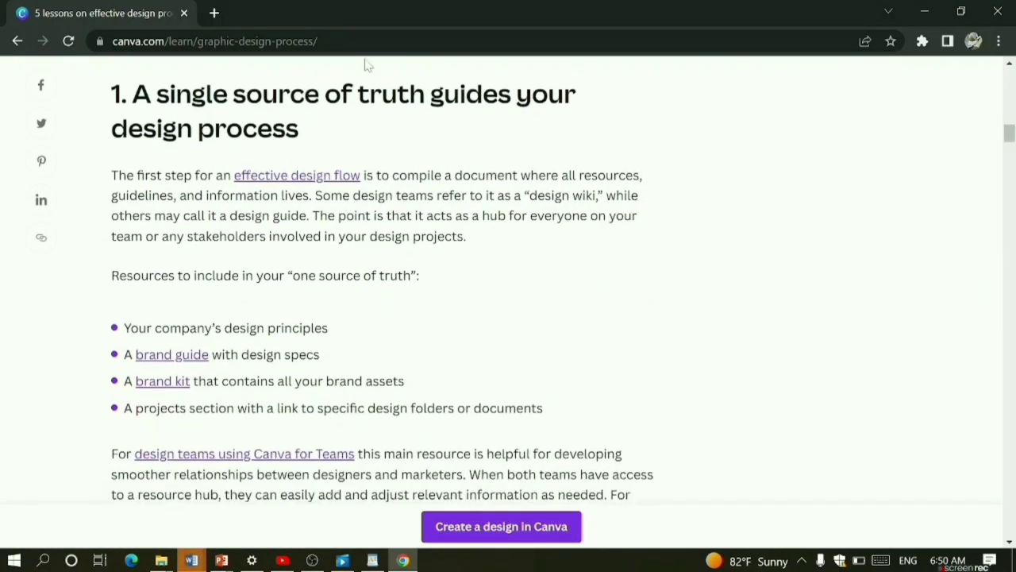
pyautogui.click(17, 41)
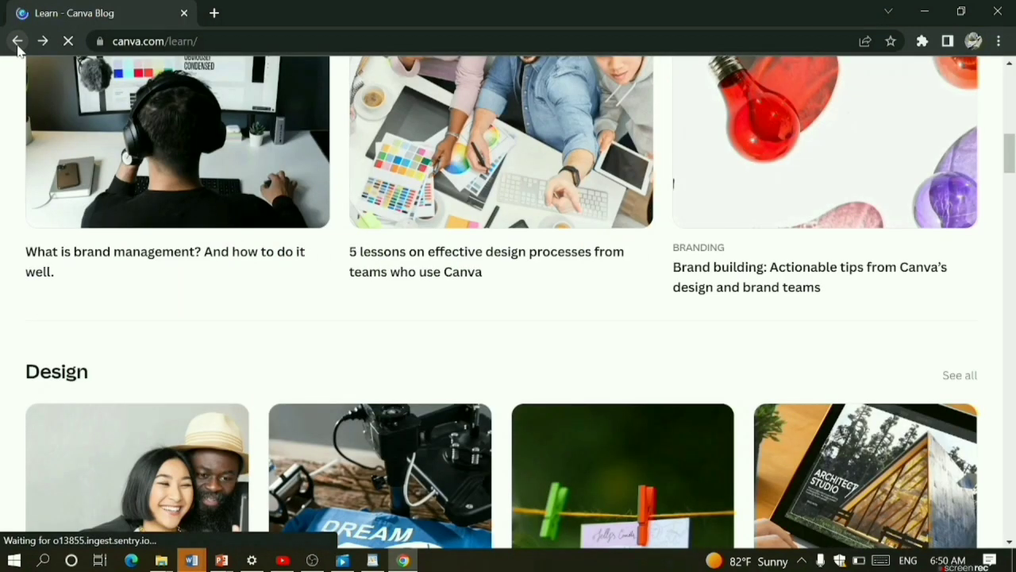
pyautogui.click(17, 41)
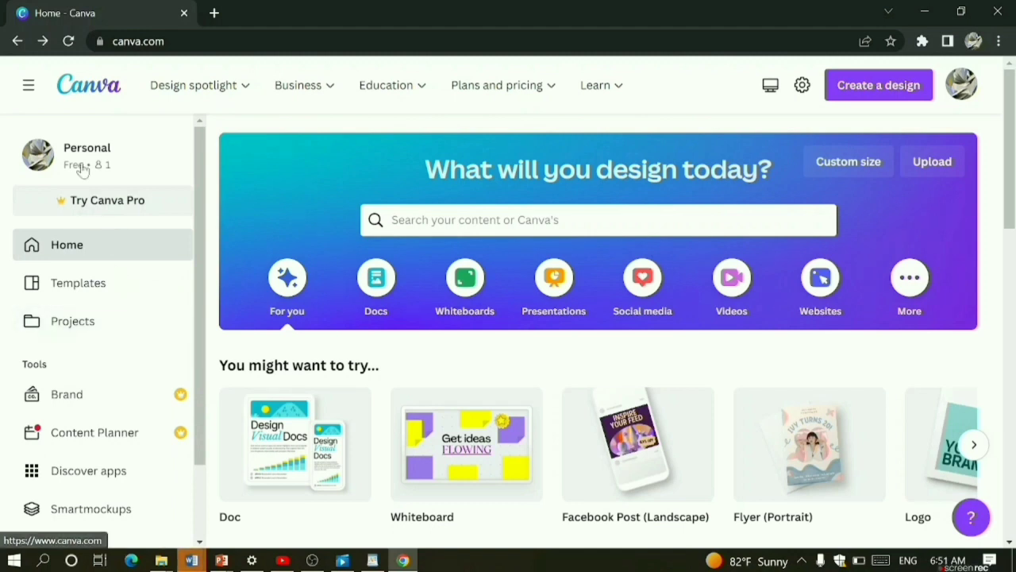
# Look over the template categories on the Templates page and return to the home page
pyautogui.click(78, 286)
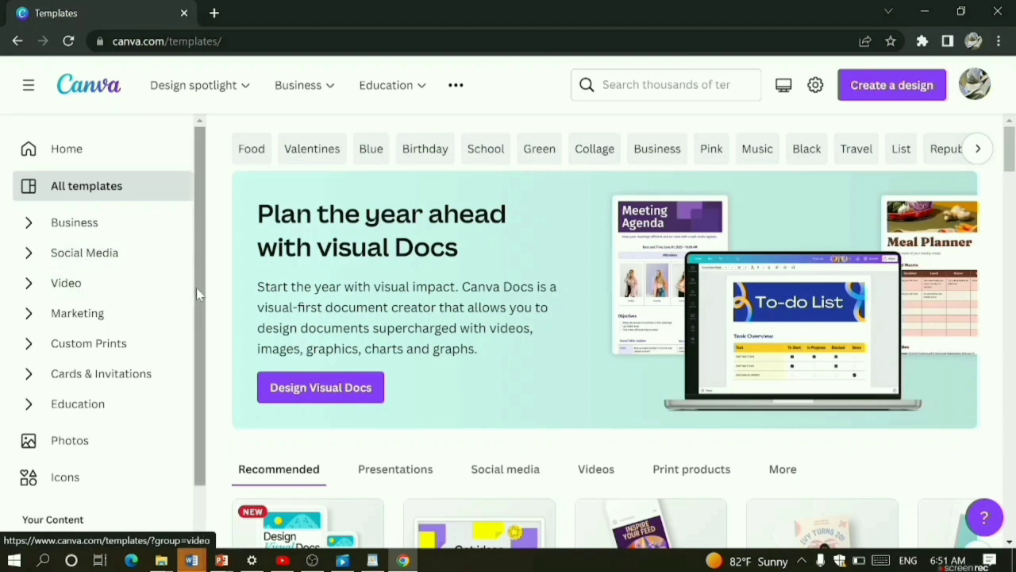
pyautogui.scroll(-2, 195, 301)
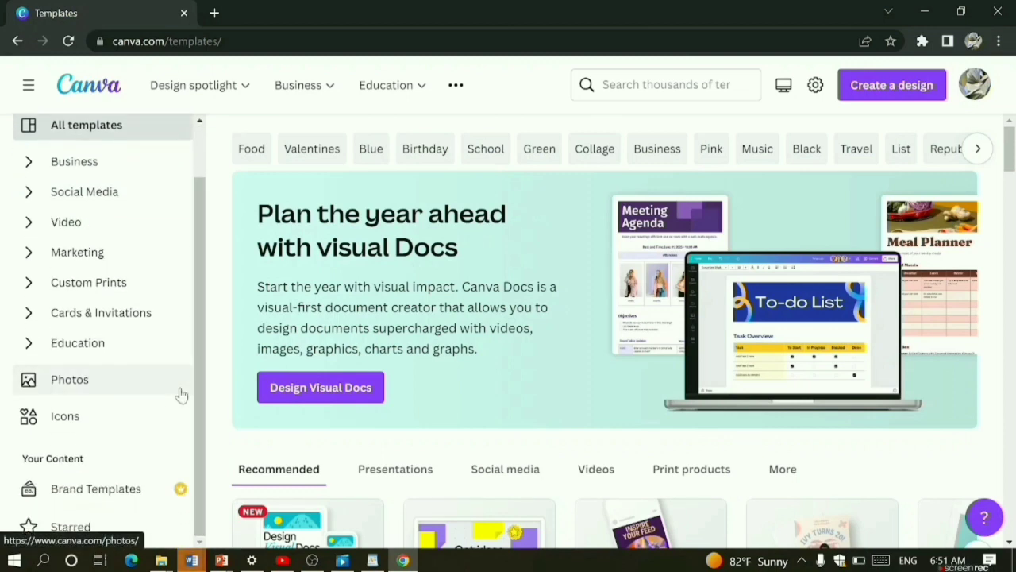
pyautogui.moveTo(196, 366); pyautogui.dragTo(188, 227)
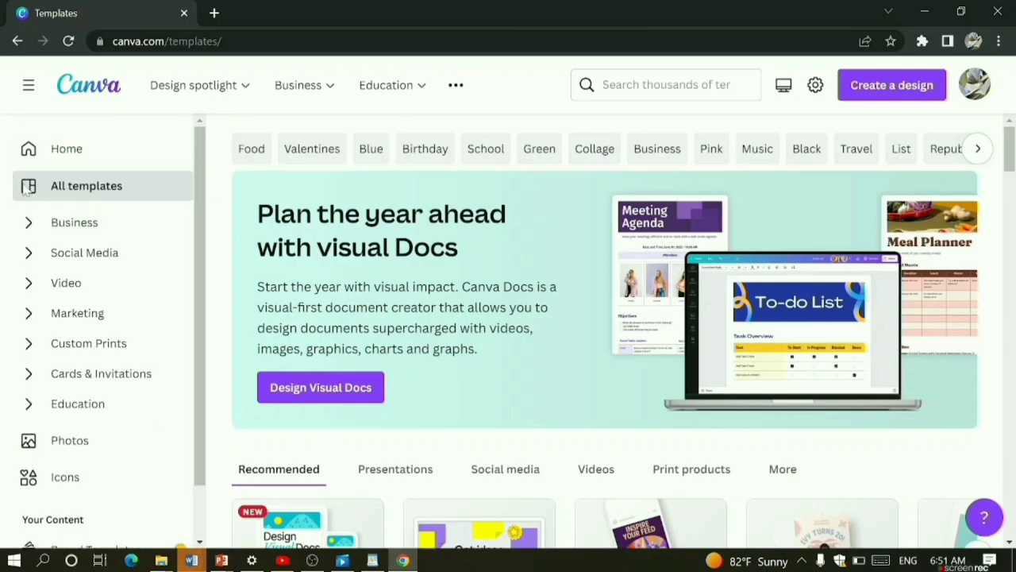
pyautogui.click(60, 148)
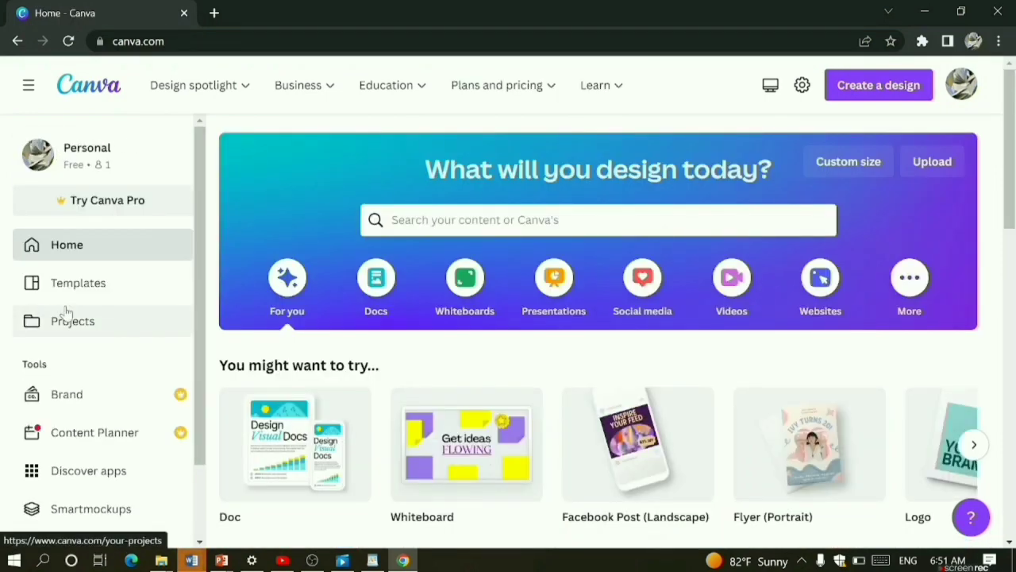
# Browse the recent designs on the Projects page and the remaining main menu entries, and return to the home page
pyautogui.click(71, 327)
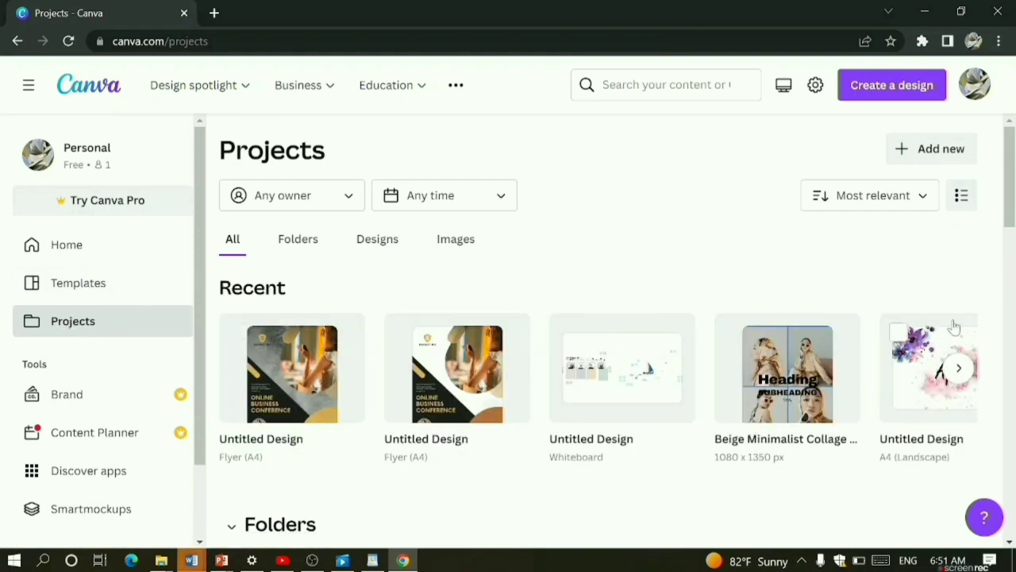
pyautogui.click(960, 370)
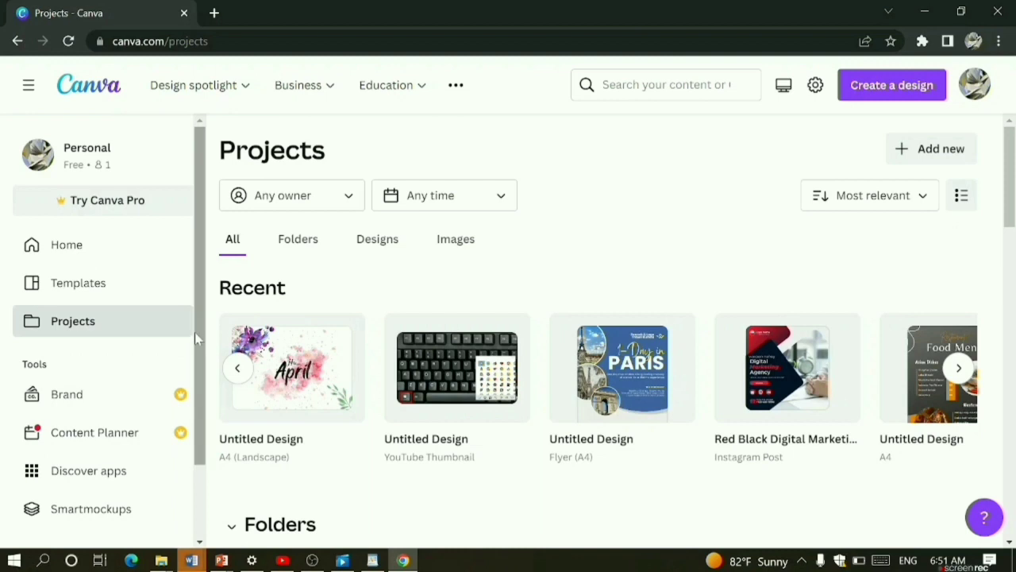
pyautogui.moveTo(195, 332); pyautogui.dragTo(196, 389)
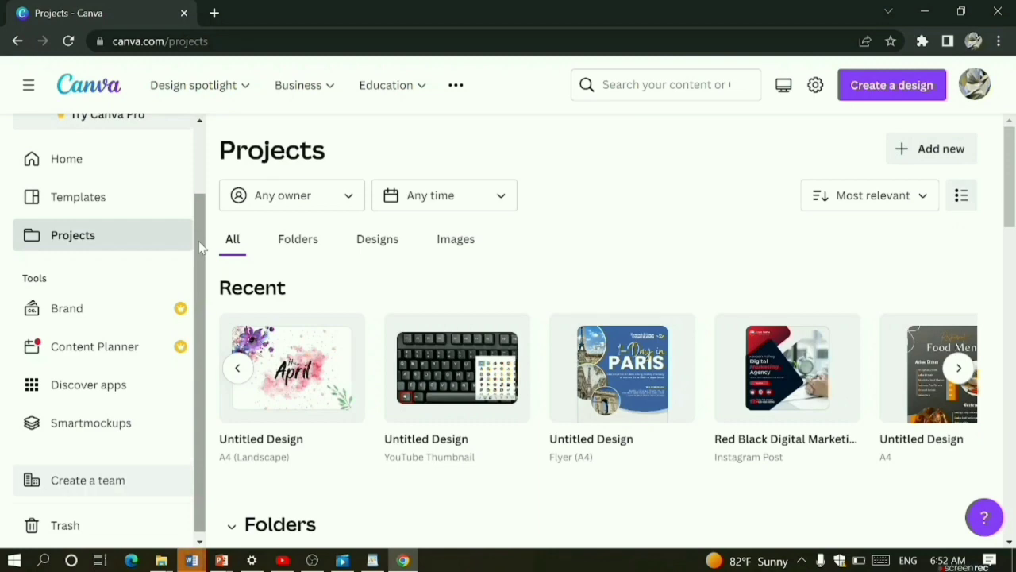
pyautogui.moveTo(200, 247); pyautogui.dragTo(194, 118)
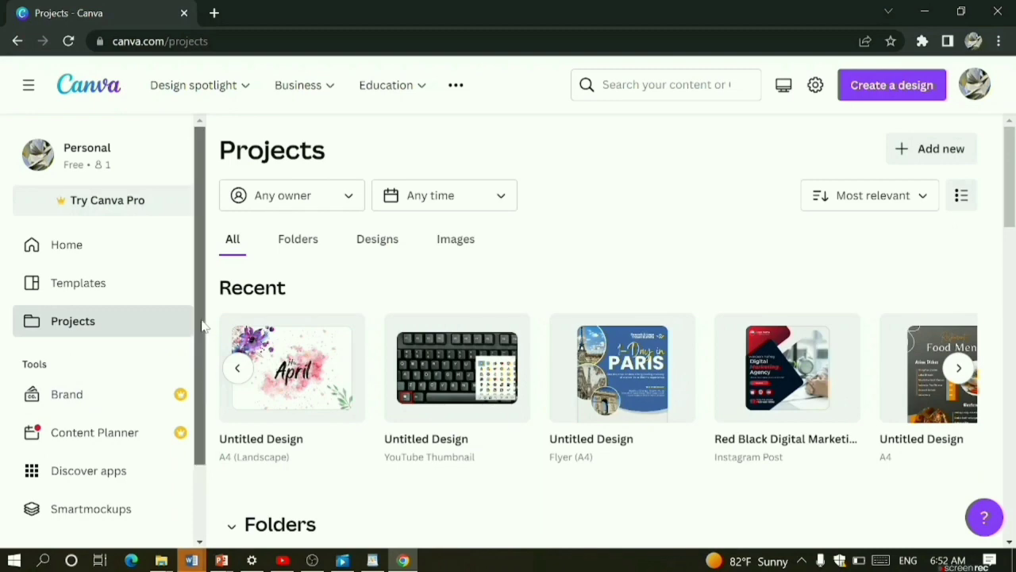
pyautogui.click(91, 250)
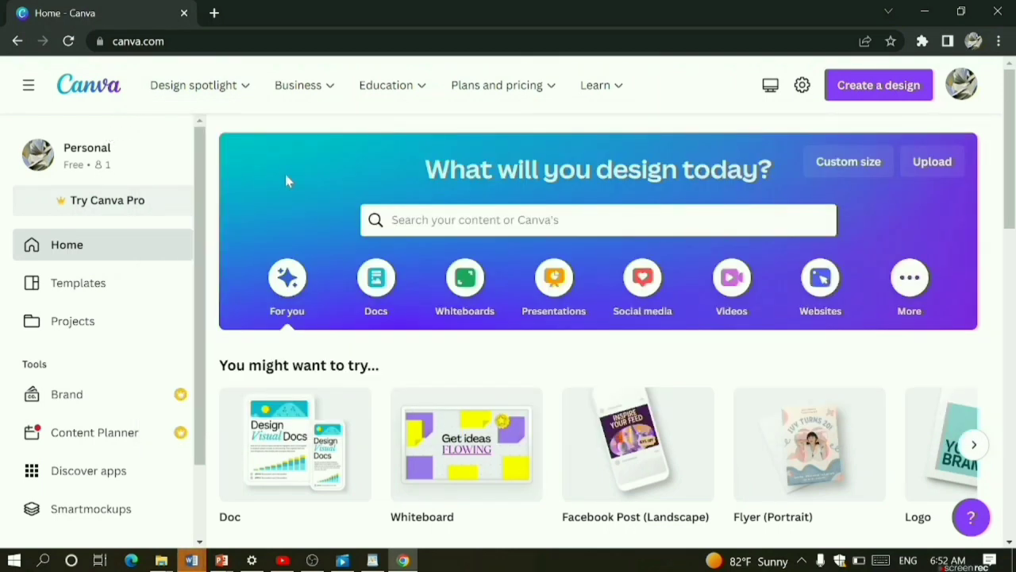
# Look over the home page's content search field and its recent designs
pyautogui.click(392, 220)
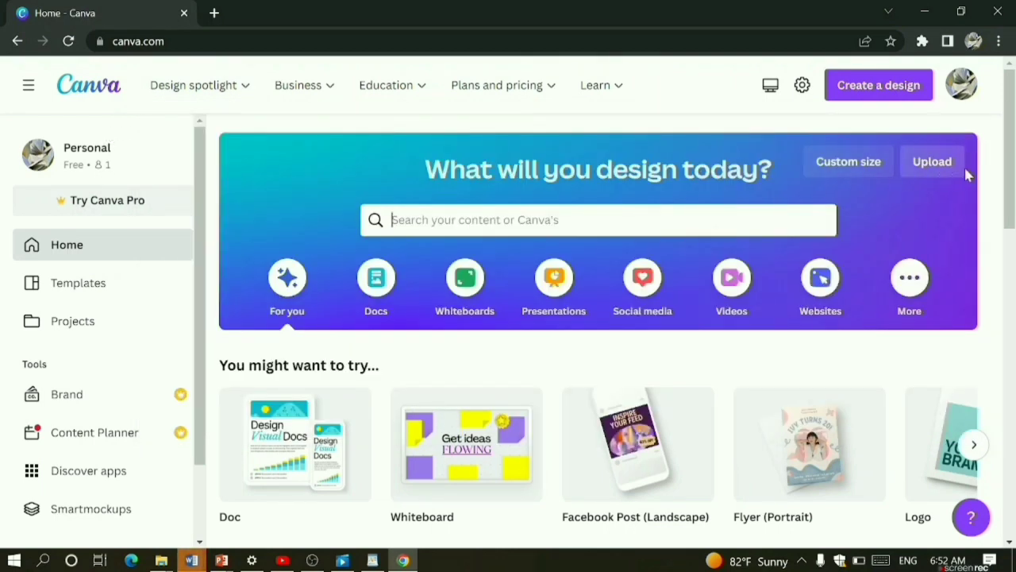
pyautogui.moveTo(1009, 185); pyautogui.dragTo(1010, 316)
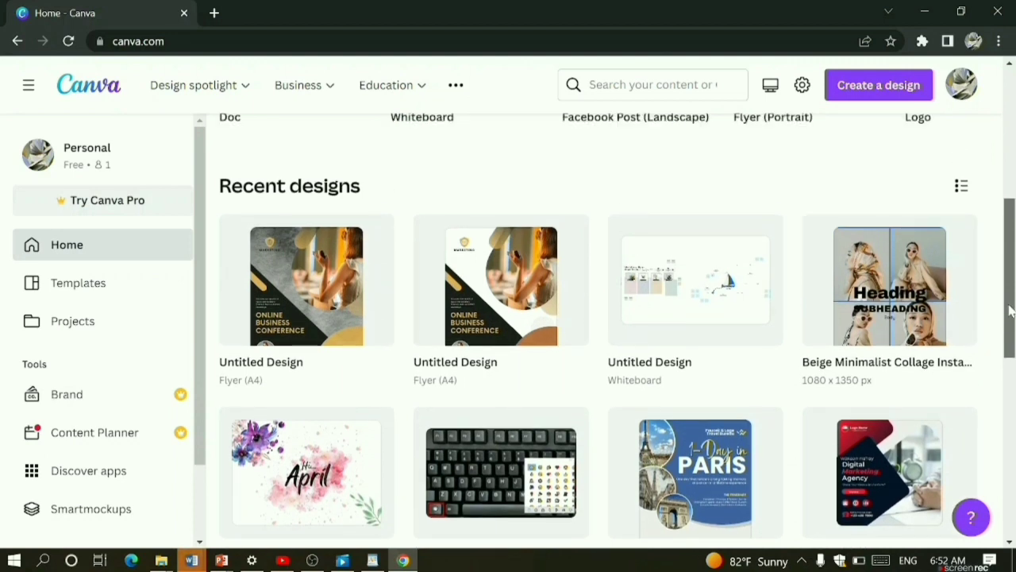
pyautogui.moveTo(1010, 311); pyautogui.dragTo(1007, 227)
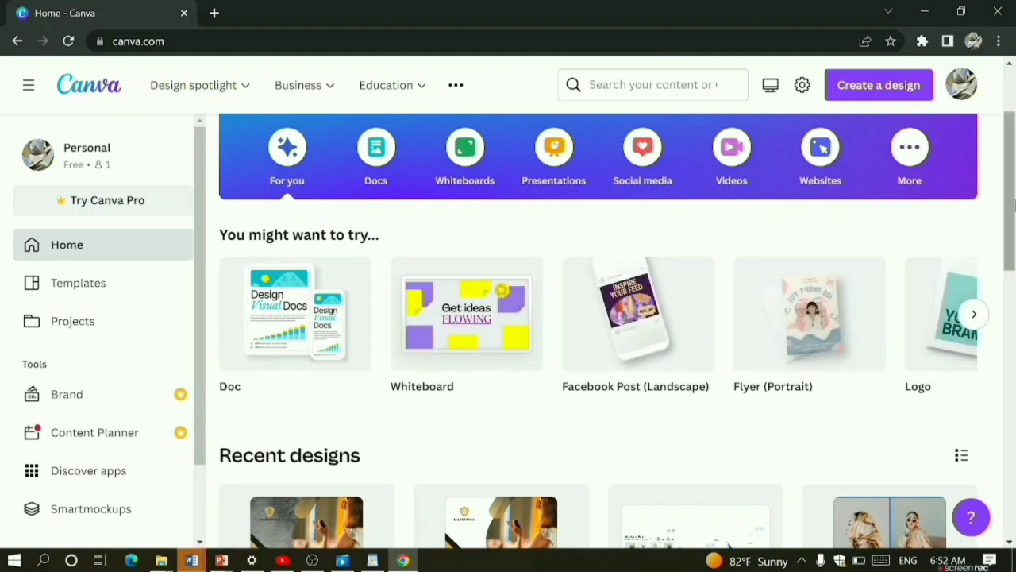
pyautogui.scroll(2, 873, 318)
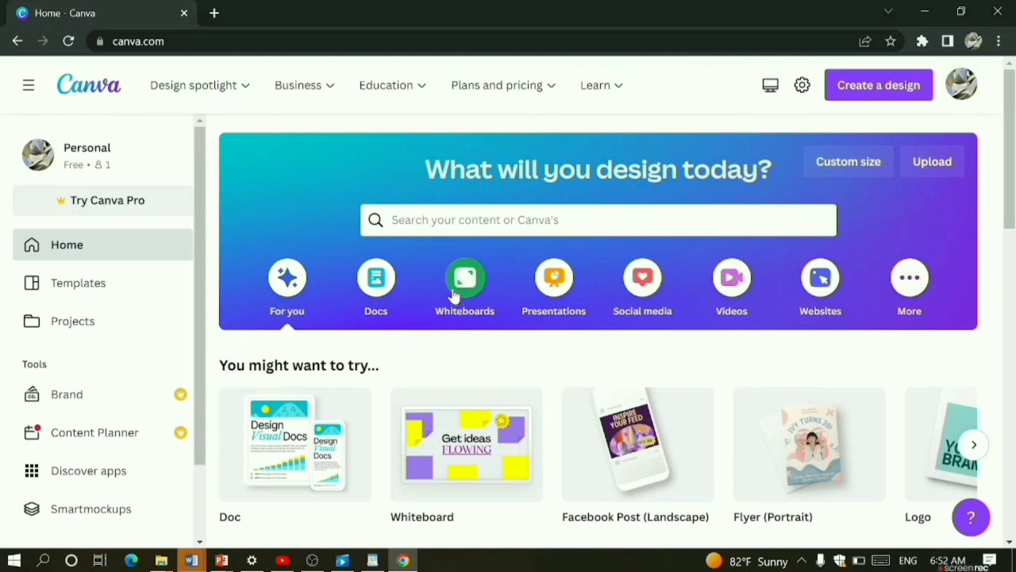
# Search the existing projects for "youtube" from the home page
pyautogui.click(392, 220)
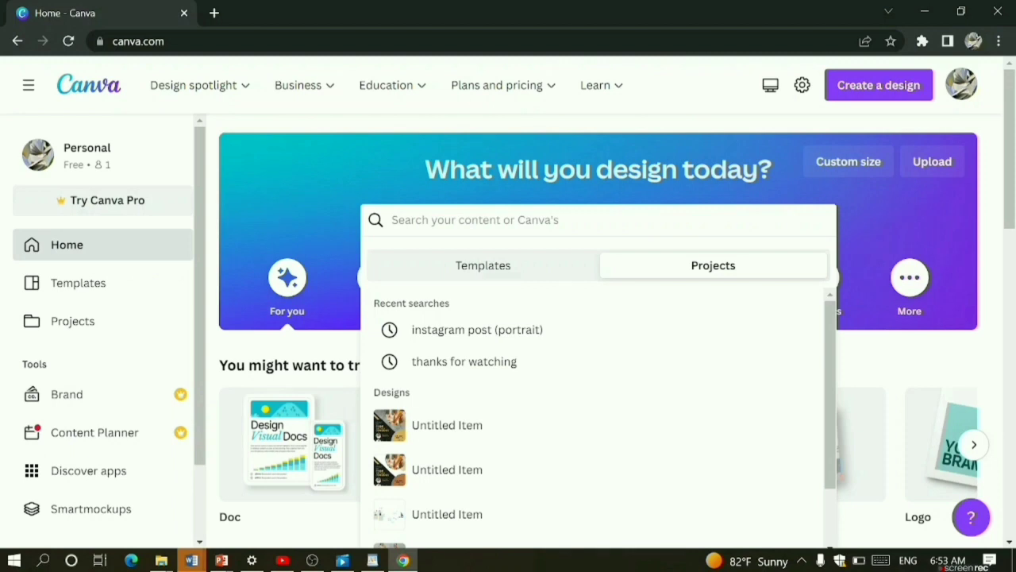
pyautogui.write('yout')
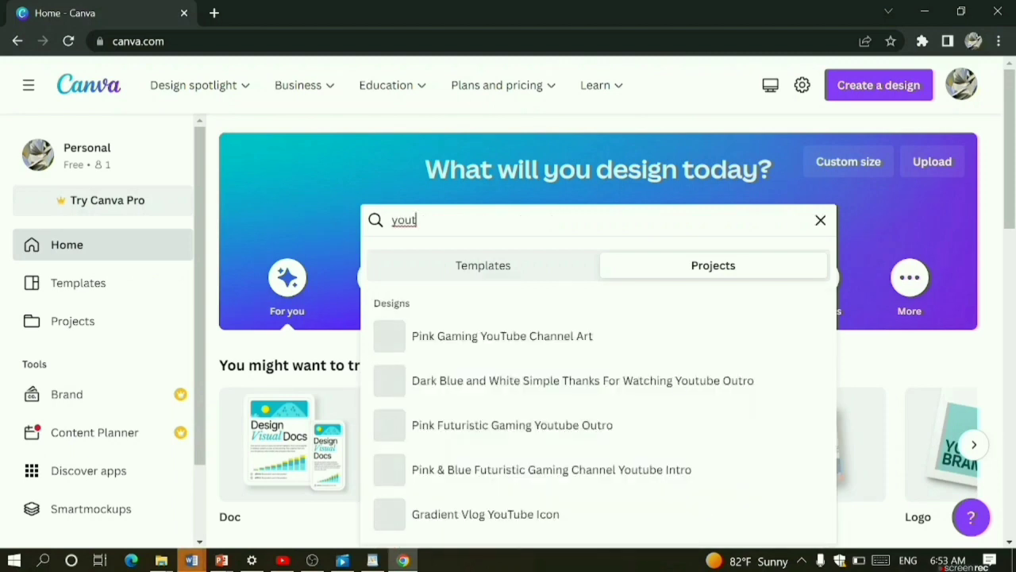
pyautogui.write('u')
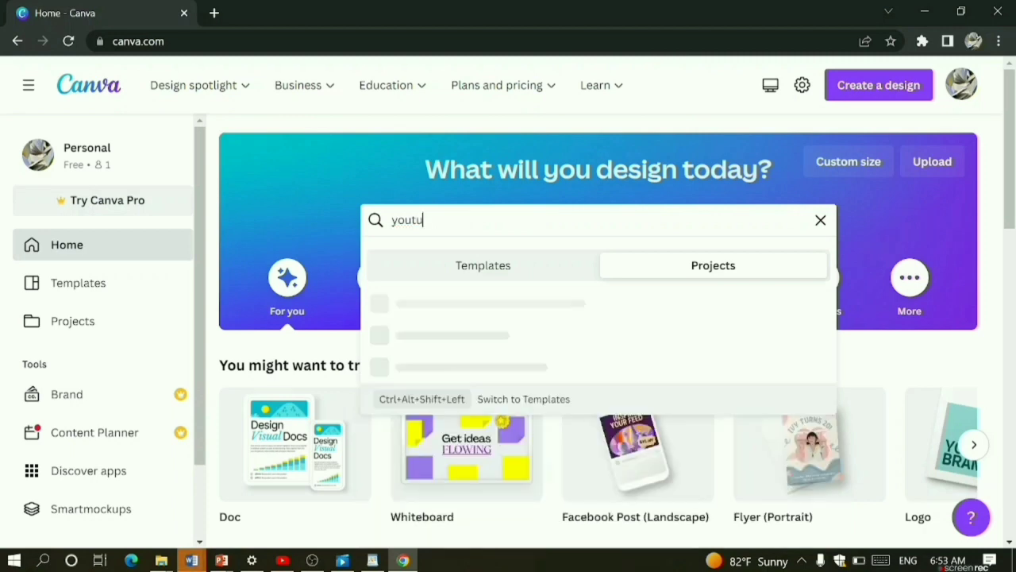
pyautogui.write('be')
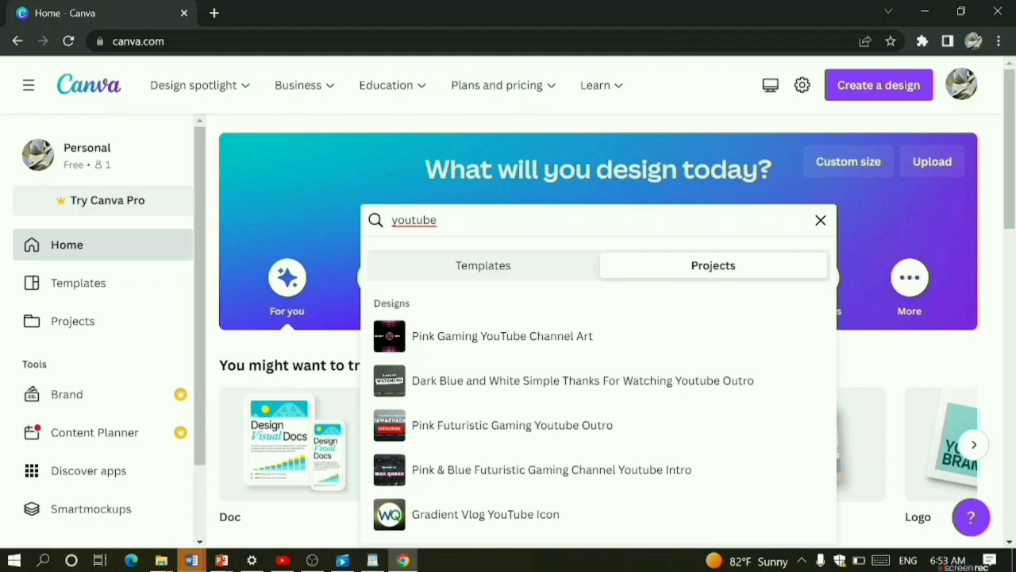
# Clear the project search, search the templates for "youtebe" instead, and open the suggested "youtube banner" results
pyautogui.hotkey('ctrl', 'a')
pyautogui.press('BackSpace')
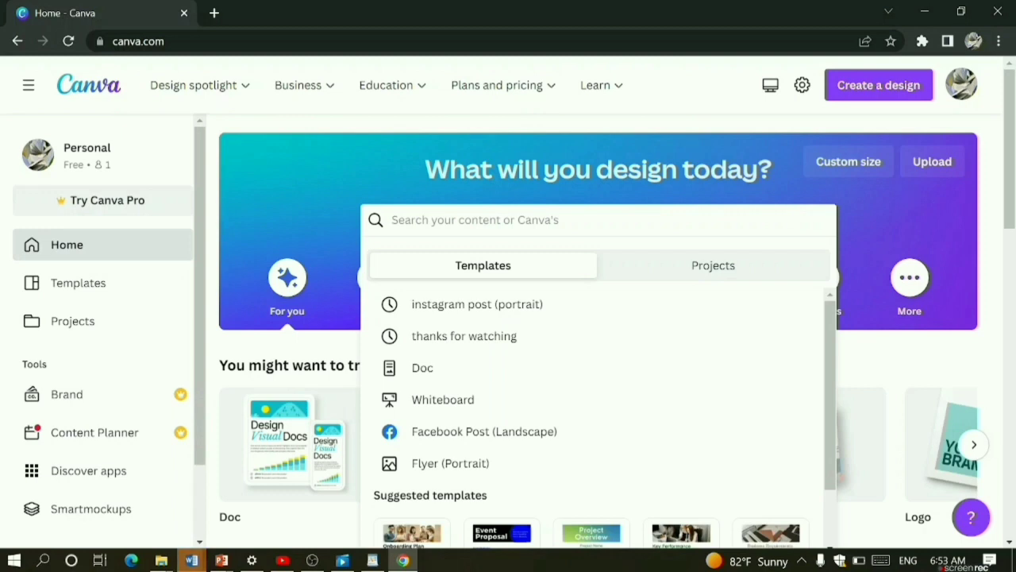
pyautogui.write('yout')
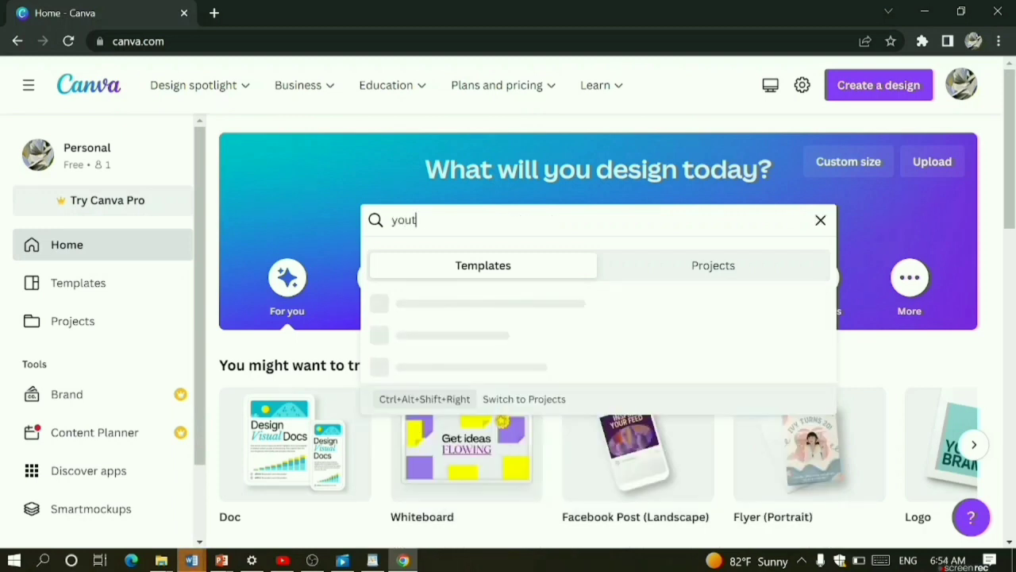
pyautogui.write('ebe')
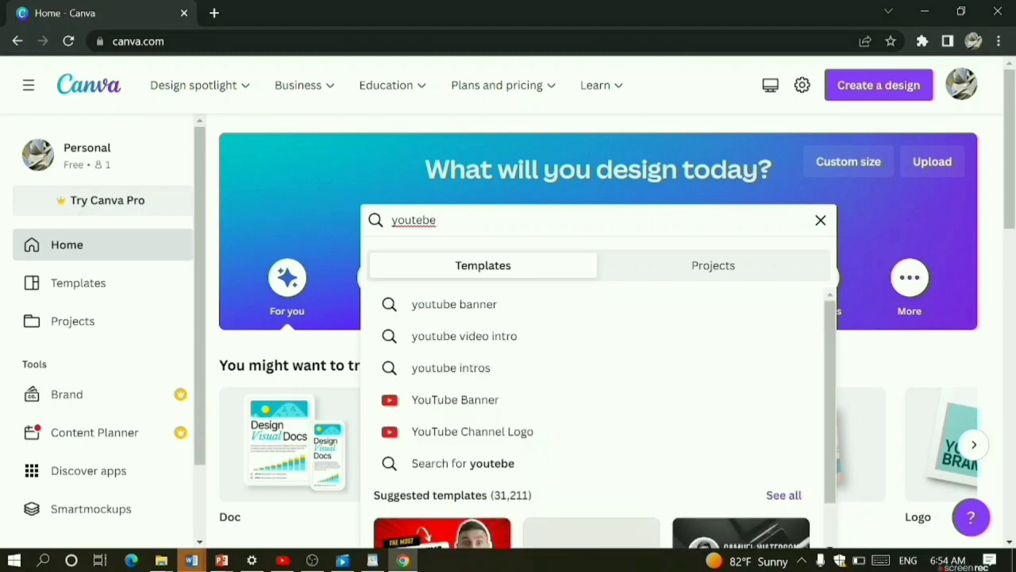
pyautogui.click(483, 309)
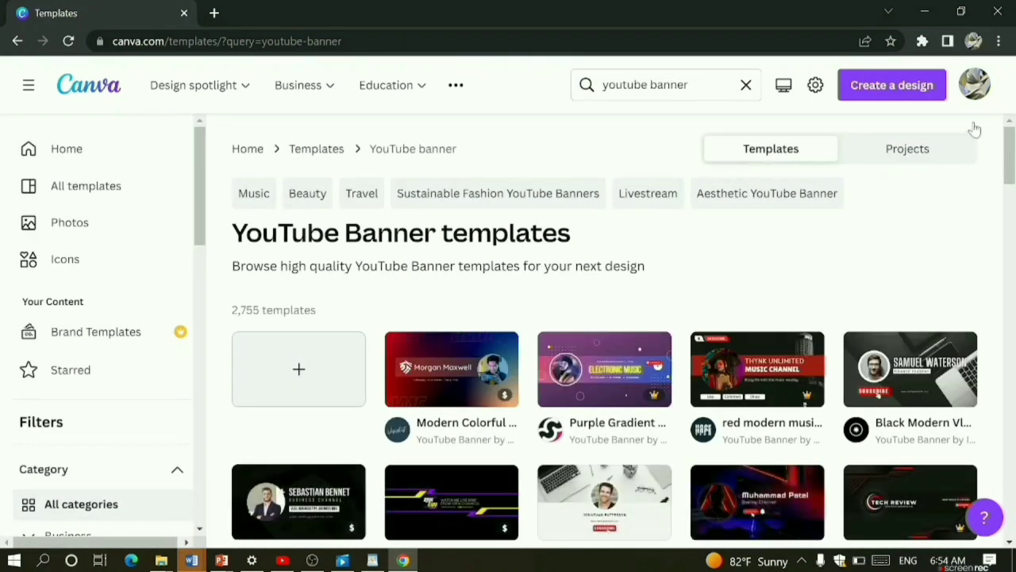
# Look through the YouTube Banner templates, comparing the free, paid and Pro designs
pyautogui.scroll(-2, 1008, 150)
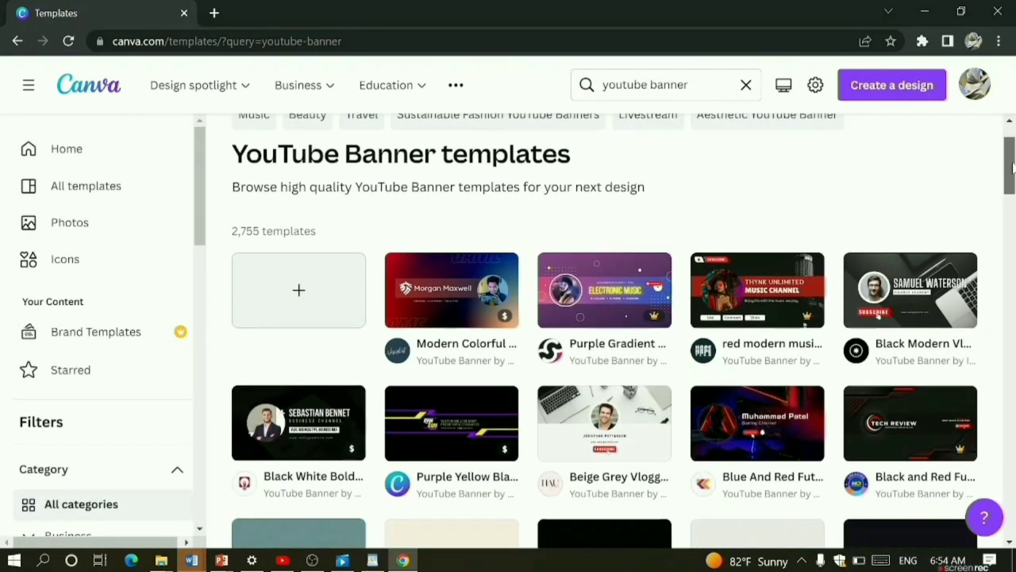
pyautogui.scroll(-1, 1013, 181)
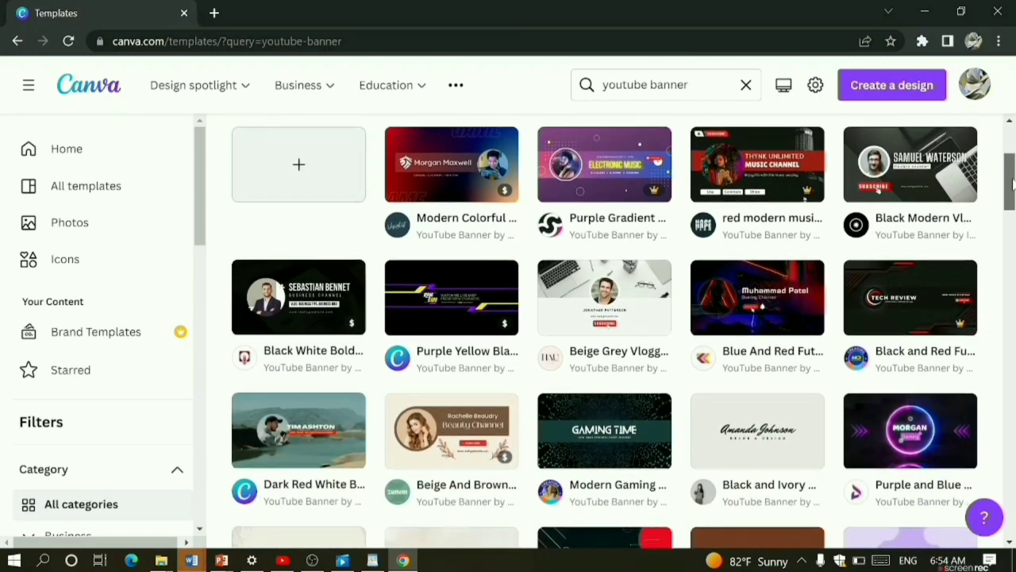
pyautogui.scroll(1, 1012, 181)
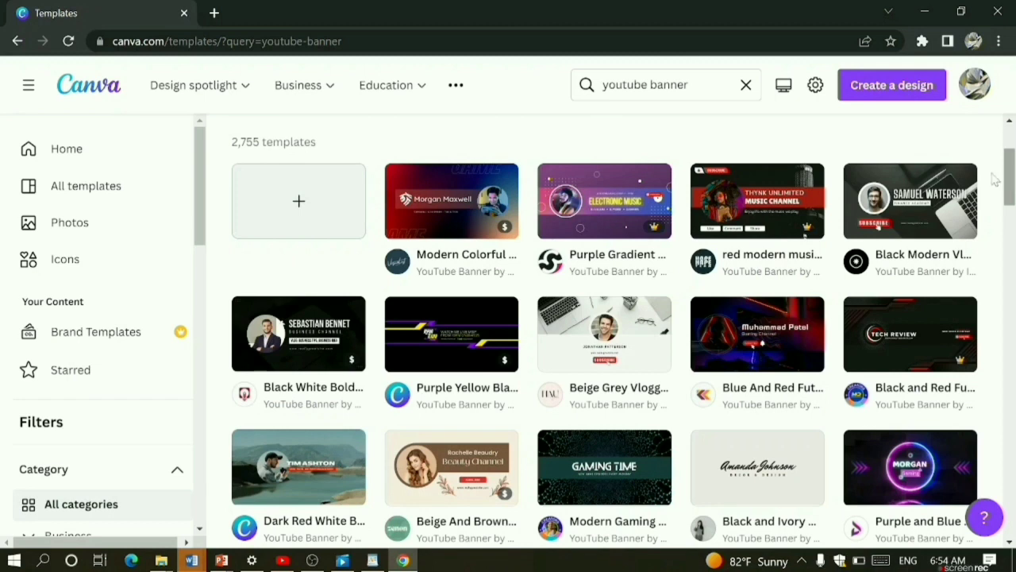
pyautogui.moveTo(507, 227)
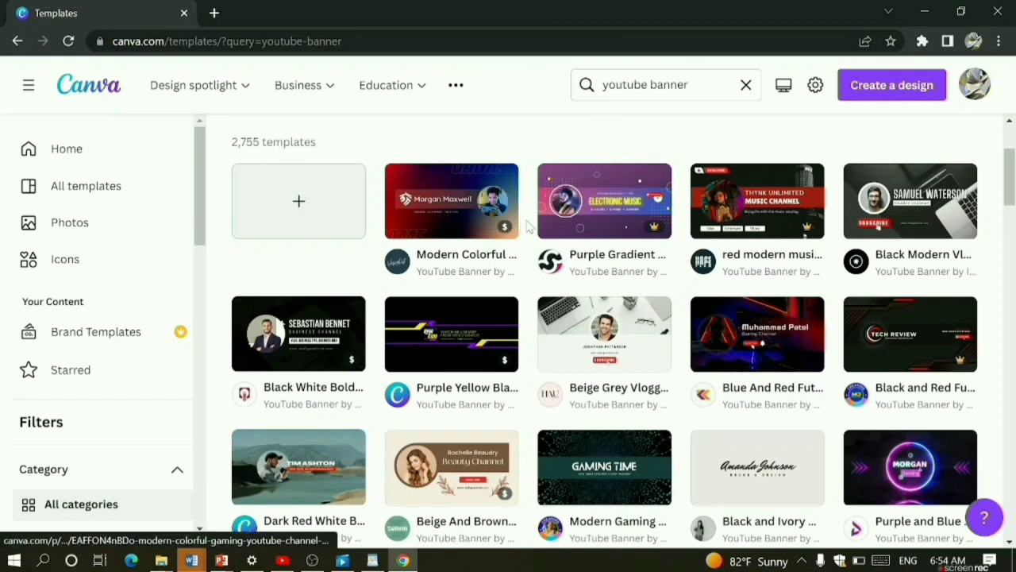
pyautogui.moveTo(578, 225)
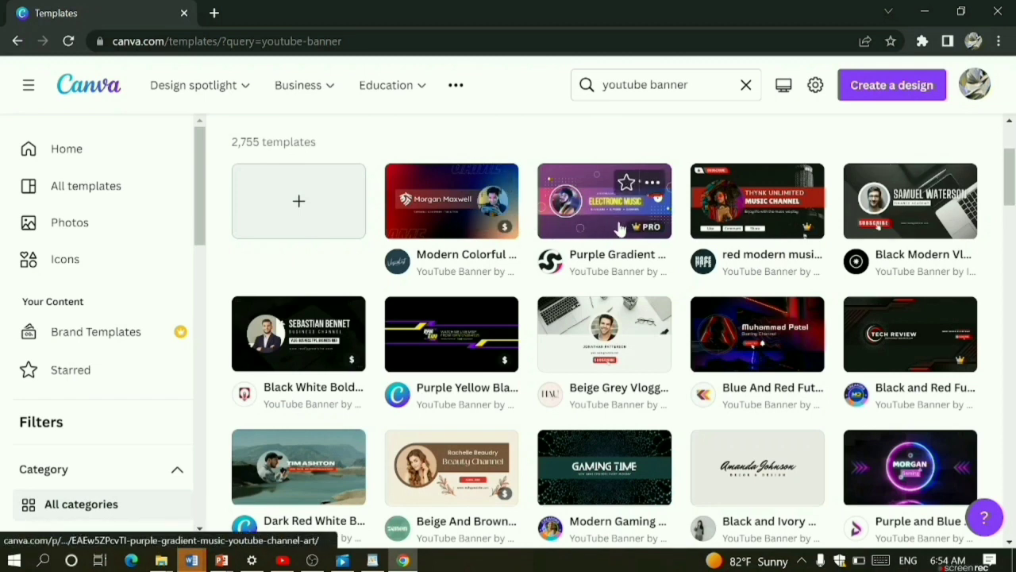
pyautogui.moveTo(648, 230)
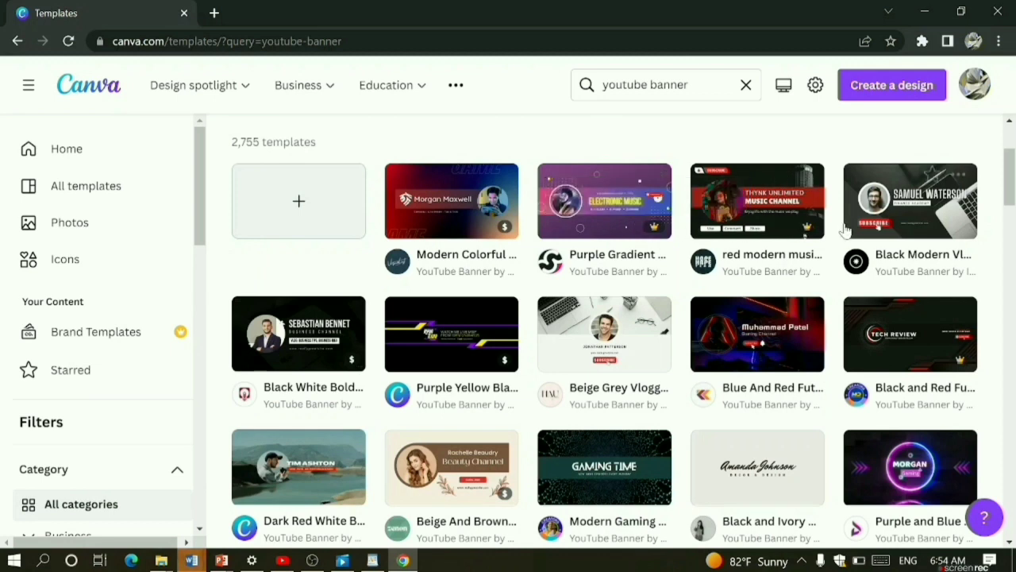
pyautogui.moveTo(872, 230)
pyautogui.moveTo(1010, 191); pyautogui.dragTo(1011, 210)
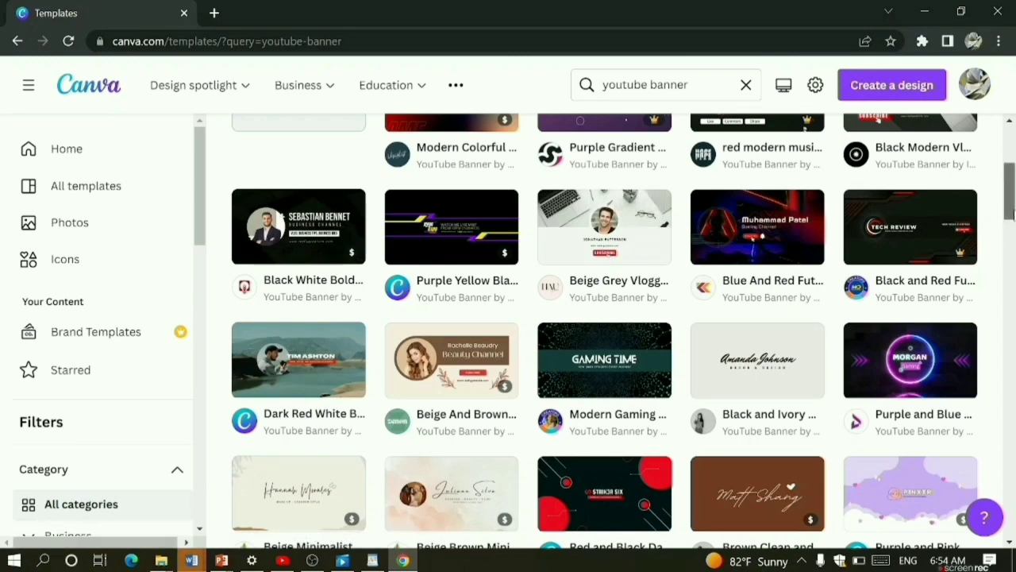
pyautogui.moveTo(1012, 212); pyautogui.dragTo(1012, 173)
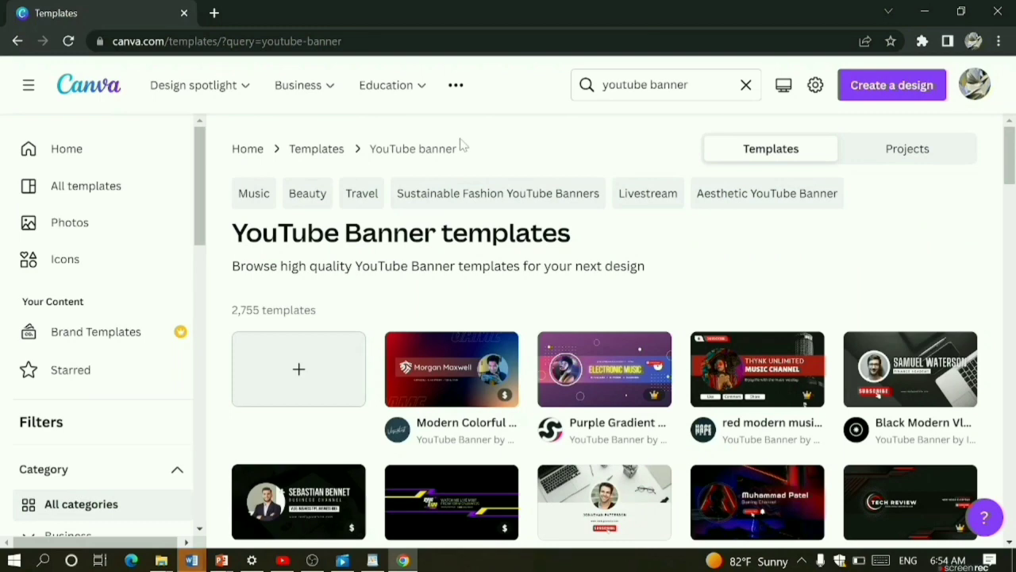
# Return from the YouTube Banner templates to the home page and look it over
pyautogui.click(14, 40)
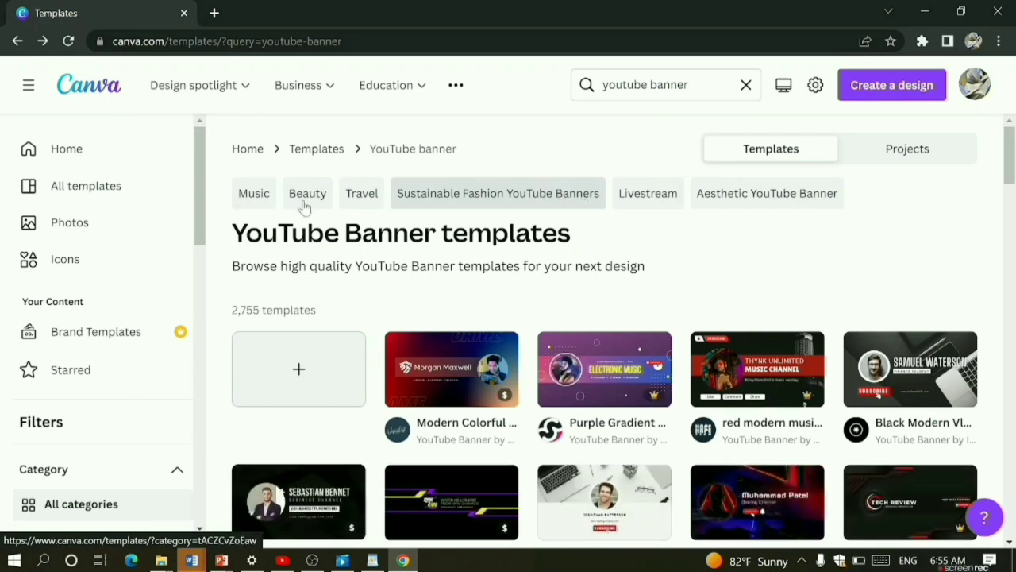
pyautogui.click(92, 154)
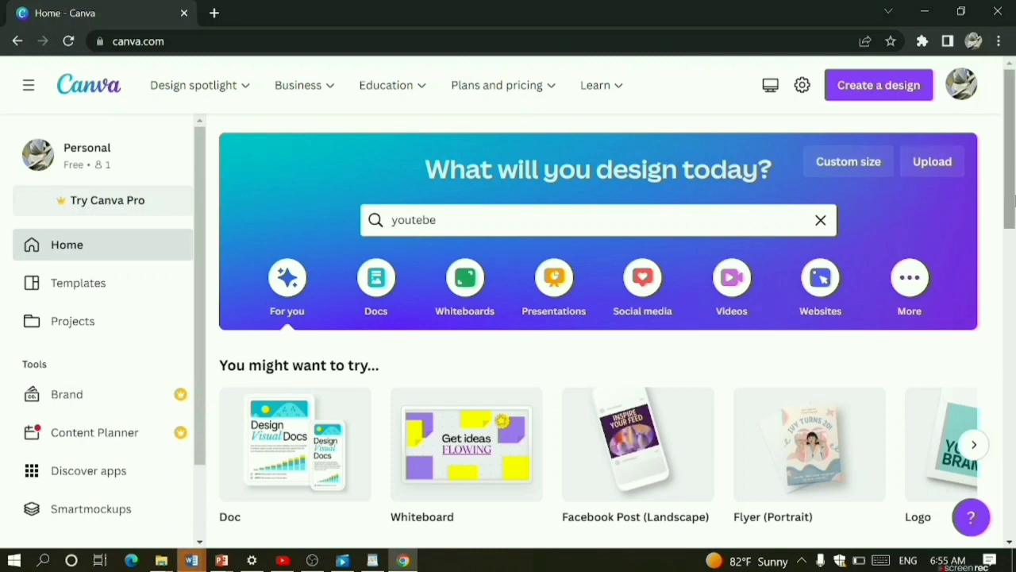
pyautogui.scroll(-3, 1010, 215)
pyautogui.moveTo(1010, 214)
pyautogui.mouseDown()
pyautogui.moveTo(1009, 299)
pyautogui.moveTo(1009, 195)
pyautogui.mouseUp()
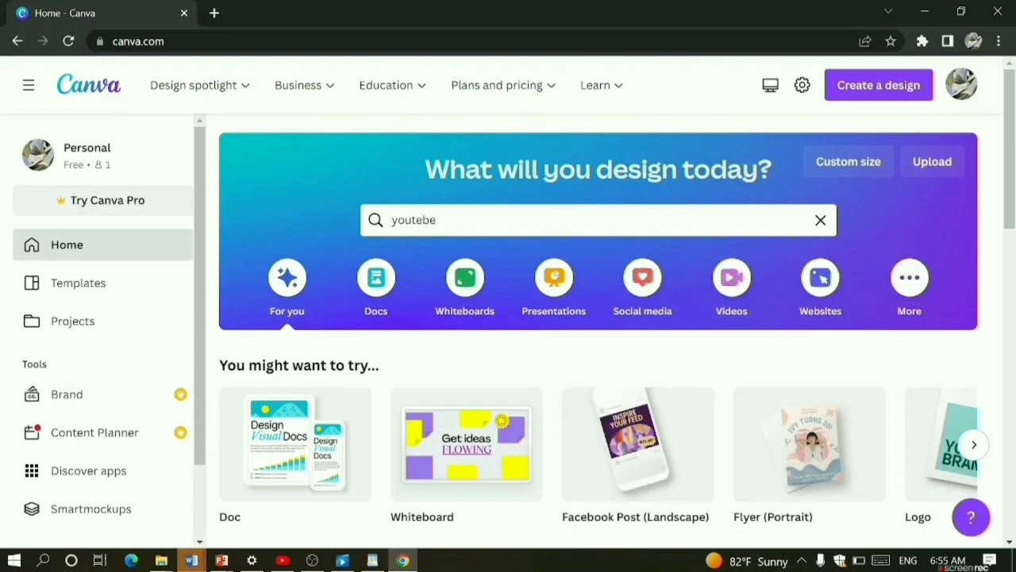
# Create a new Instagram Post (Square) design, finding the format by searching for "inst"
pyautogui.click(887, 91)
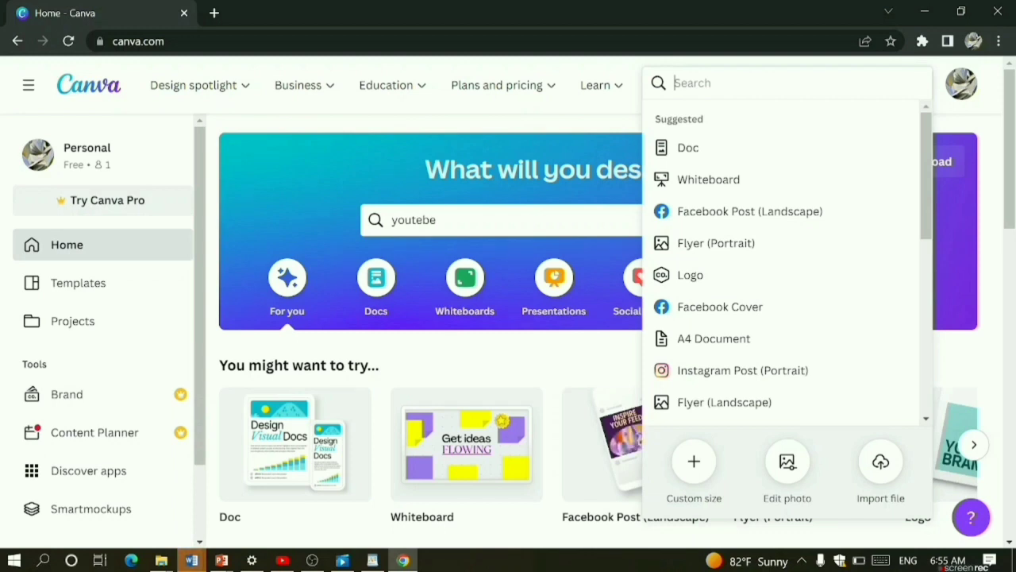
pyautogui.write('inst')
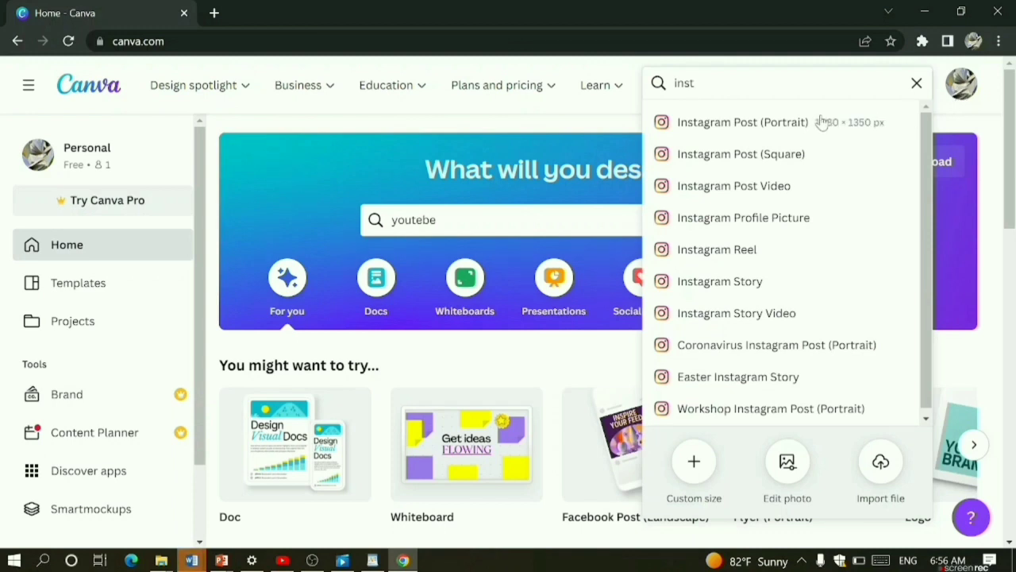
pyautogui.click(767, 155)
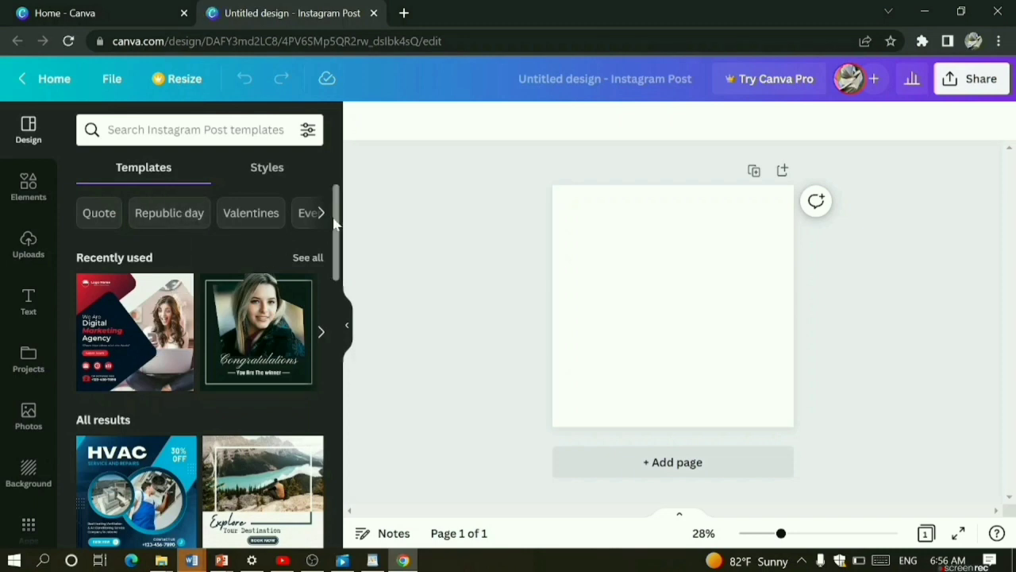
# Apply the yellow and black "Graphic Design Agency" template to the blank post and go back to the home page
pyautogui.moveTo(334, 225); pyautogui.dragTo(337, 295)
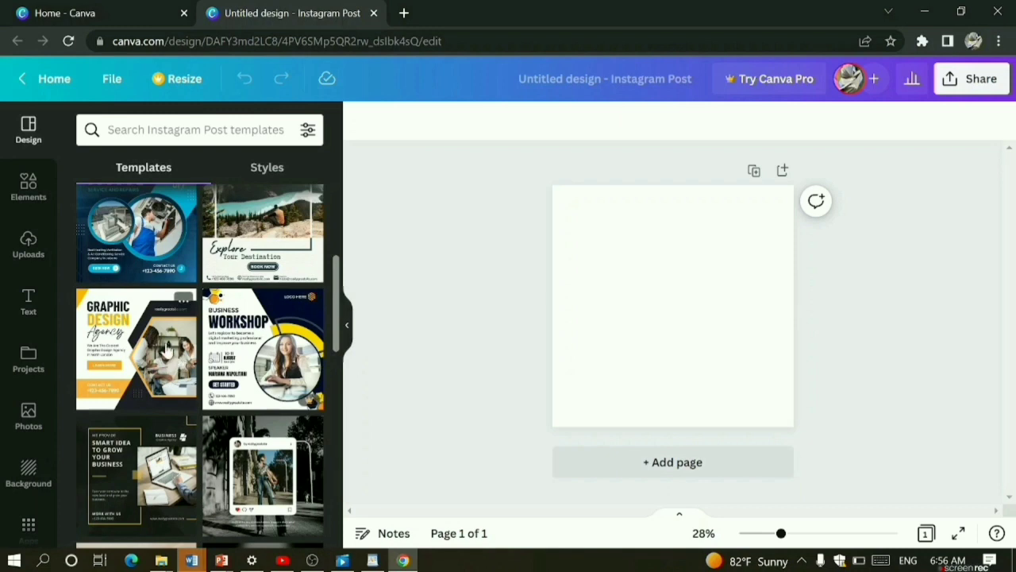
pyautogui.click(133, 366)
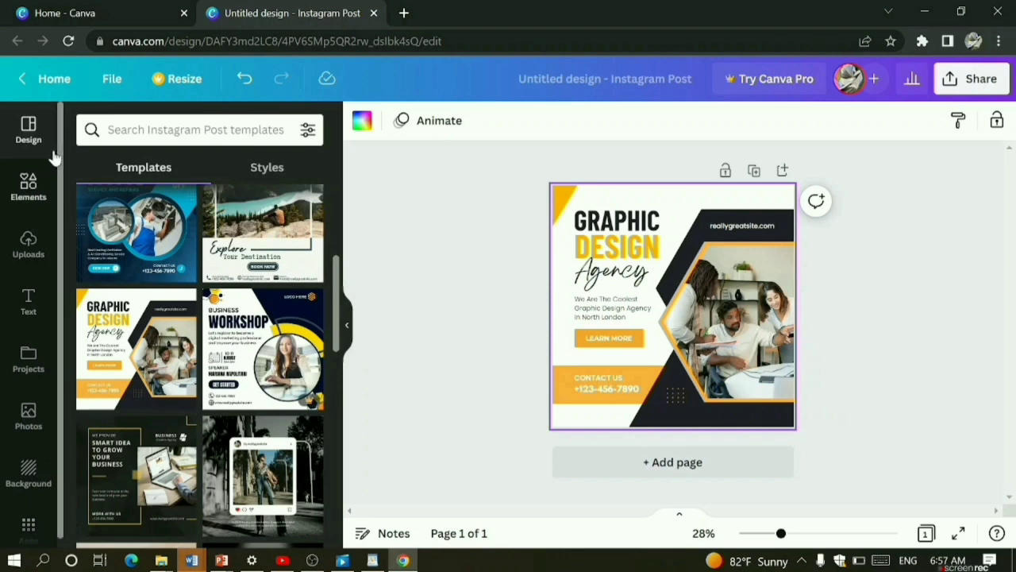
pyautogui.click(56, 83)
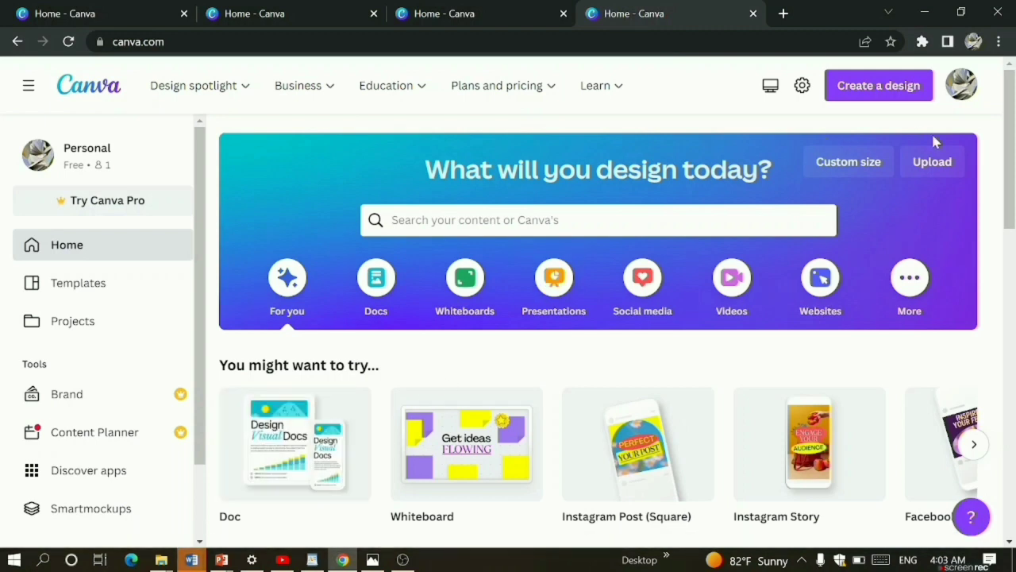
# Create another blank Instagram Post (Square) design, finding the format by searching for "ins"
pyautogui.click(888, 87)
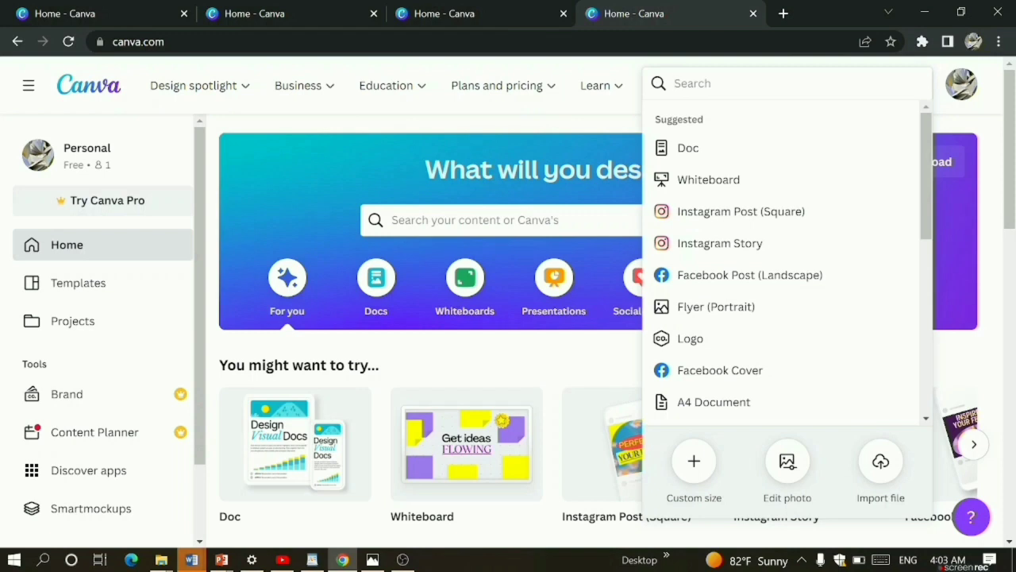
pyautogui.write('ins')
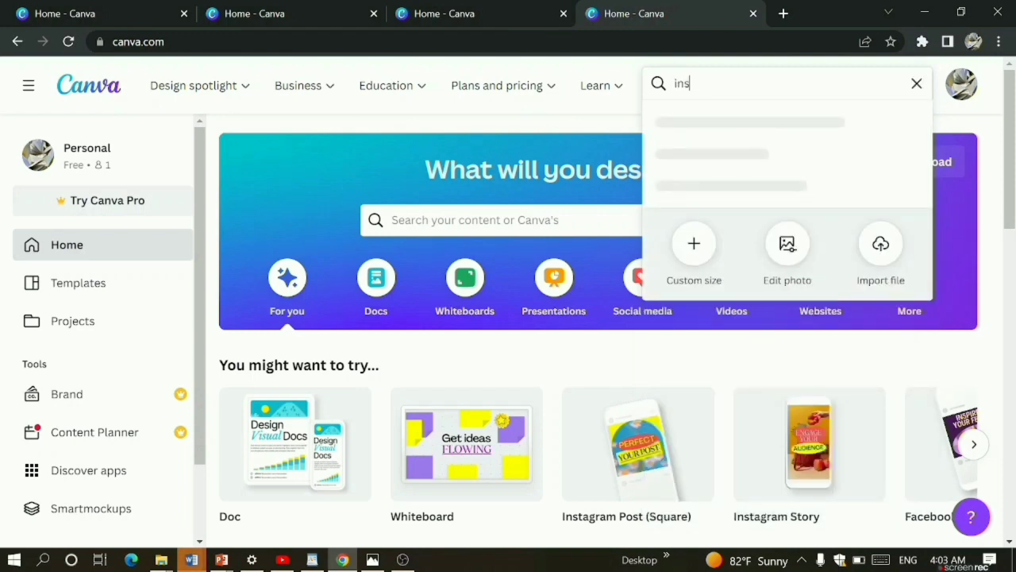
pyautogui.write('r')
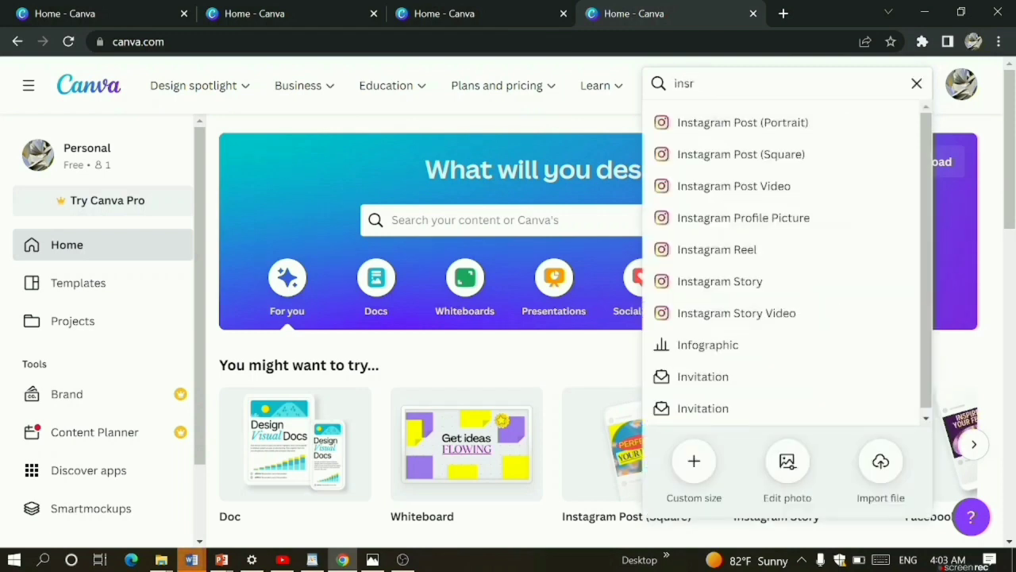
pyautogui.press('BackSpace')
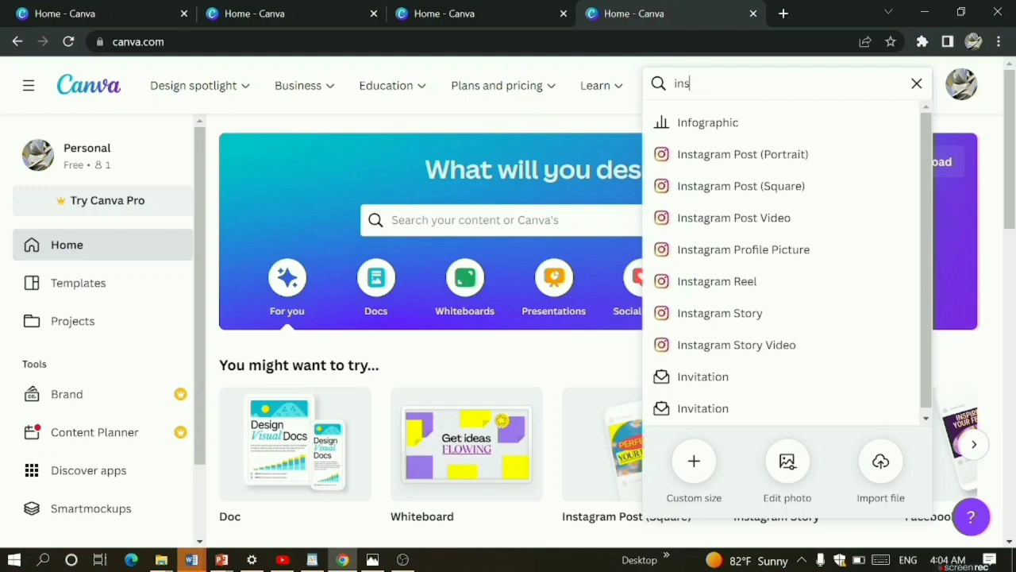
pyautogui.click(773, 185)
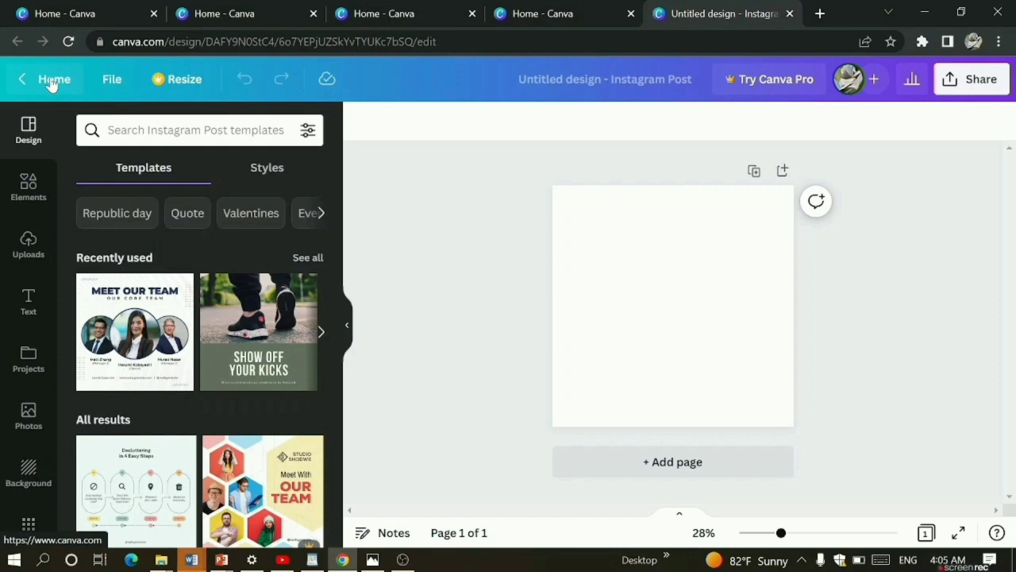
# Look over the editor's file options and the Resize options, leaving the design's size as it is
pyautogui.click(112, 82)
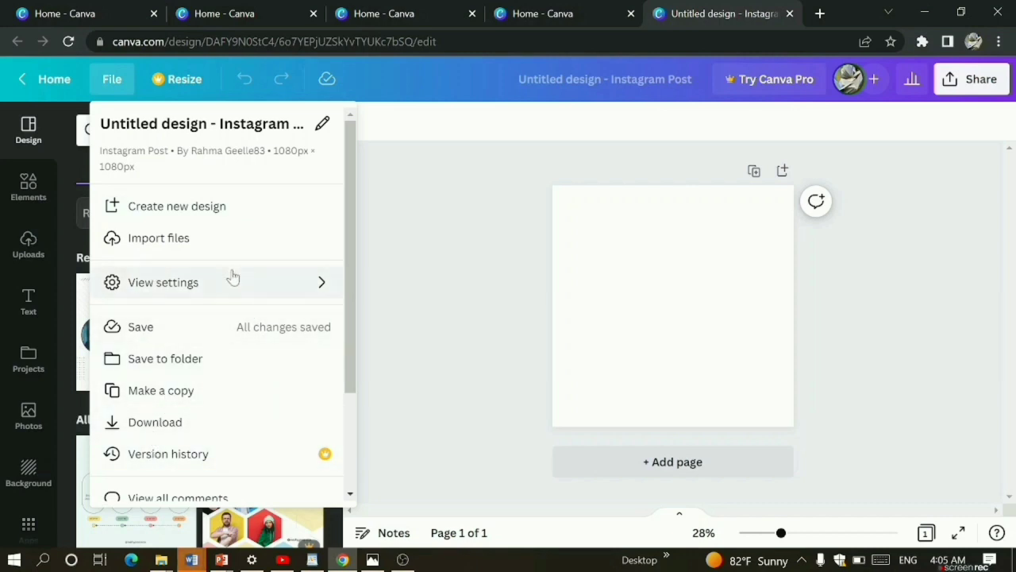
pyautogui.click(403, 186)
pyautogui.click(198, 82)
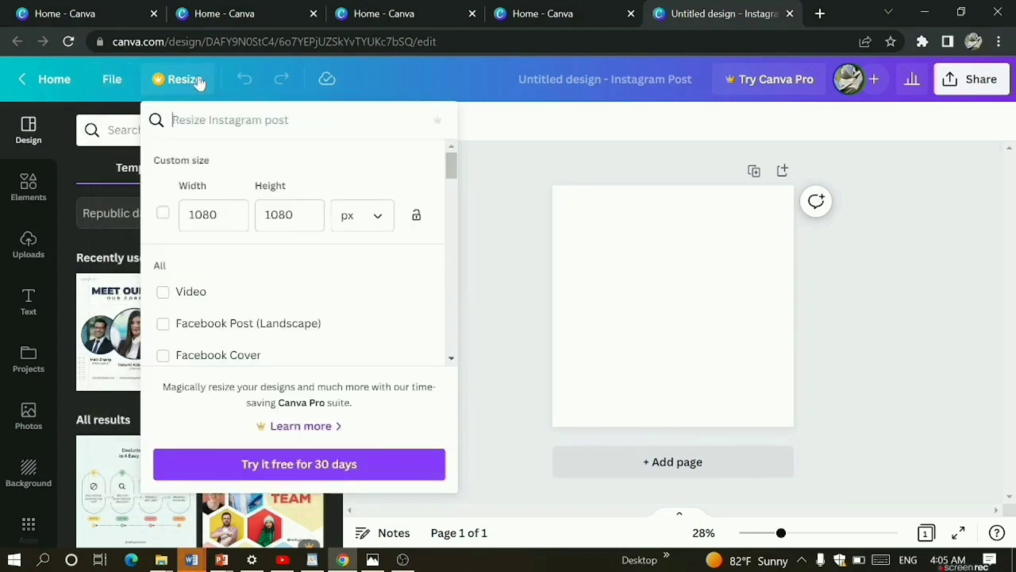
pyautogui.click(530, 195)
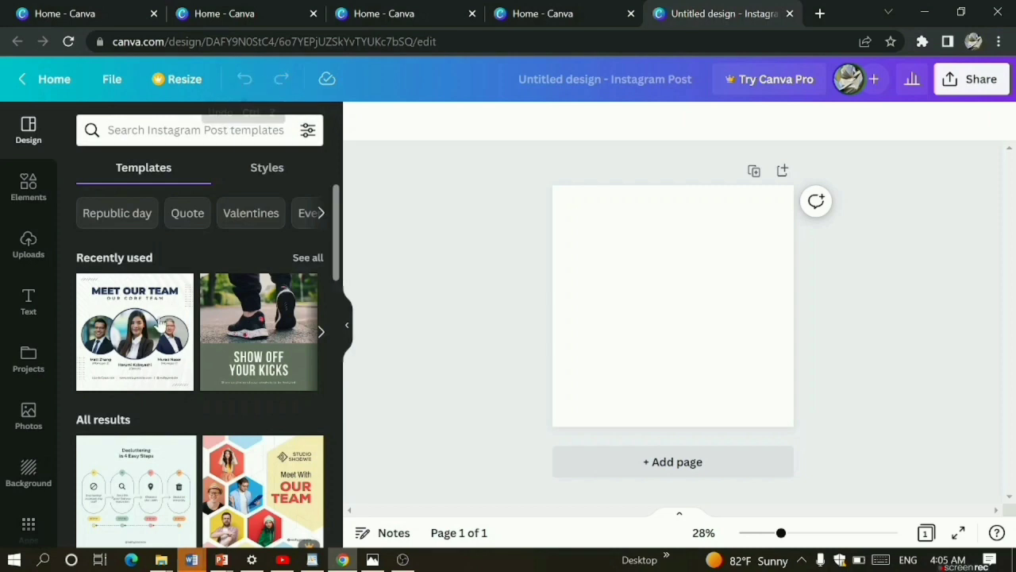
# Apply the recently used "Meet Our Team" template to the blank page and select its central portrait photo
pyautogui.click(143, 337)
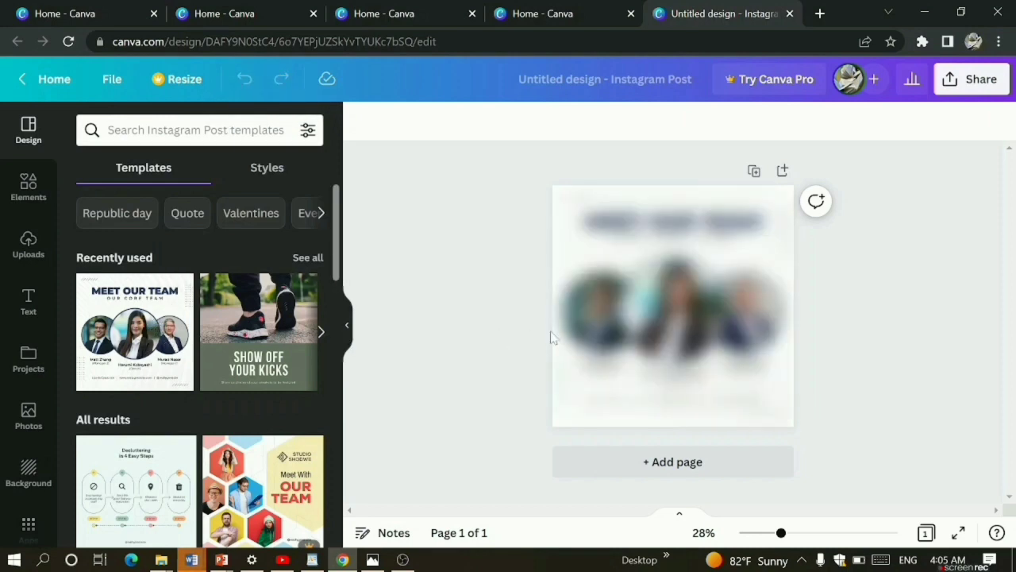
pyautogui.click(703, 315)
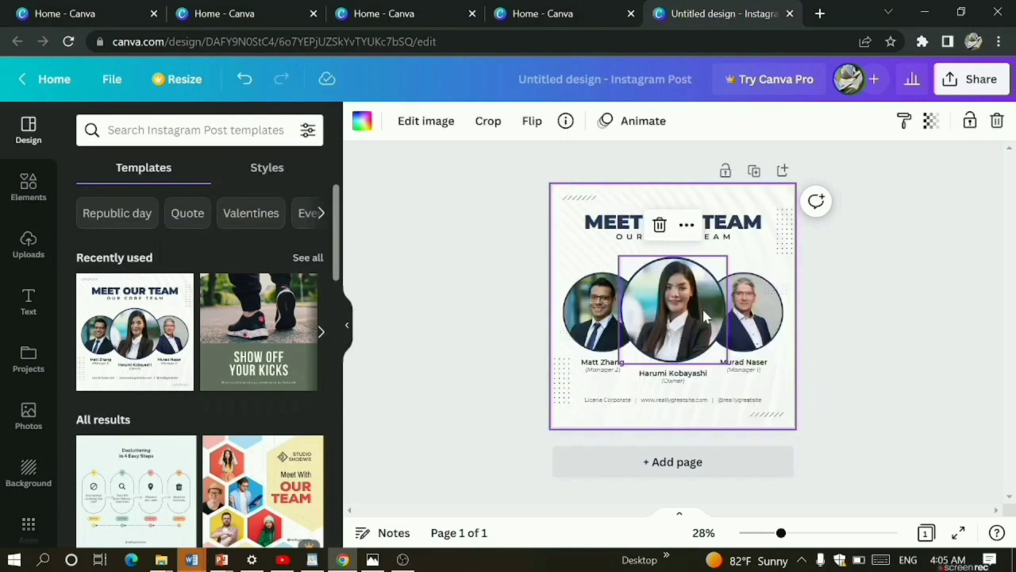
# Undo the "Meet Our Team" template so the page is blank, and rename the design as "integrm post"
pyautogui.click(244, 81)
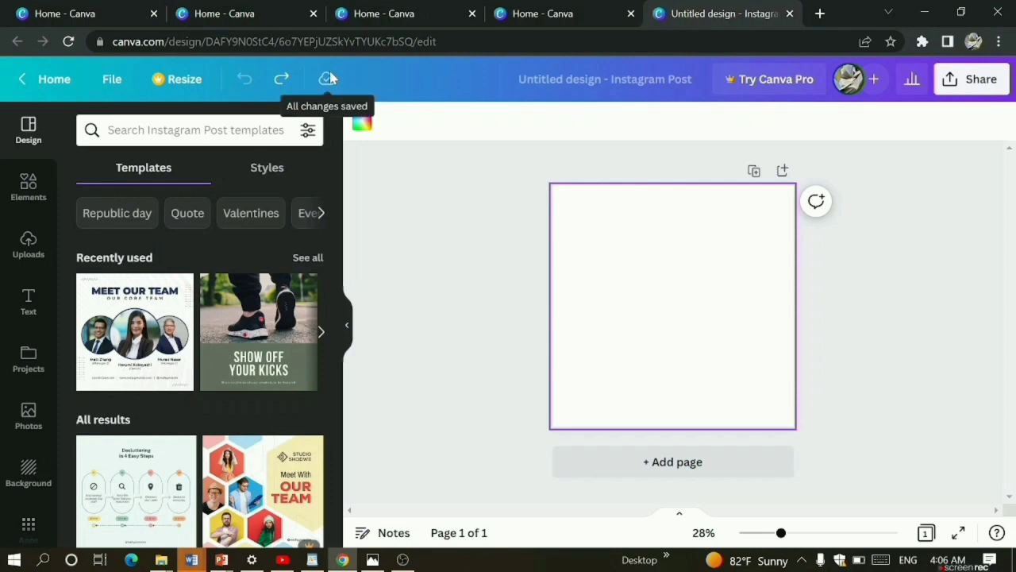
pyautogui.click(638, 91)
pyautogui.press('BackSpace')
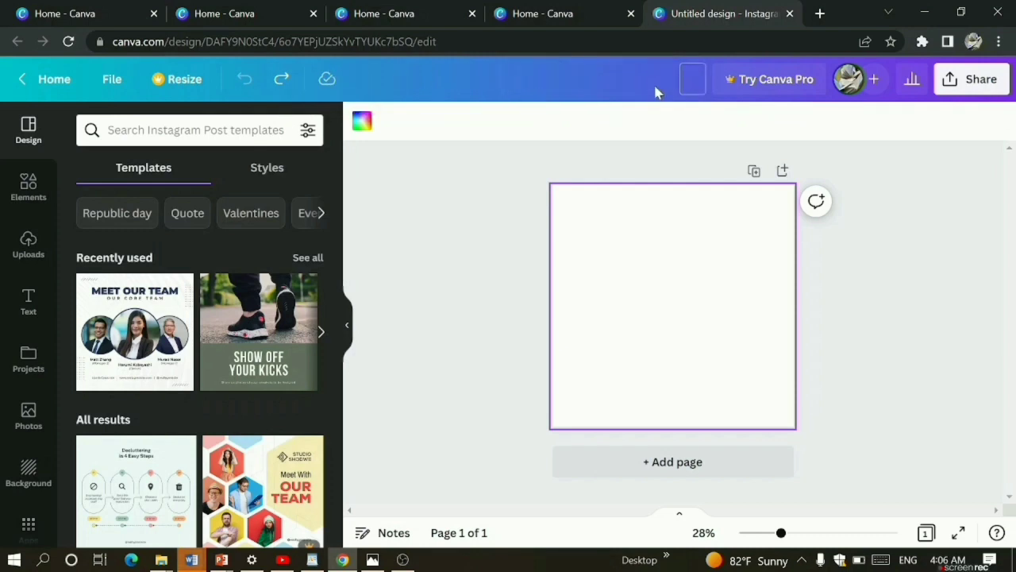
pyautogui.write('integrm')
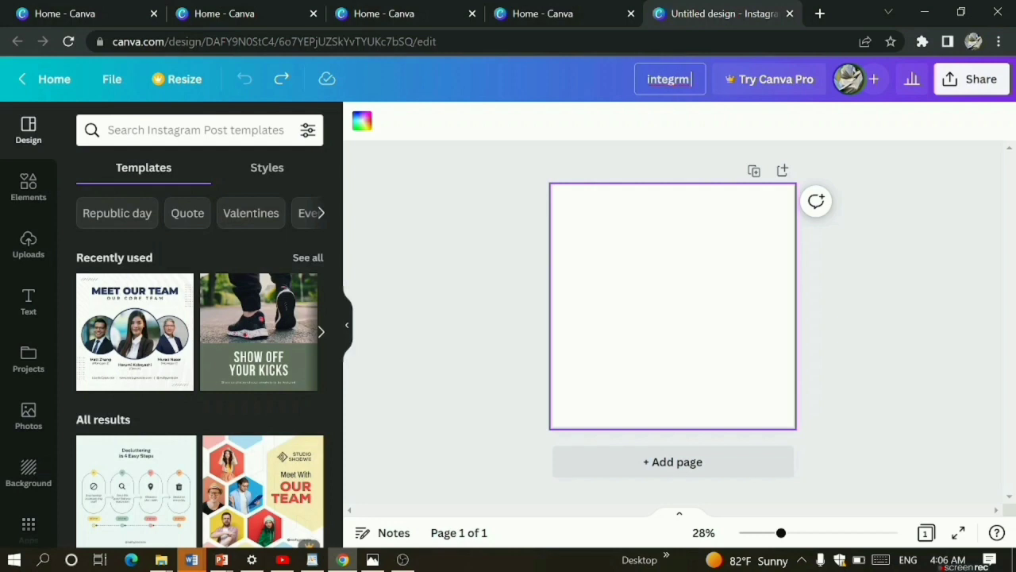
pyautogui.write(' post')
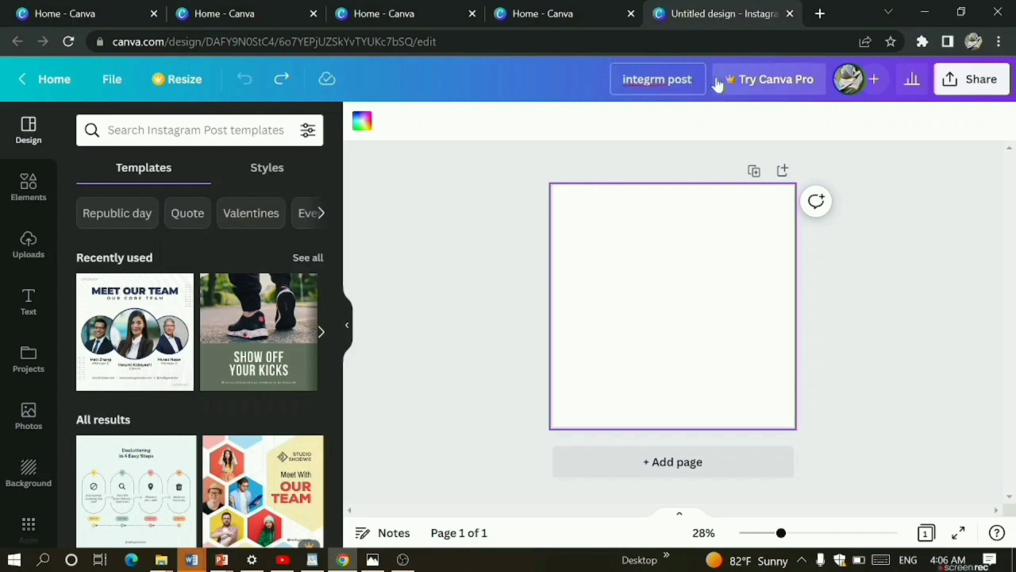
# Look through the Canva Pro free trial offer with the yearly plan up to the payment methods, and leave without subscribing
pyautogui.click(778, 82)
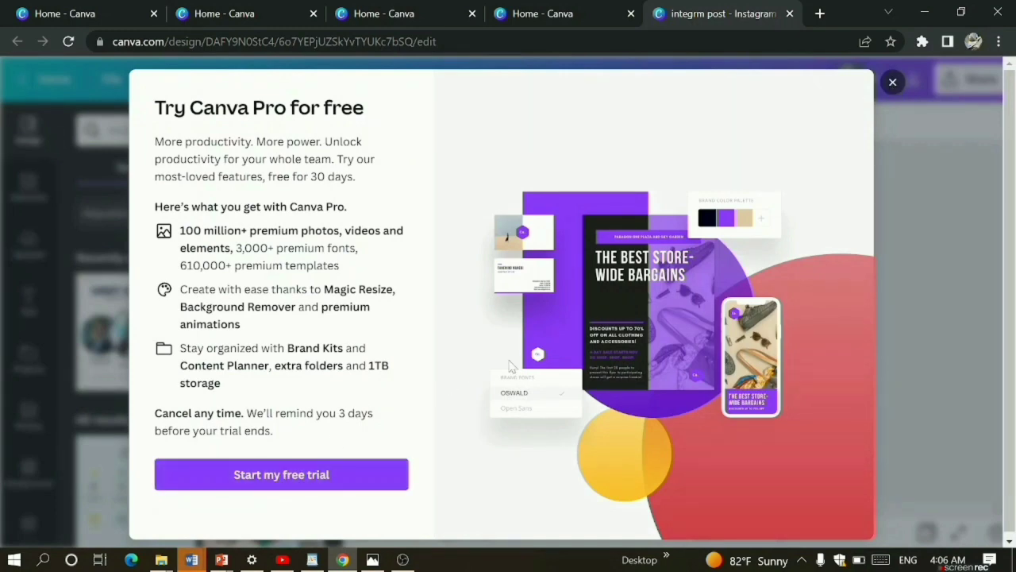
pyautogui.click(367, 472)
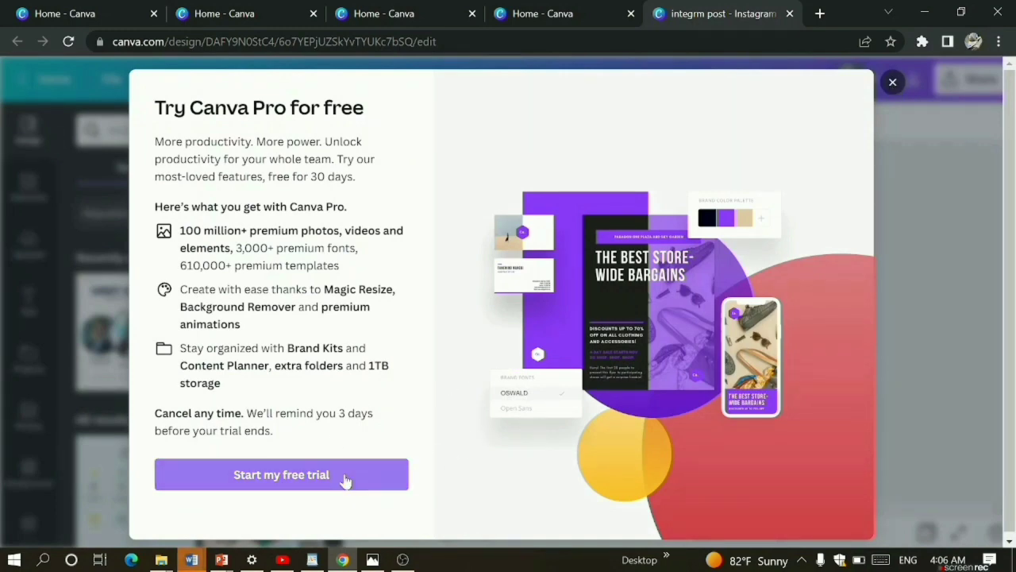
pyautogui.click(347, 481)
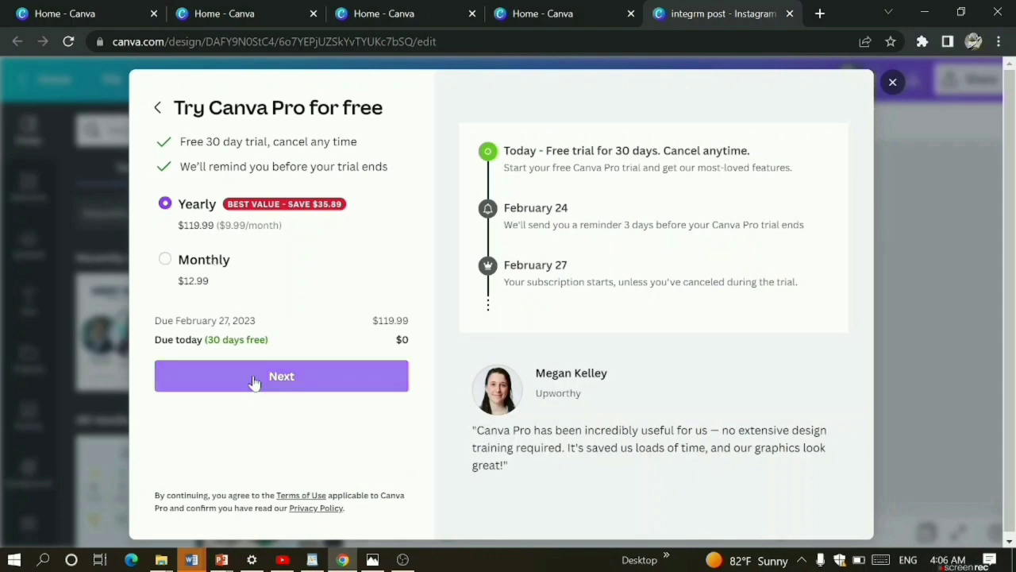
pyautogui.click(262, 381)
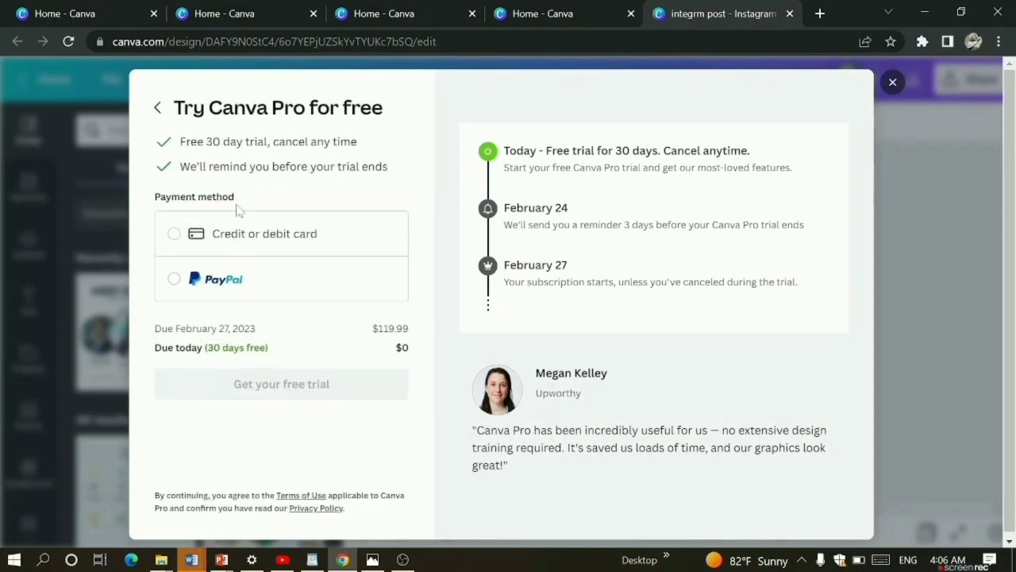
pyautogui.click(893, 83)
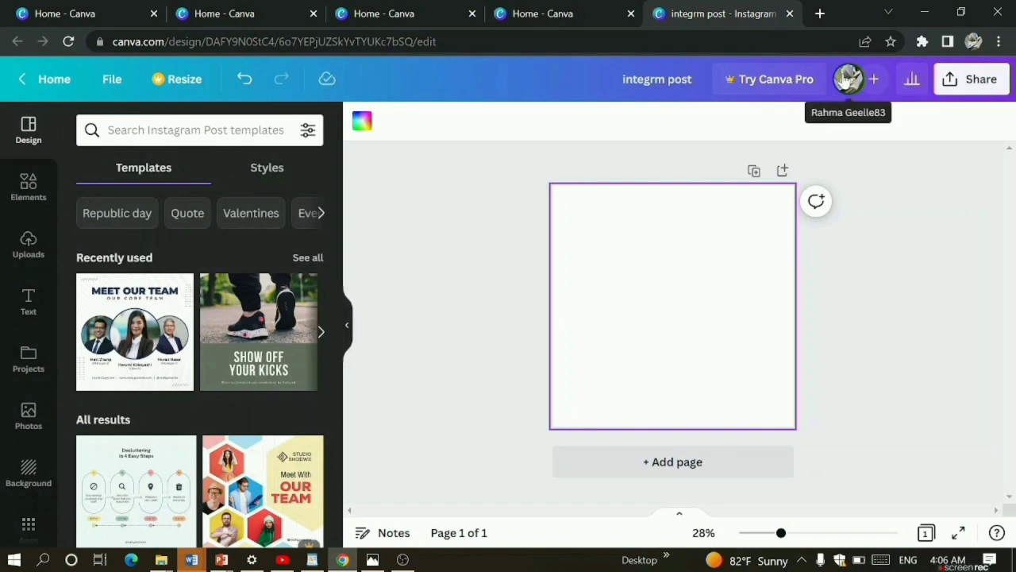
# Look over the design's sharing options and the choices for link access, leaving the access setting as it is
pyautogui.click(981, 82)
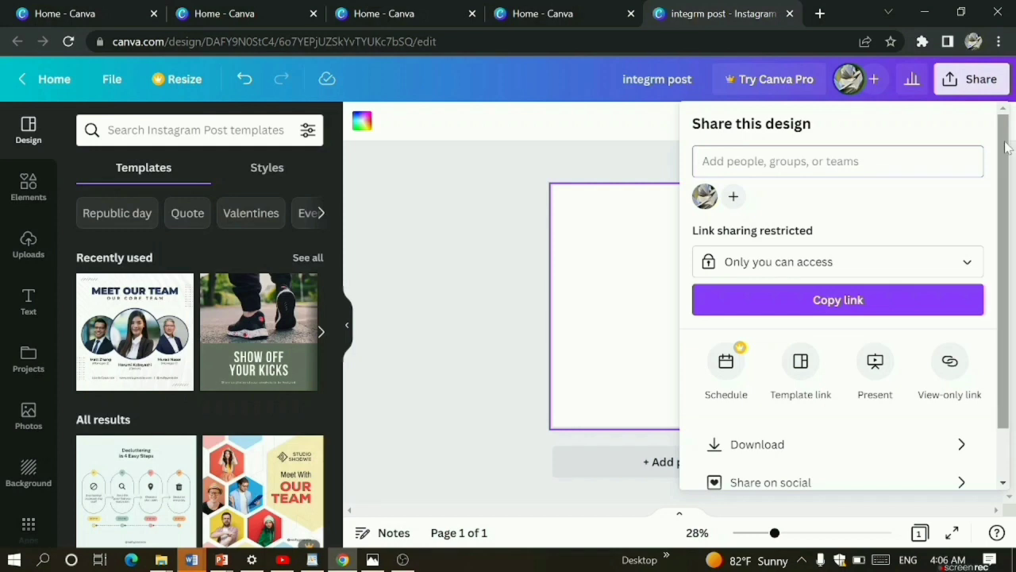
pyautogui.scroll(-1, 1010, 161)
pyautogui.scroll(-1, 1010, 161)
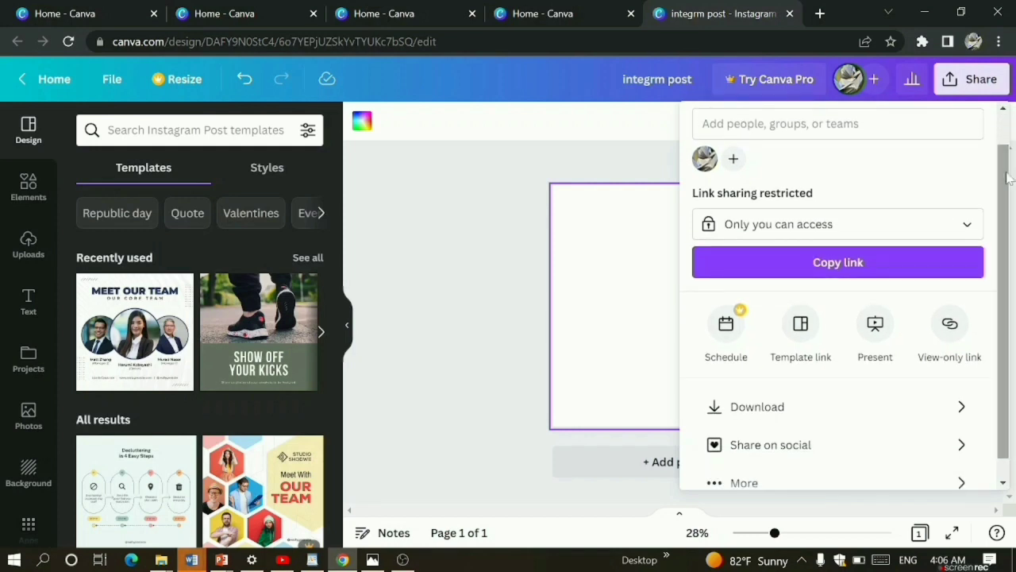
pyautogui.click(970, 227)
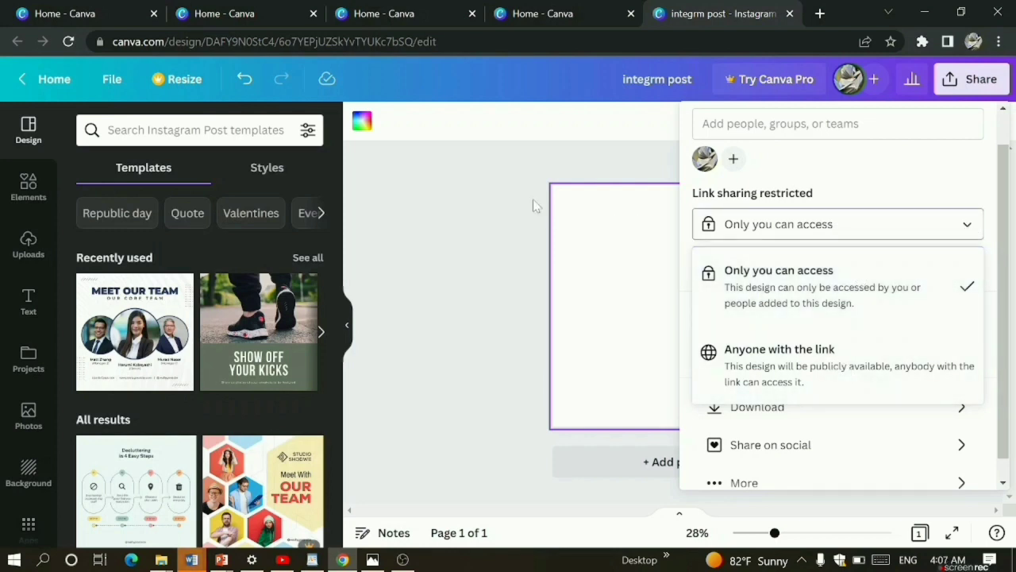
pyautogui.click(502, 205)
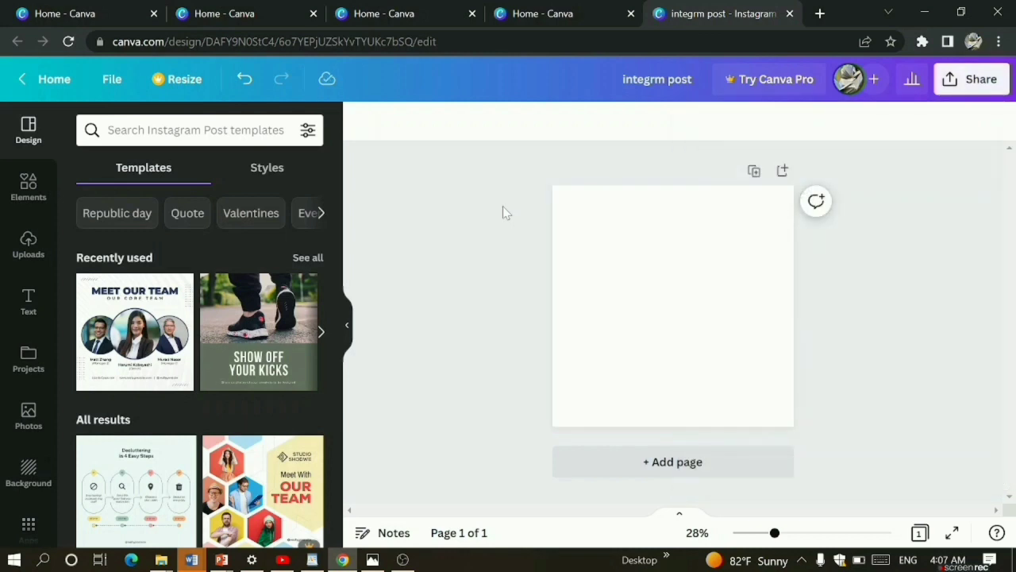
# Look over the remaining sharing options and the download settings for the design, and close them without downloading
pyautogui.click(970, 81)
pyautogui.moveTo(1004, 163); pyautogui.dragTo(1001, 227)
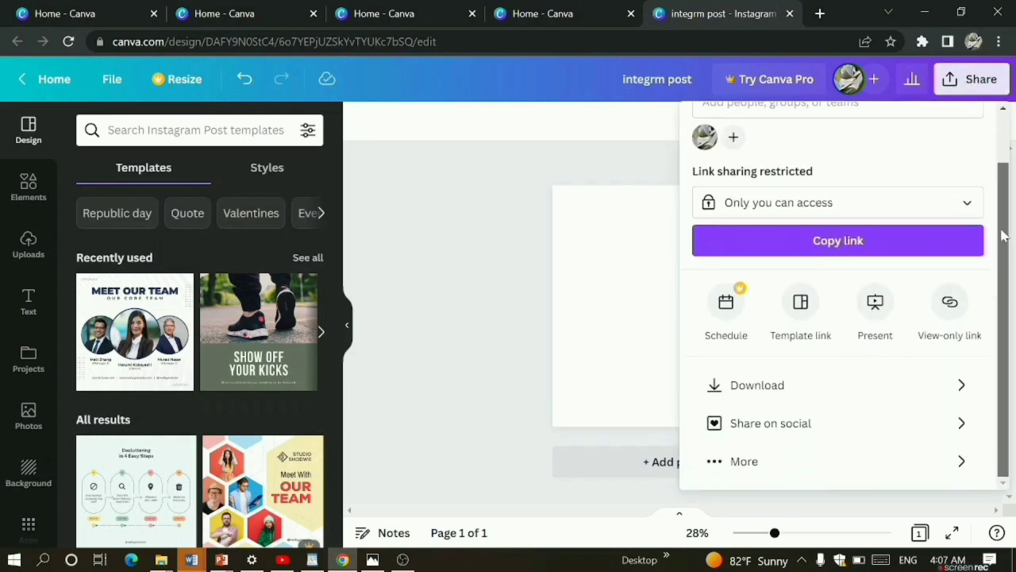
pyautogui.click(918, 383)
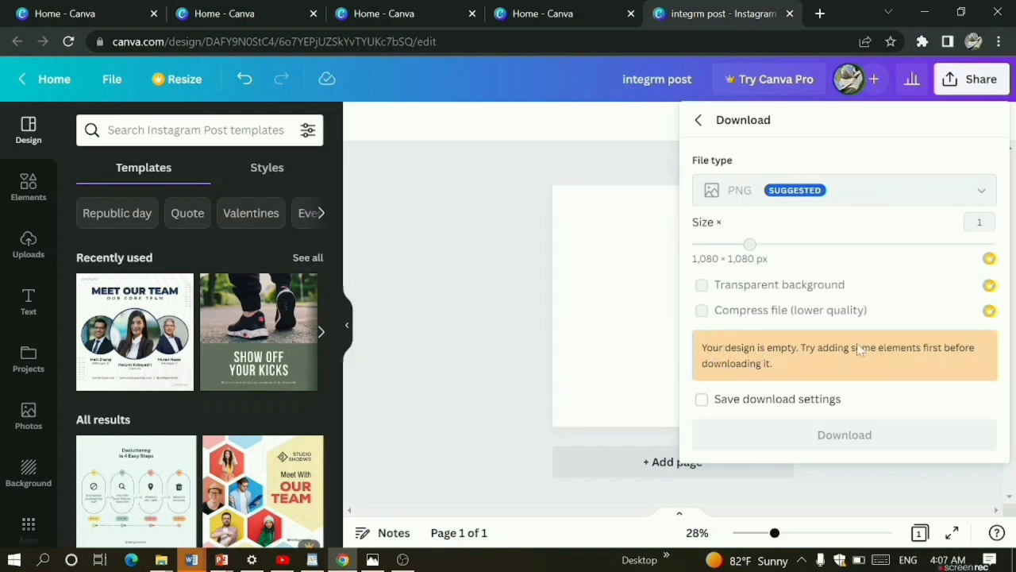
pyautogui.click(488, 289)
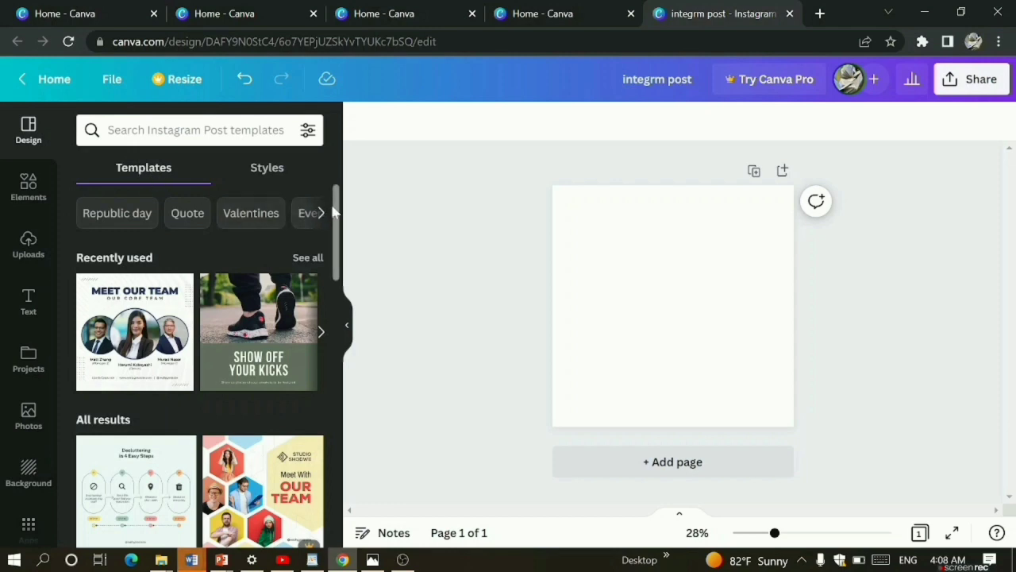
# Browse the "Republic day" templates and apply the green "Happy Republic Day" template with the soldiers photo
pyautogui.moveTo(335, 212); pyautogui.dragTo(331, 148)
pyautogui.click(118, 214)
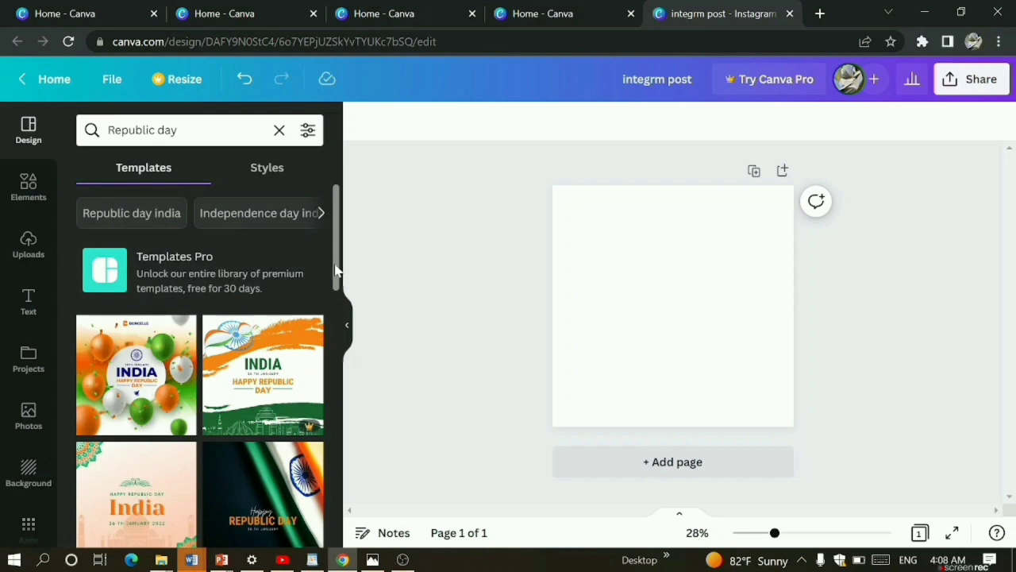
pyautogui.moveTo(337, 270); pyautogui.dragTo(337, 451)
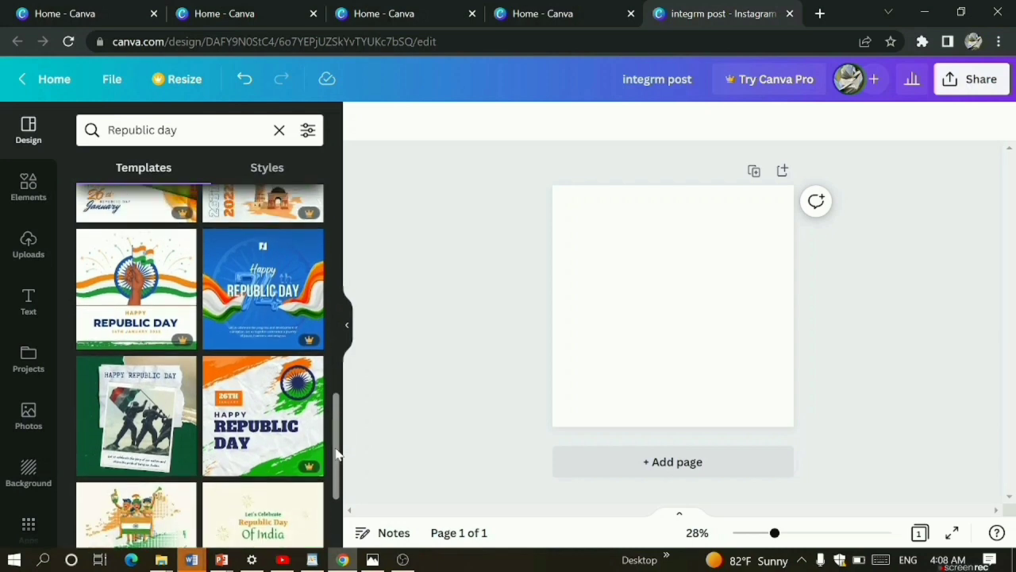
pyautogui.click(145, 450)
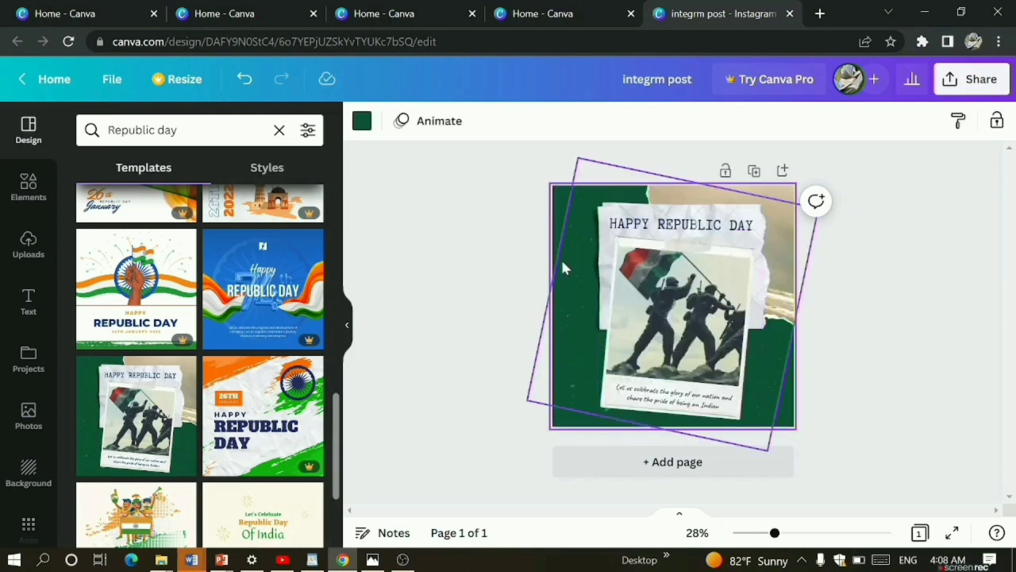
# Replace the soldiers photo with the recently used blue flag photo, and select the heading and caption texts for editing
pyautogui.click(28, 421)
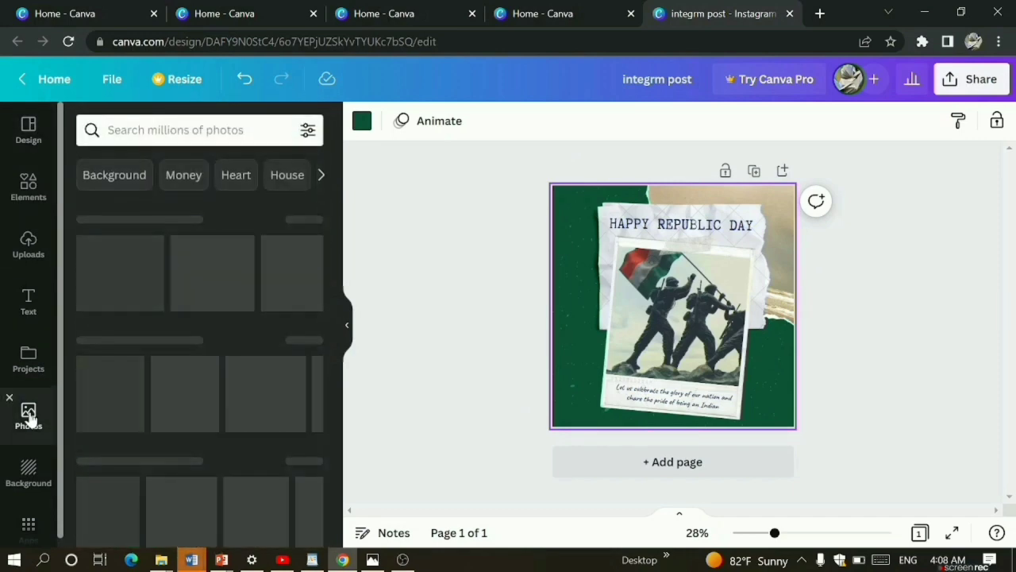
pyautogui.click(683, 313)
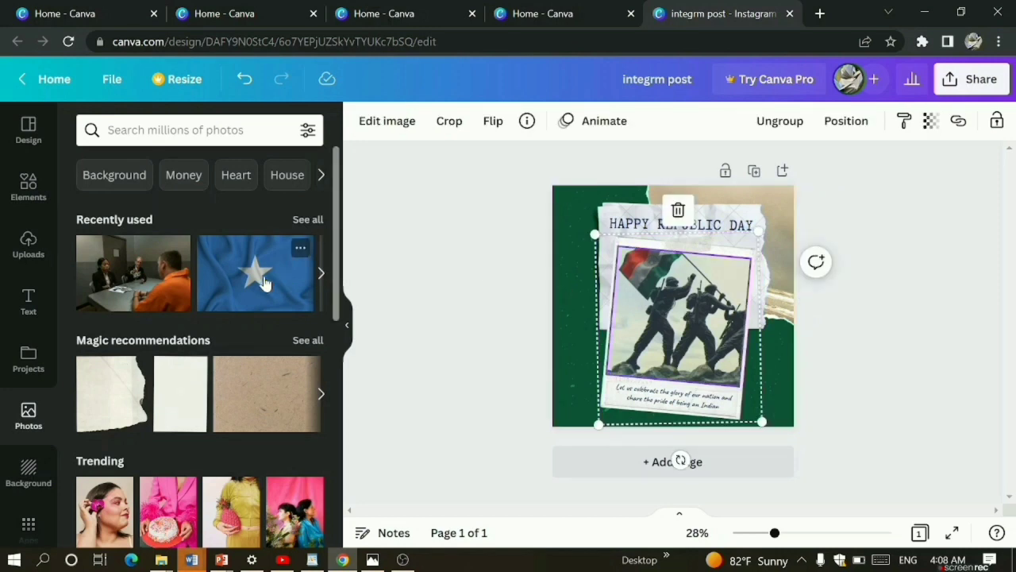
pyautogui.moveTo(266, 283); pyautogui.dragTo(679, 304)
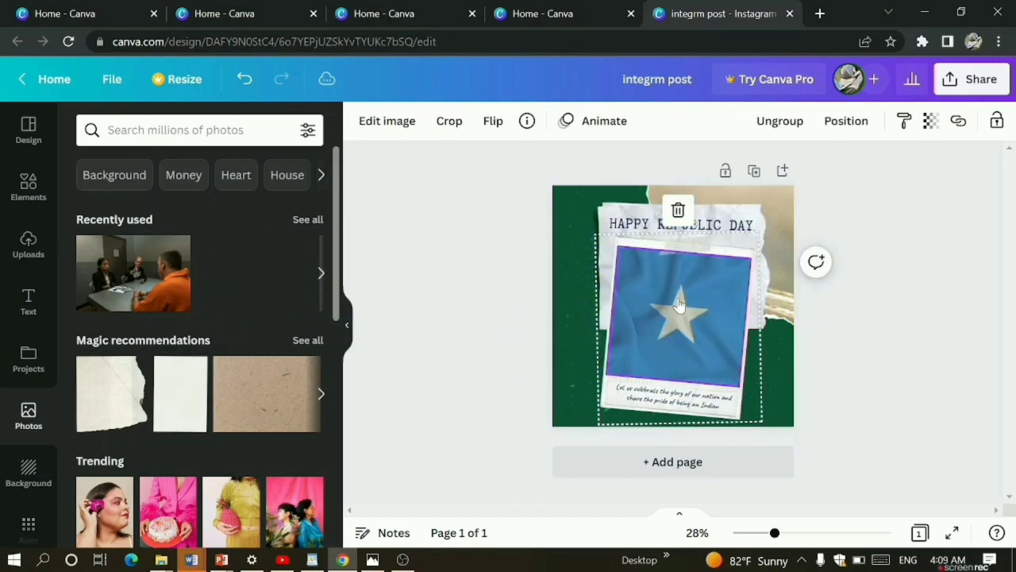
pyautogui.click(505, 282)
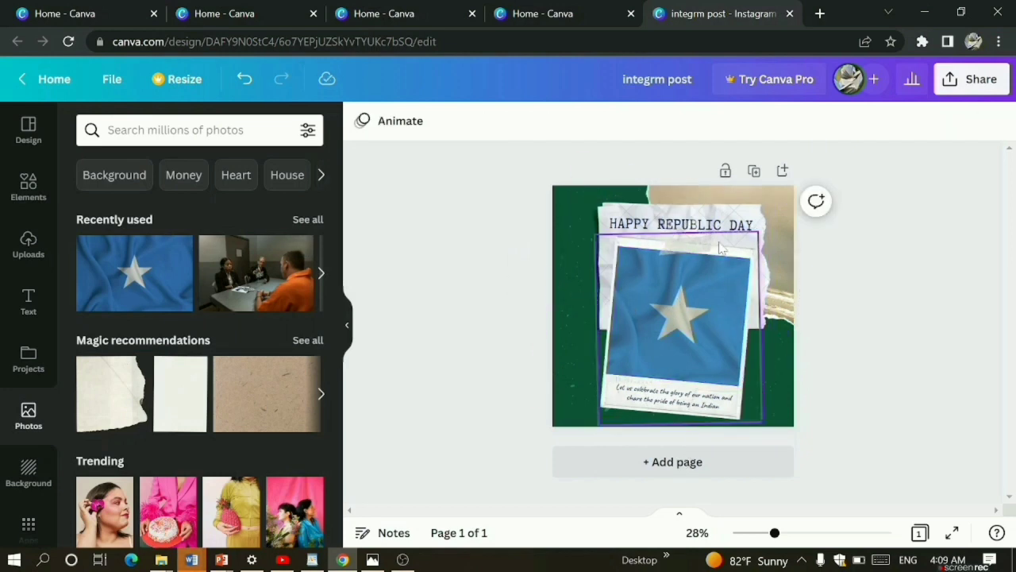
pyautogui.doubleClick(689, 229)
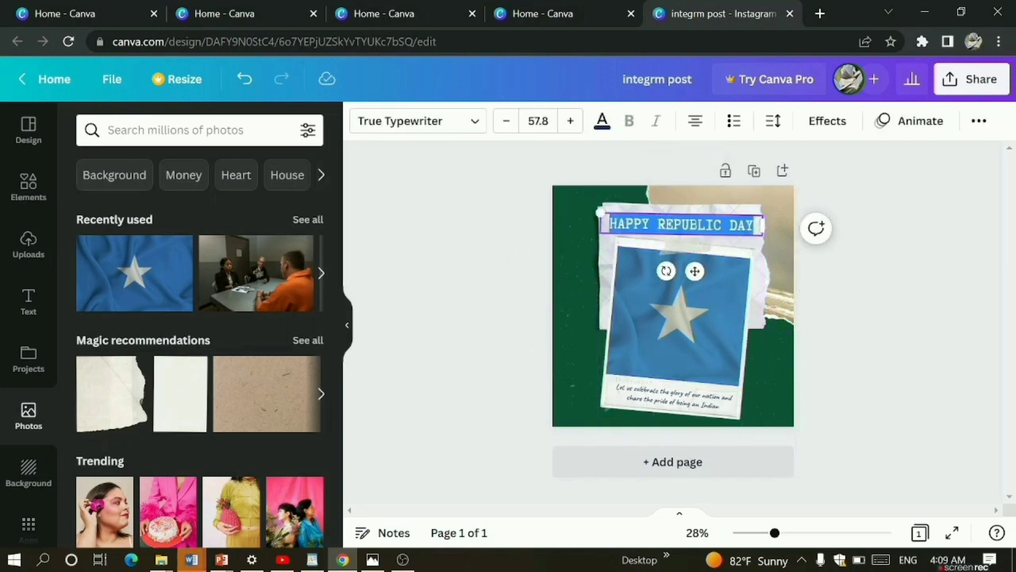
pyautogui.doubleClick(655, 404)
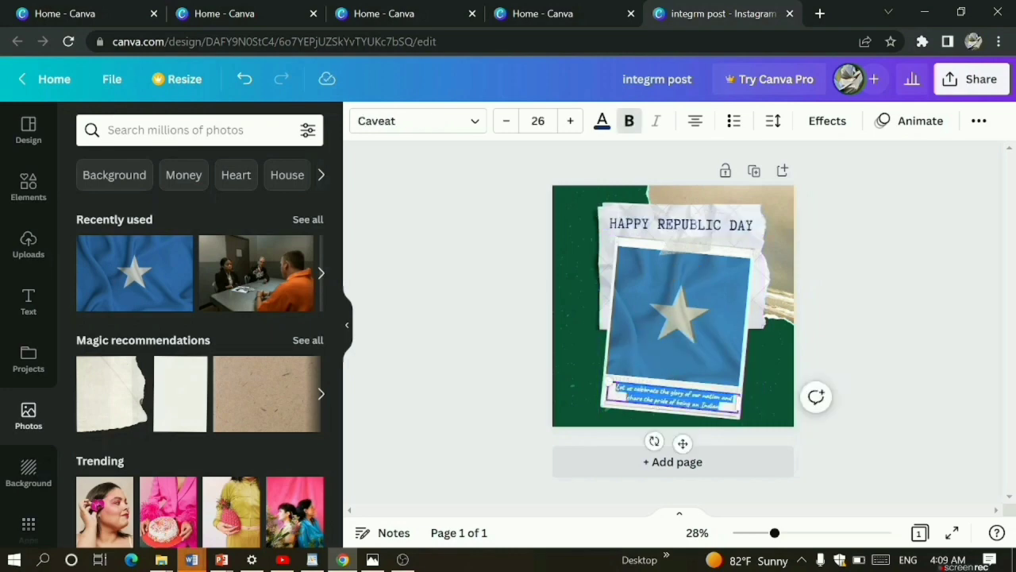
# Apply the "Believe in the magic of the season." template from the "Quote" category and select its quote text for editing
pyautogui.click(29, 135)
pyautogui.click(29, 131)
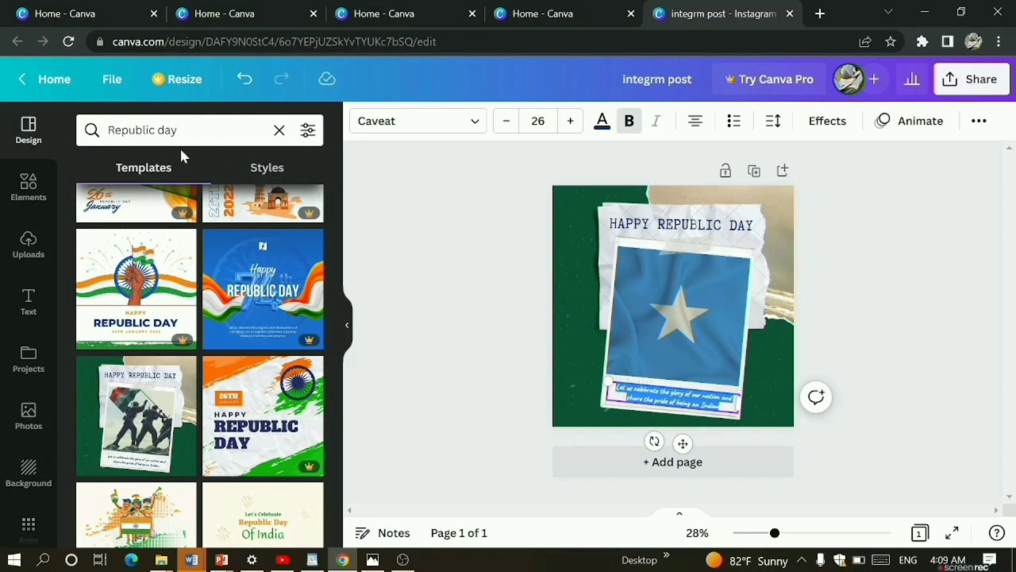
pyautogui.click(280, 130)
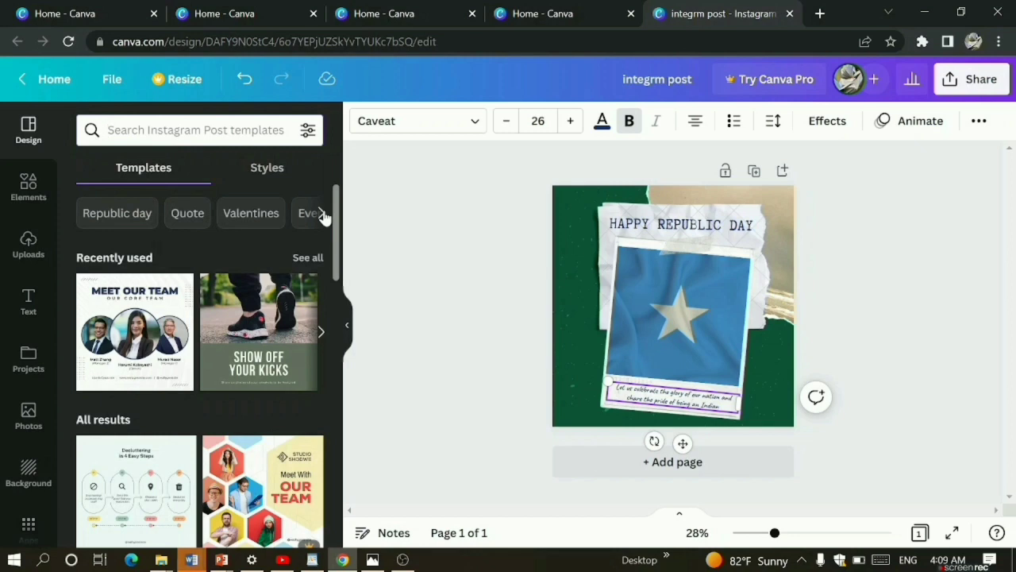
pyautogui.click(202, 220)
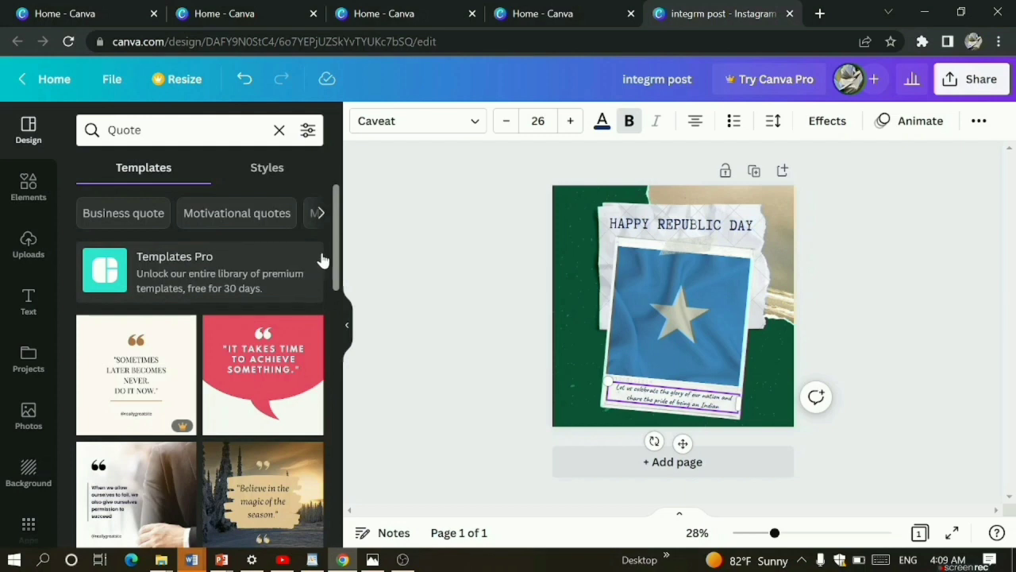
pyautogui.scroll(-5, 335, 258)
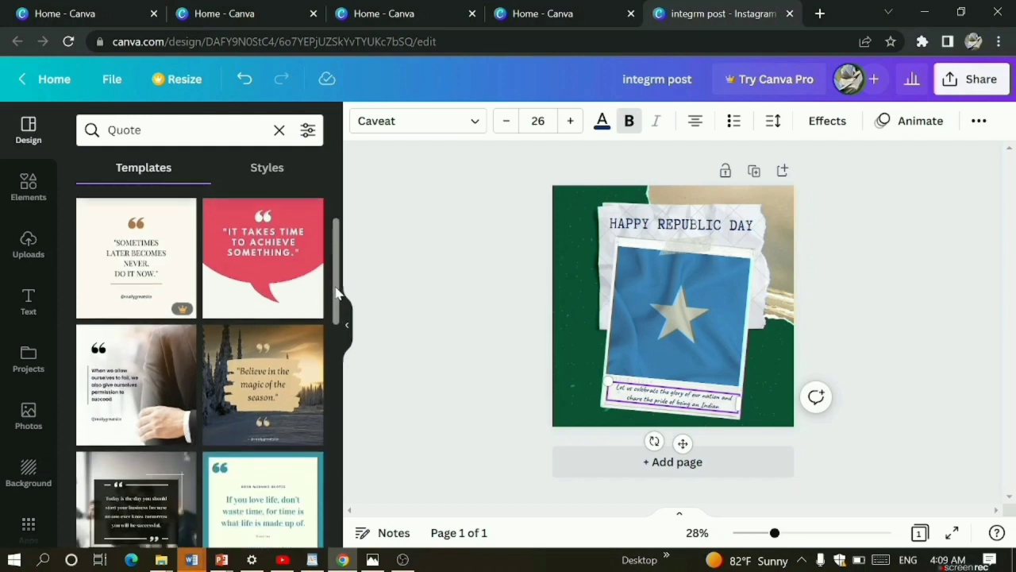
pyautogui.click(250, 317)
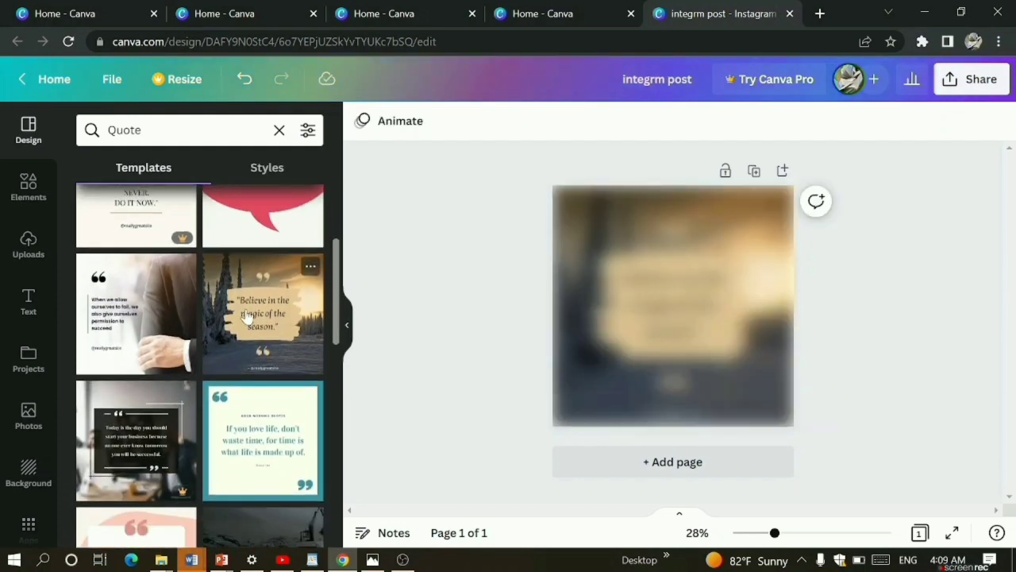
pyautogui.click(725, 260)
pyautogui.click(674, 307)
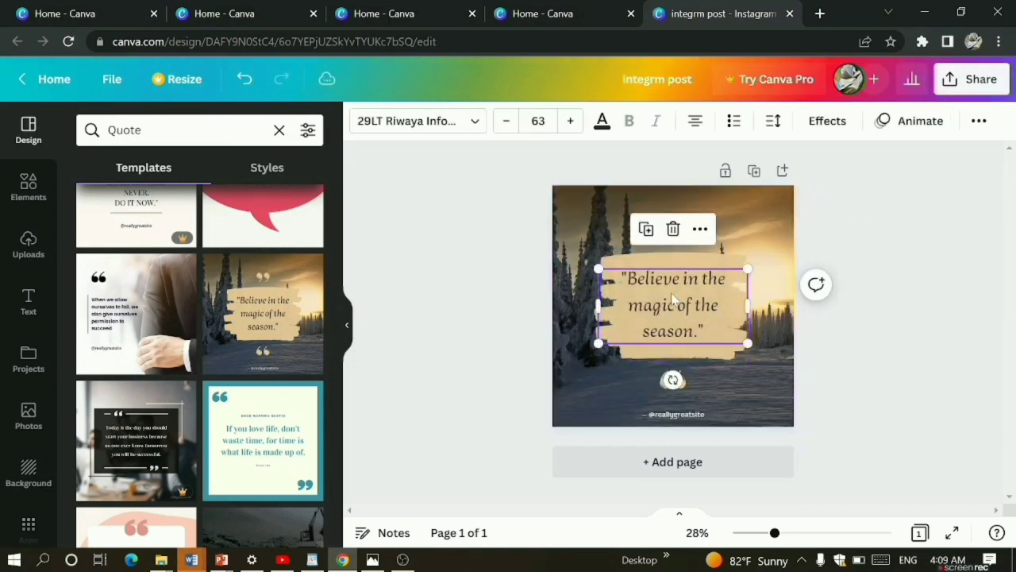
pyautogui.click(675, 307)
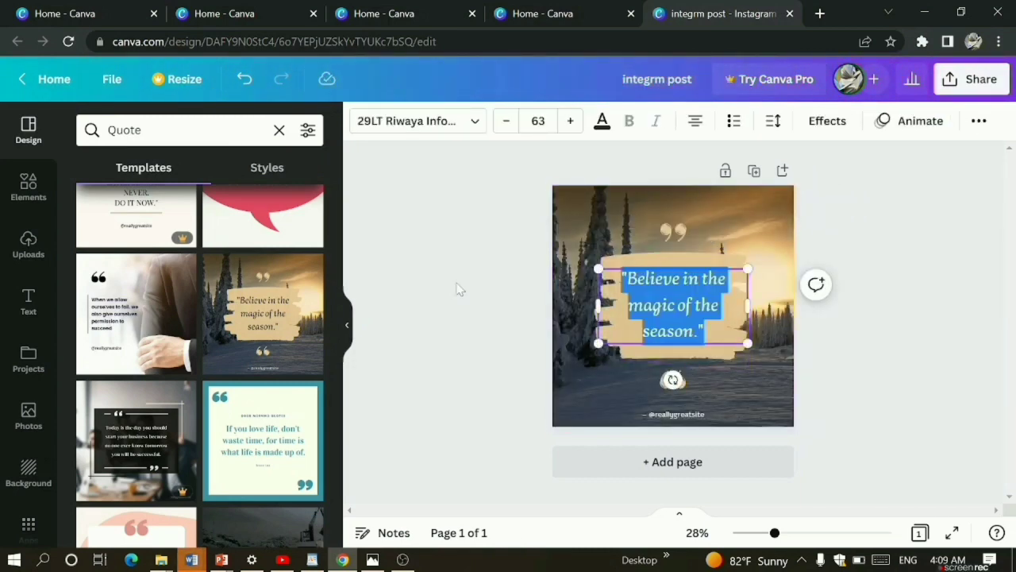
# Browse more "Quote" templates and clear the template search
pyautogui.moveTo(335, 254); pyautogui.dragTo(329, 315)
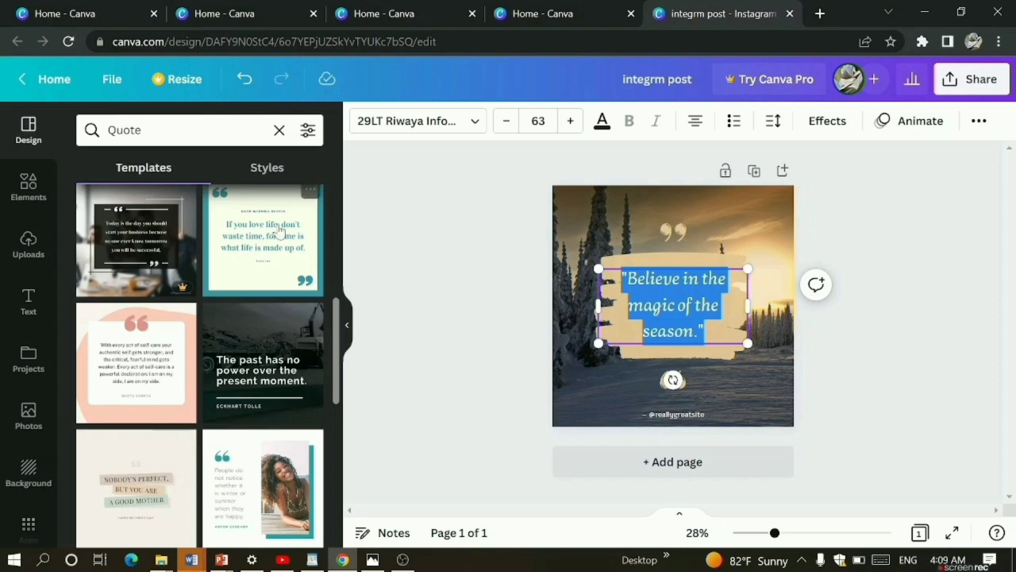
pyautogui.moveTo(337, 321); pyautogui.dragTo(326, 176)
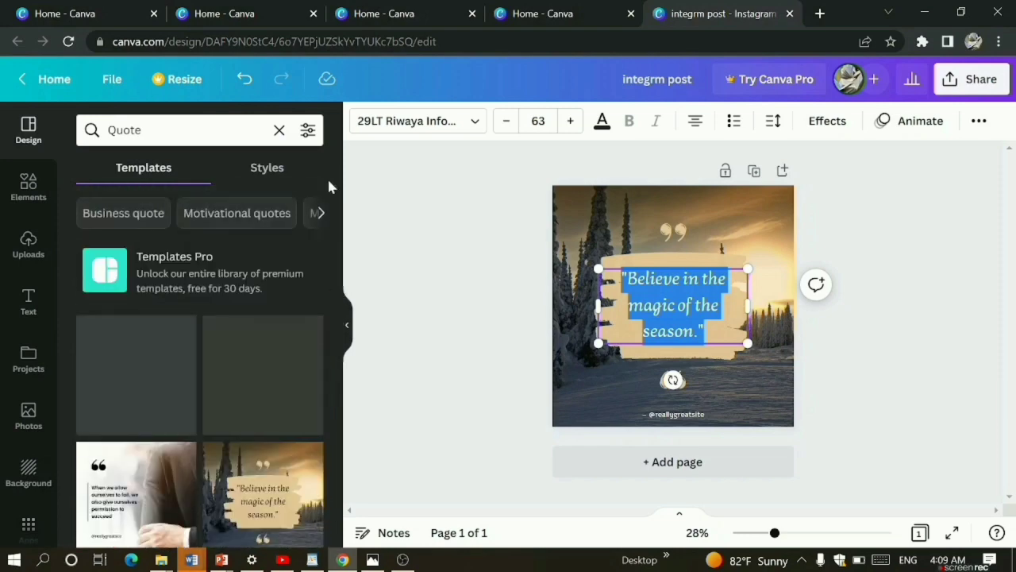
pyautogui.click(279, 131)
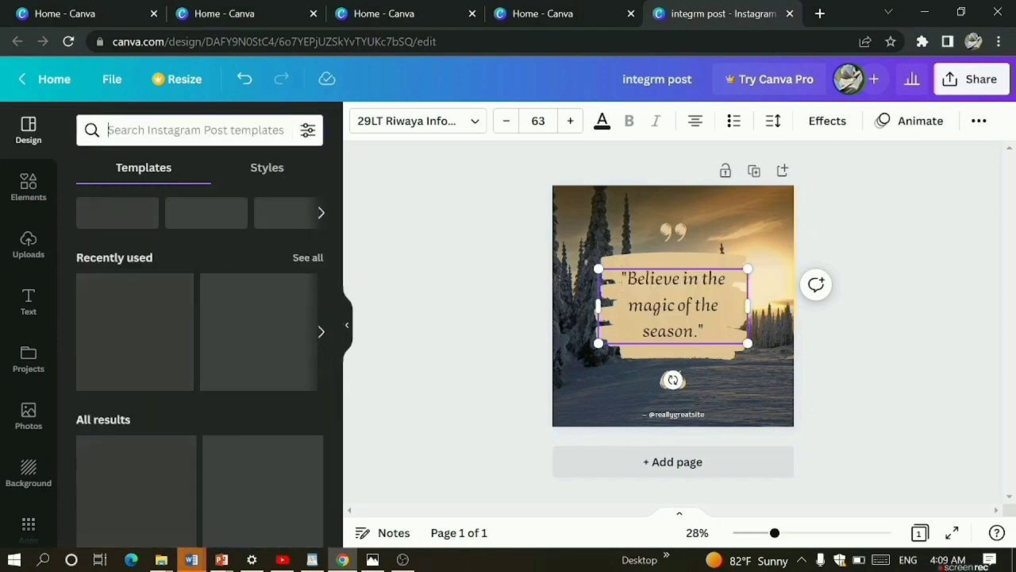
# Browse the "Product" templates and apply the green "Botanical Serum Features" template with the dropper bottle
pyautogui.click(321, 212)
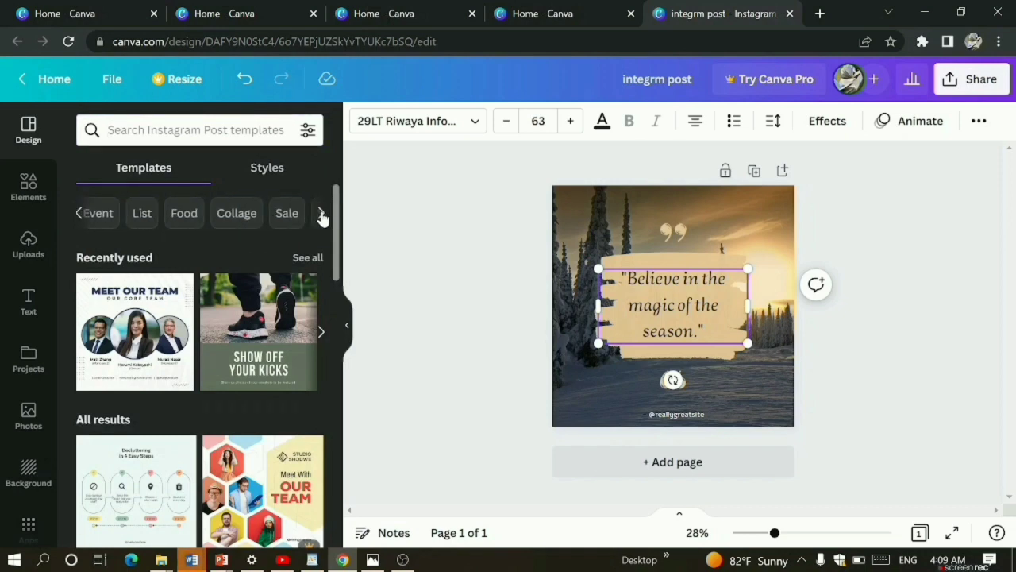
pyautogui.click(321, 213)
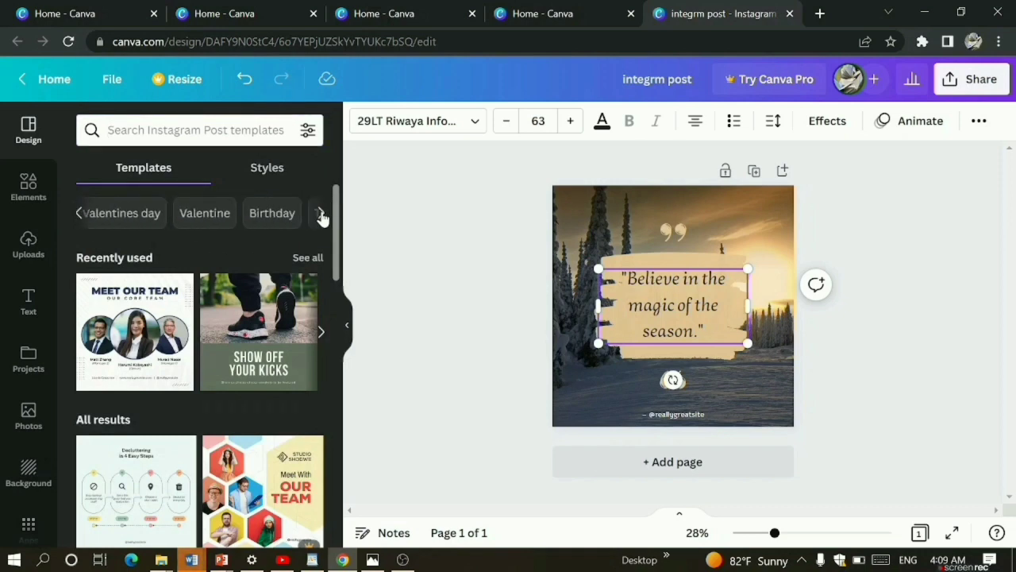
pyautogui.click(320, 213)
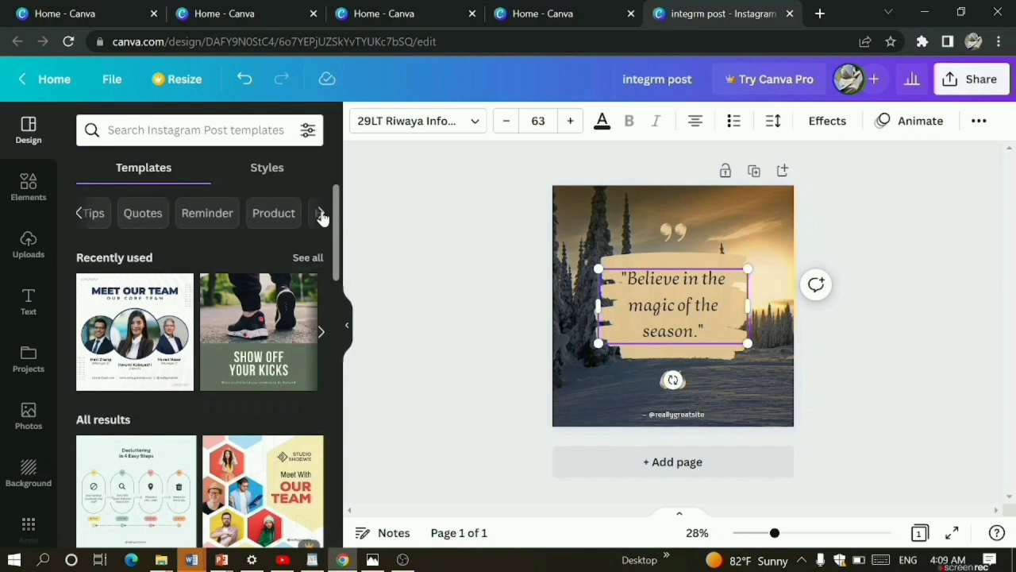
pyautogui.click(276, 211)
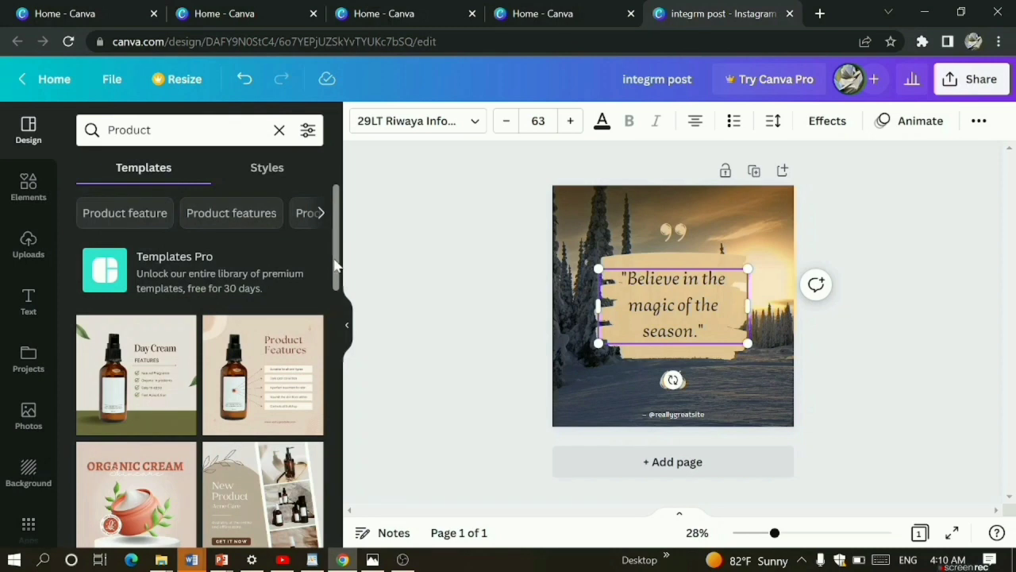
pyautogui.moveTo(336, 258); pyautogui.dragTo(332, 447)
pyautogui.scroll(-3, 332, 447)
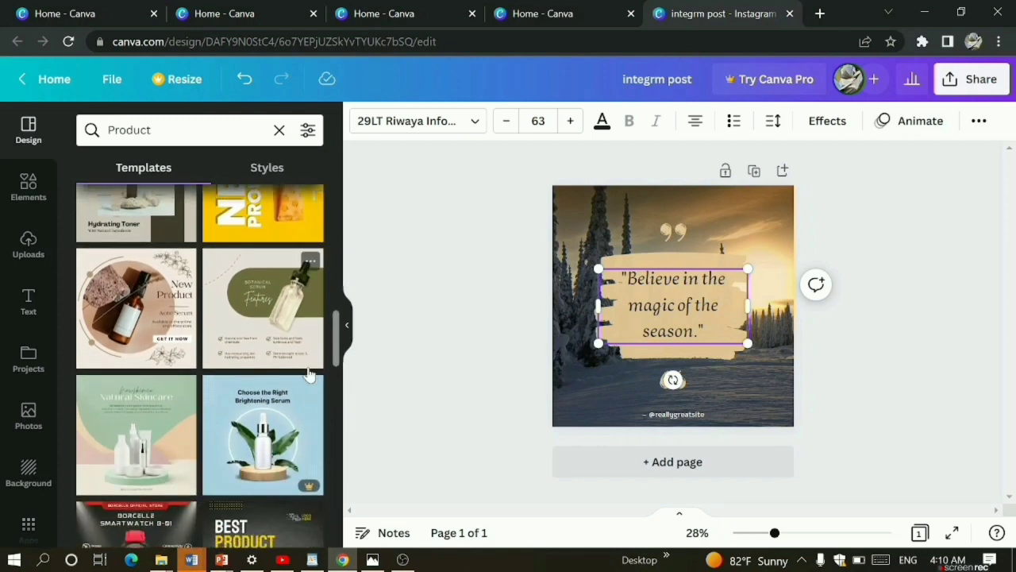
pyautogui.click(268, 351)
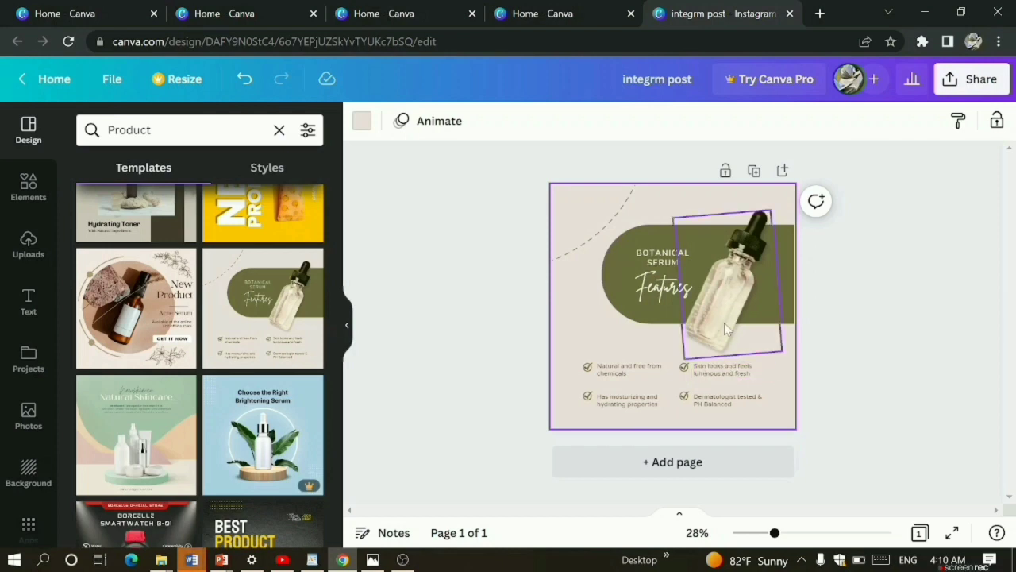
pyautogui.hotkey('ctrl', 'z')
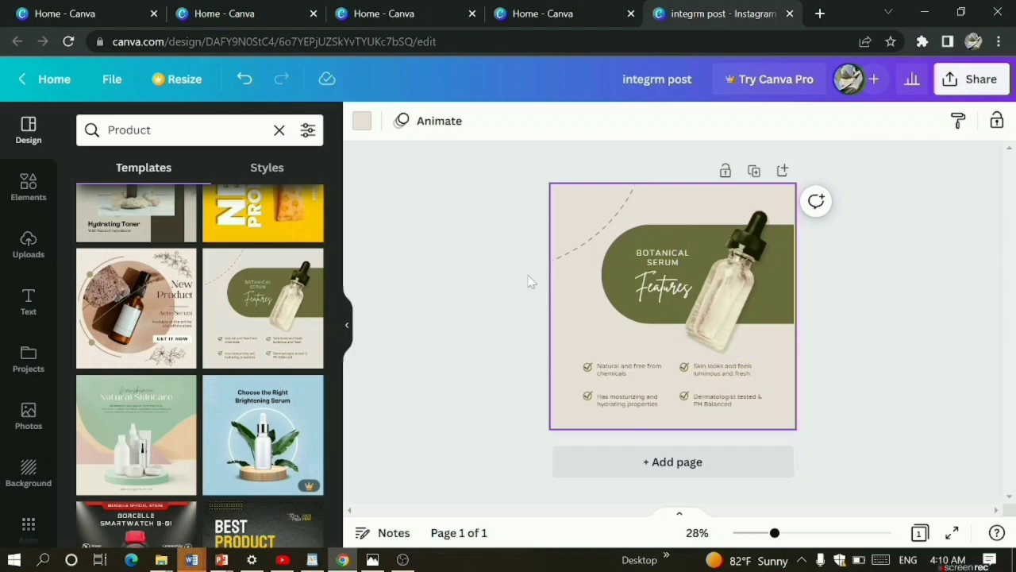
# Clear the template search and apply the black "Special Offer" template from the "Food" category
pyautogui.click(278, 129)
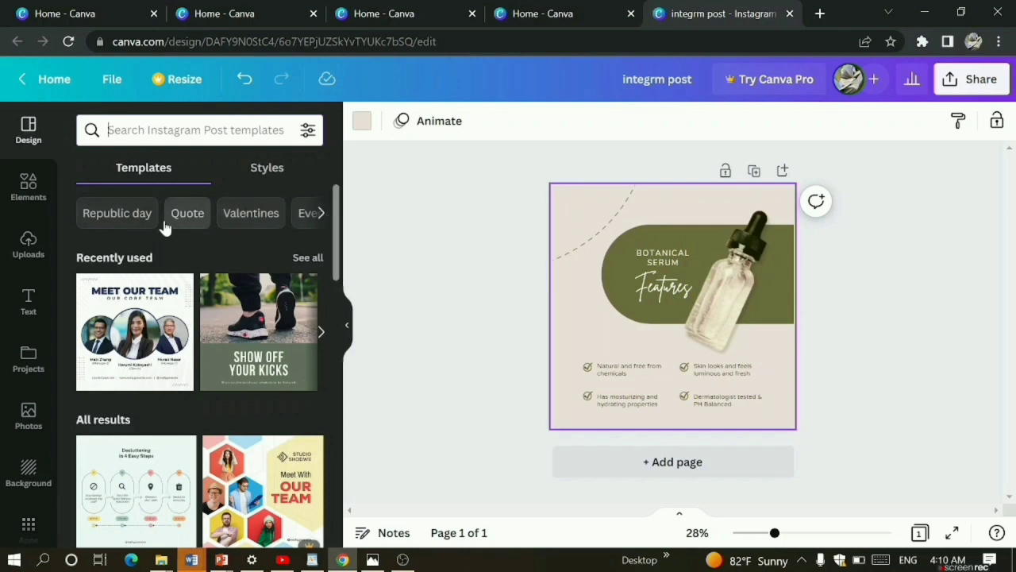
pyautogui.click(322, 213)
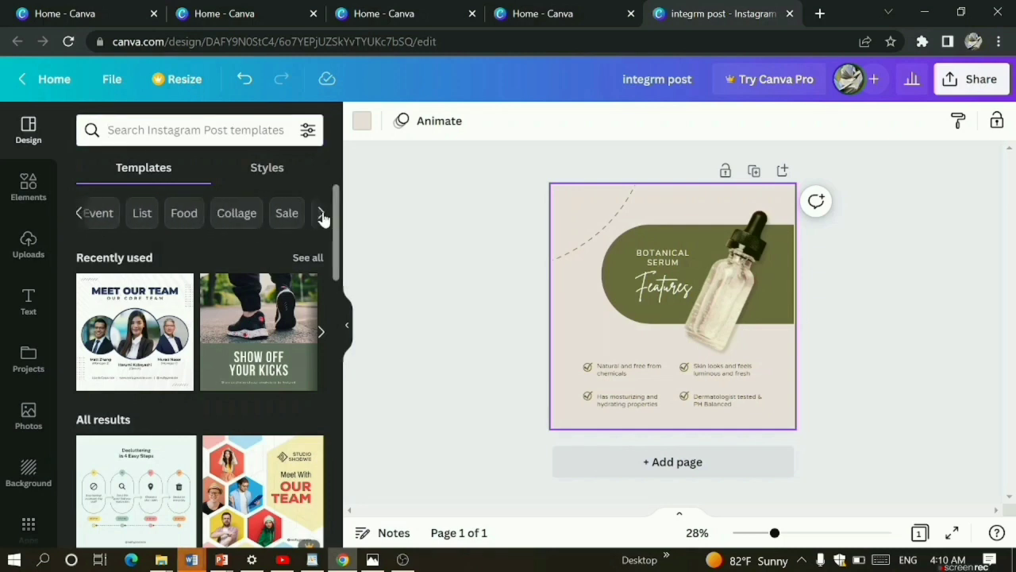
pyautogui.click(184, 213)
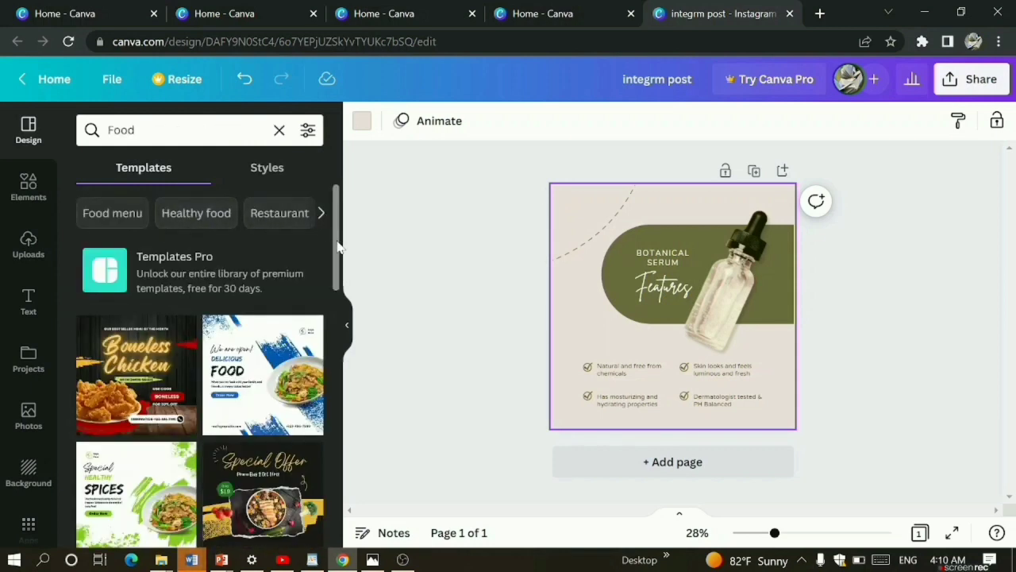
pyautogui.moveTo(338, 247); pyautogui.dragTo(337, 259)
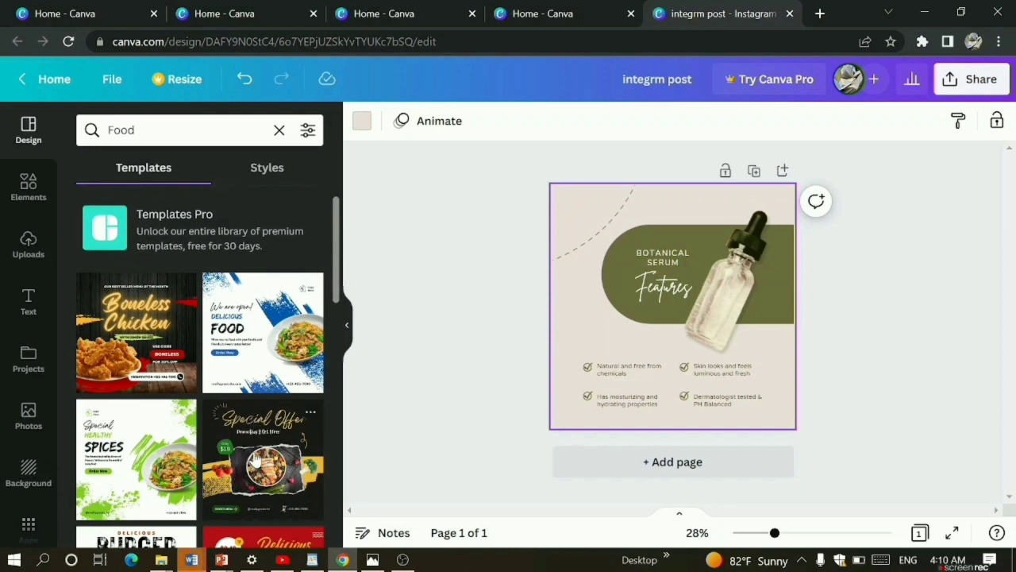
pyautogui.click(251, 464)
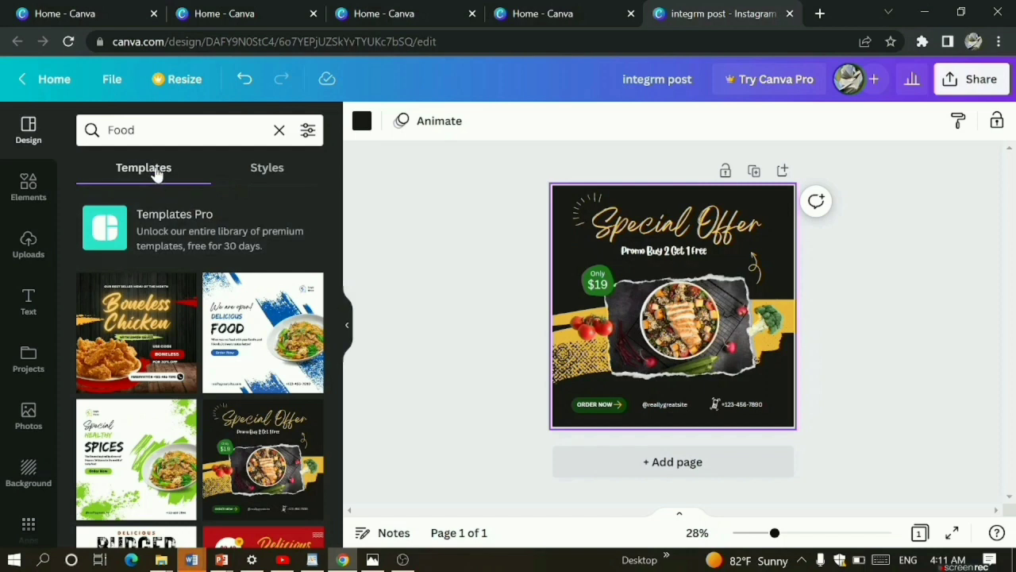
# Look through the "Food menu" and "Restaurant menu" template suggestions and clear the template search
pyautogui.moveTo(333, 229); pyautogui.dragTo(333, 201)
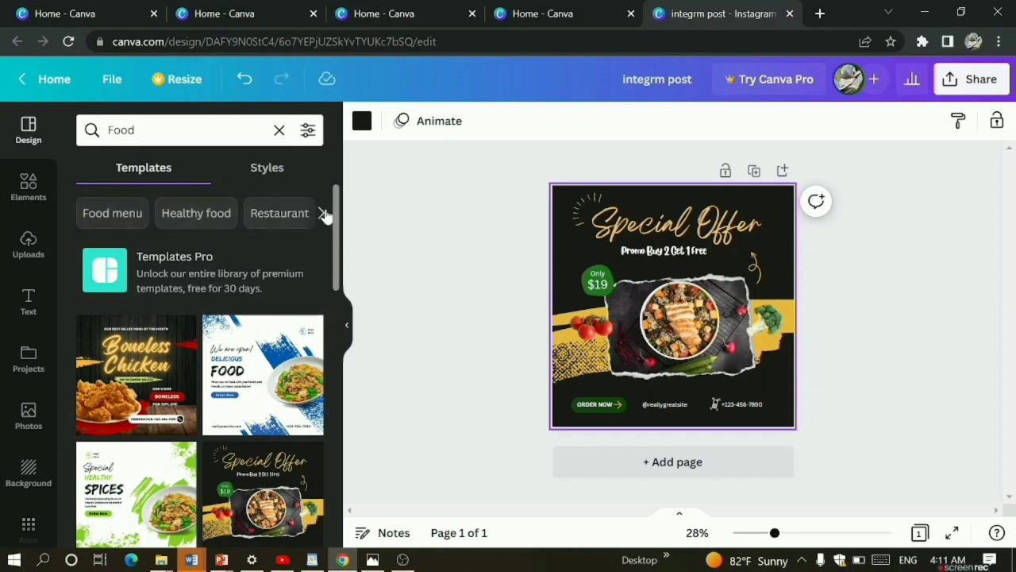
pyautogui.click(131, 215)
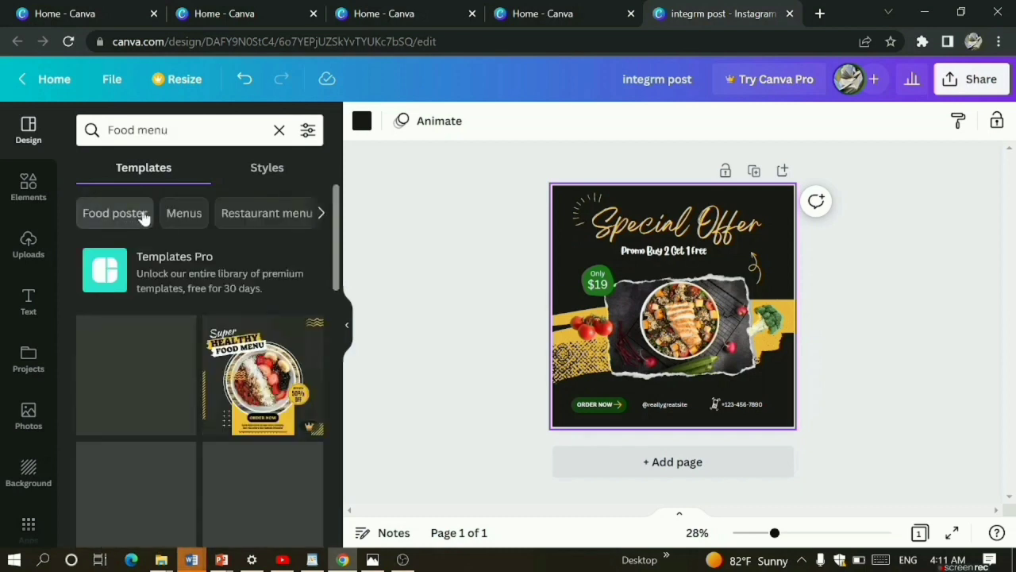
pyautogui.click(263, 220)
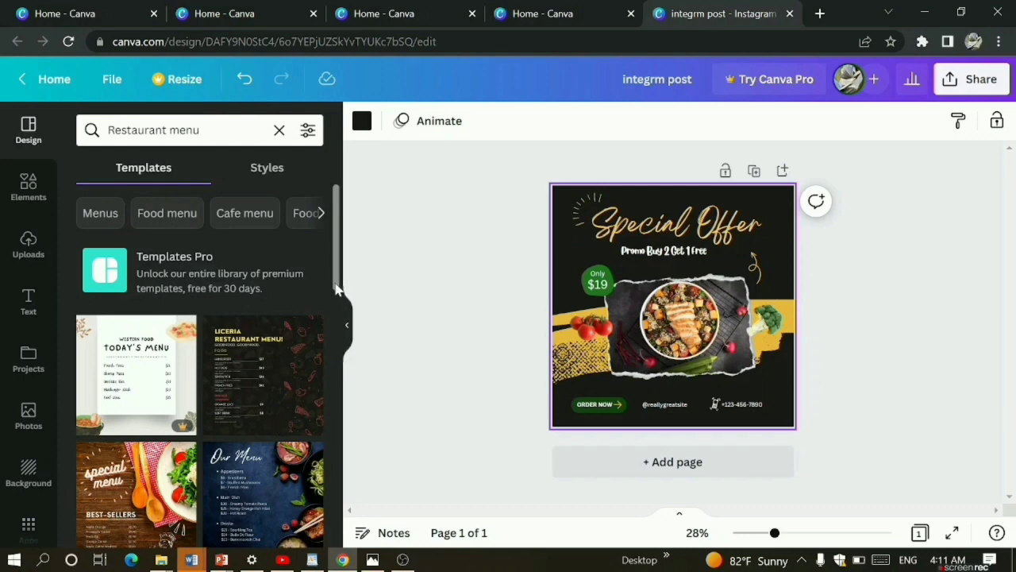
pyautogui.moveTo(336, 290); pyautogui.dragTo(333, 191)
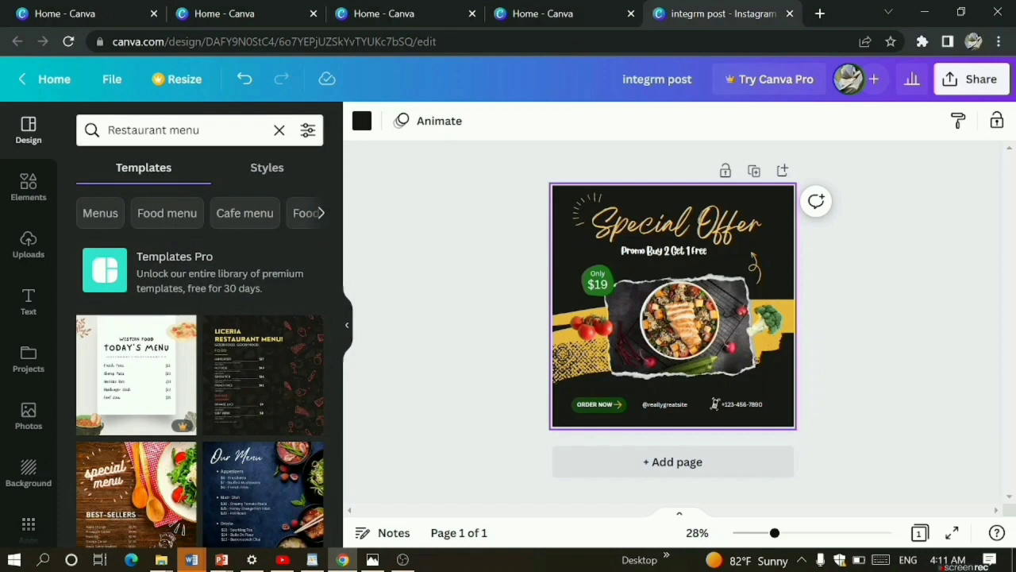
pyautogui.click(278, 130)
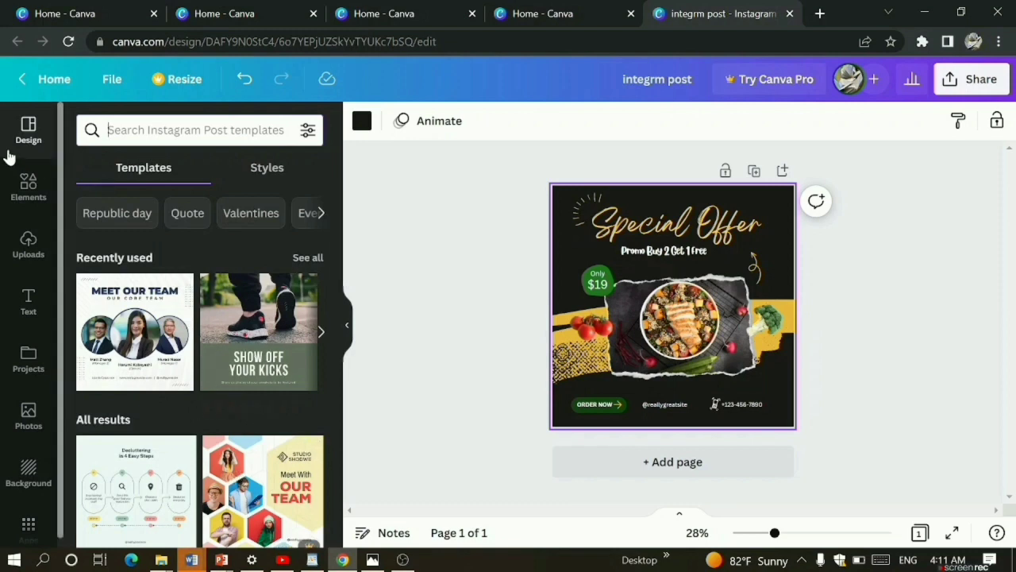
# Show the "Arrow" elements and add a second page to the design
pyautogui.click(29, 184)
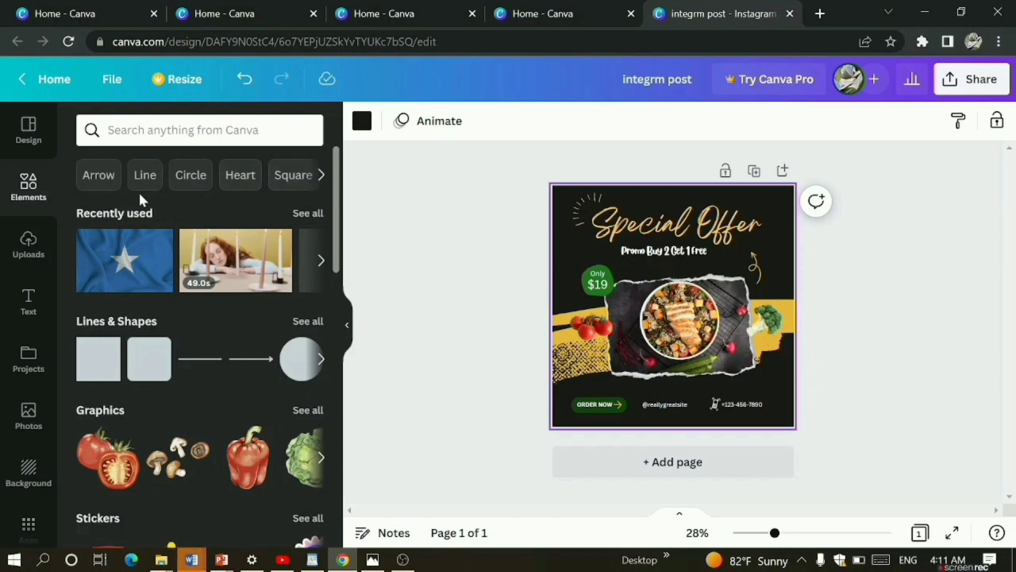
pyautogui.click(98, 175)
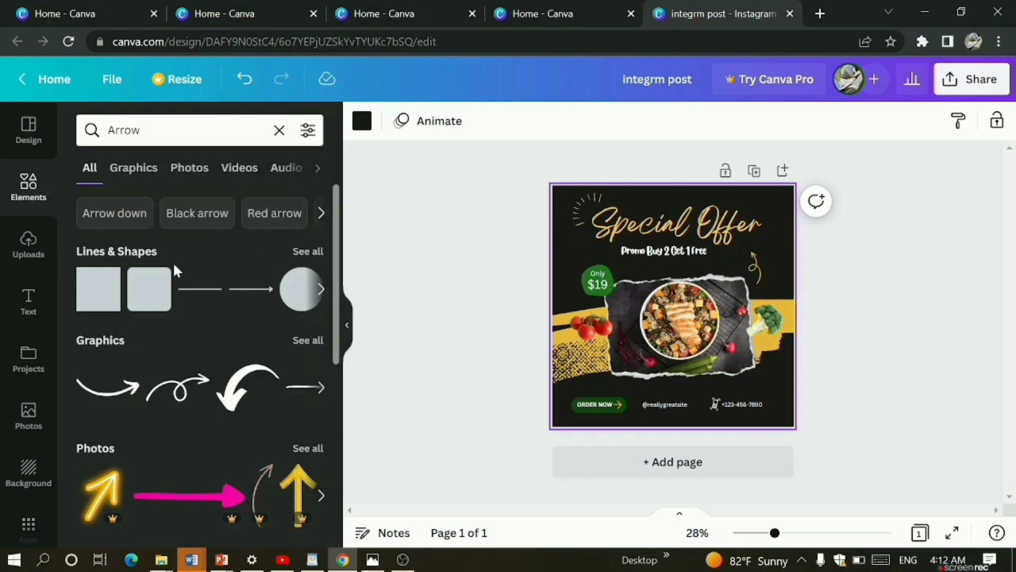
pyautogui.click(709, 470)
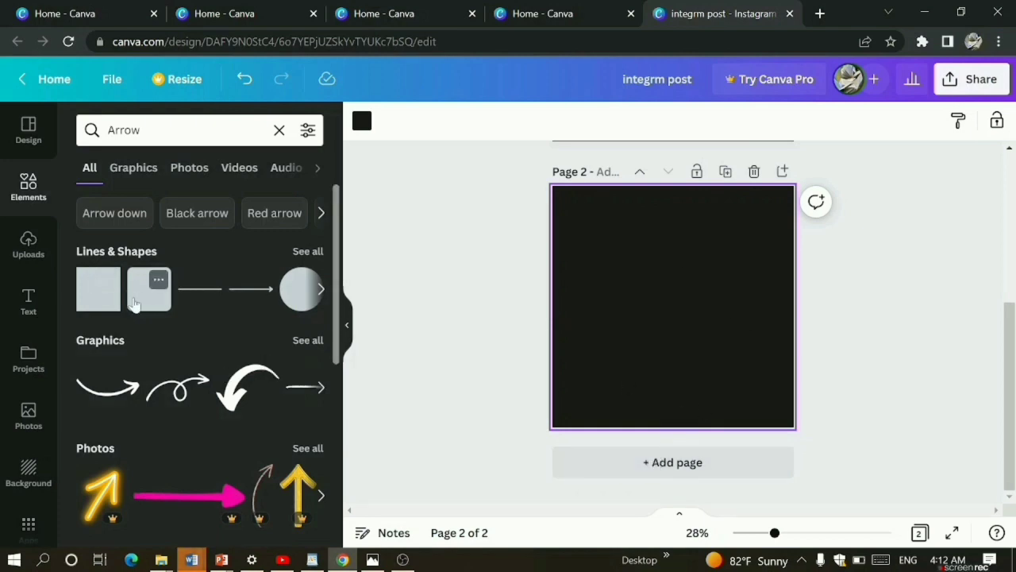
# Look through the "Arrow down" elements and clear the element search
pyautogui.click(123, 214)
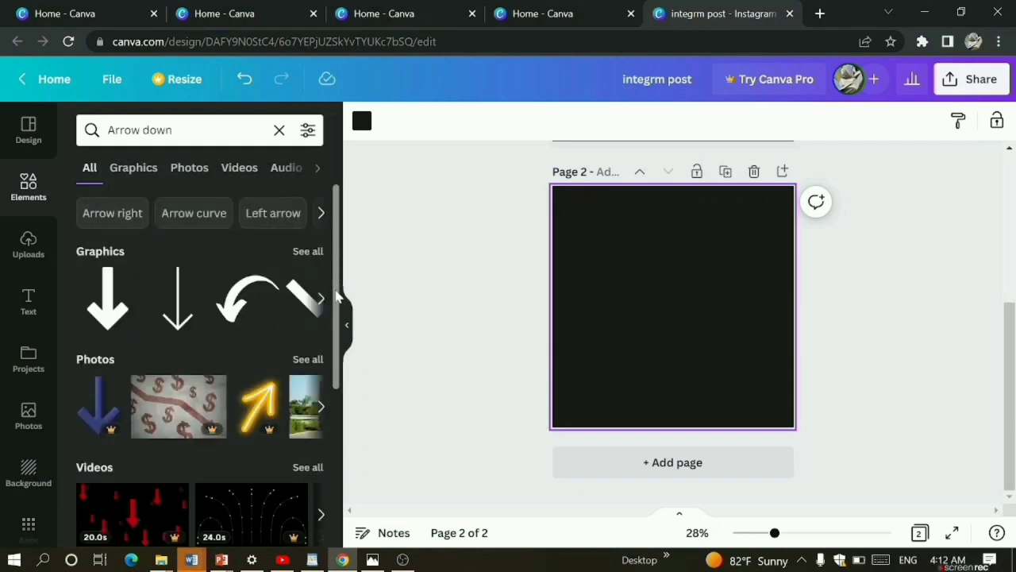
pyautogui.moveTo(334, 295); pyautogui.dragTo(336, 213)
pyautogui.click(279, 132)
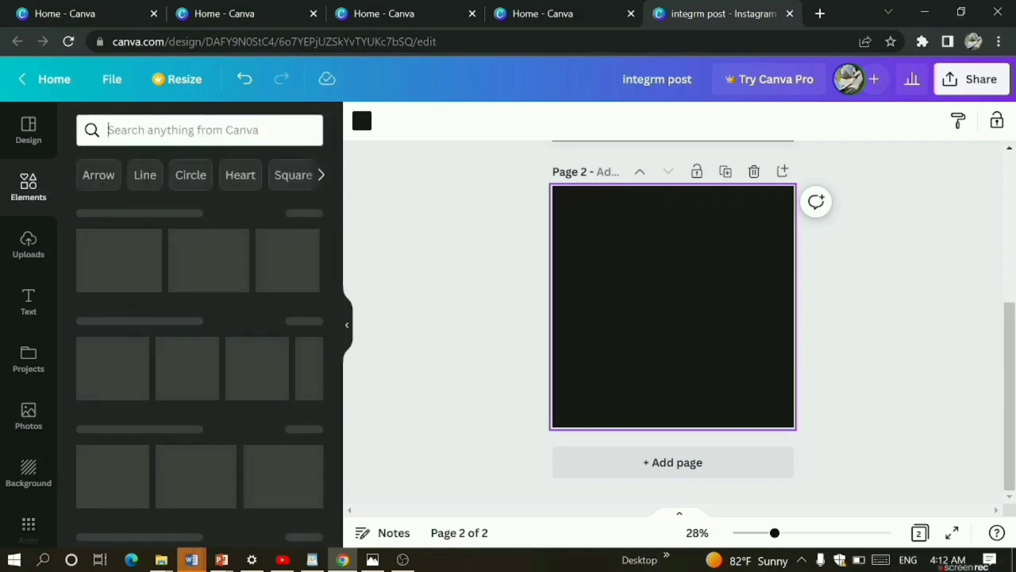
# Browse the suggested element categories through to the last one and view the "Clock" elements
pyautogui.click(320, 177)
pyautogui.click(320, 176)
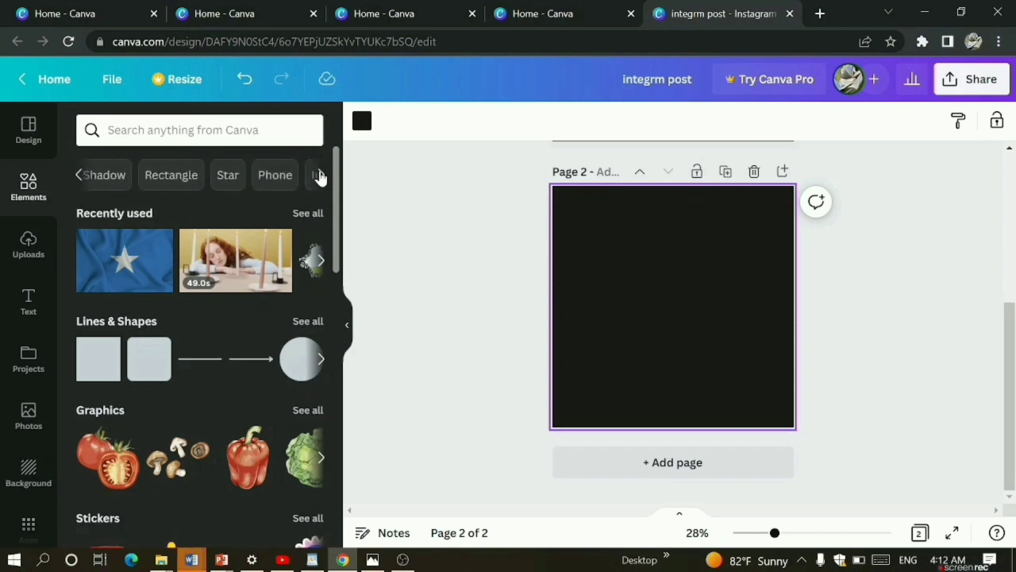
pyautogui.click(320, 176)
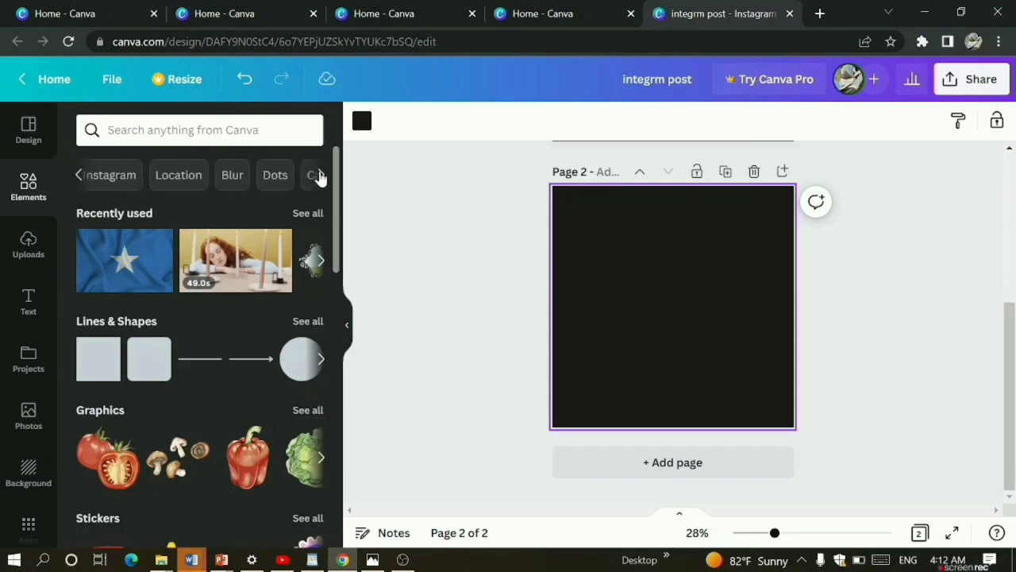
pyautogui.click(320, 176)
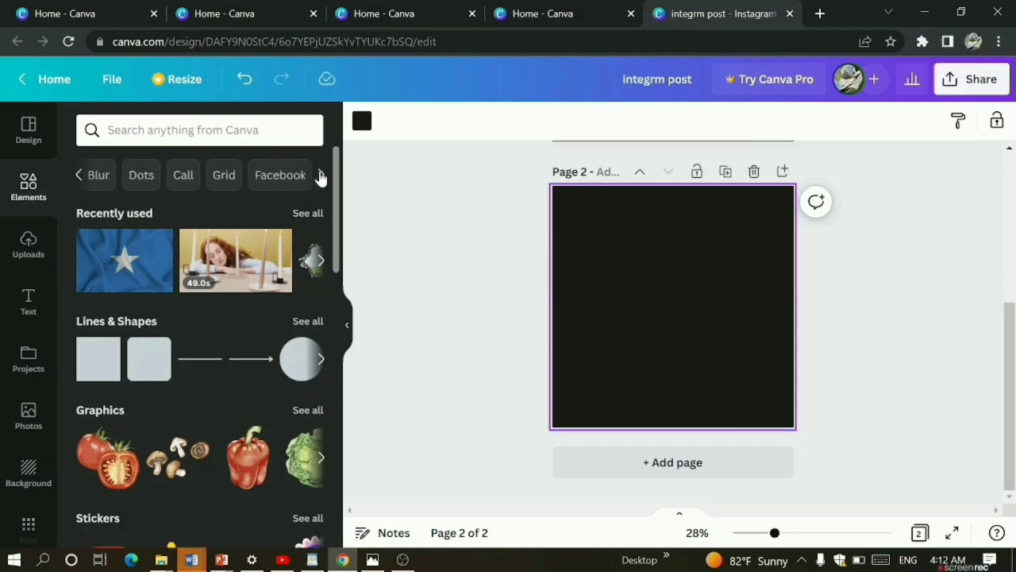
pyautogui.click(320, 176)
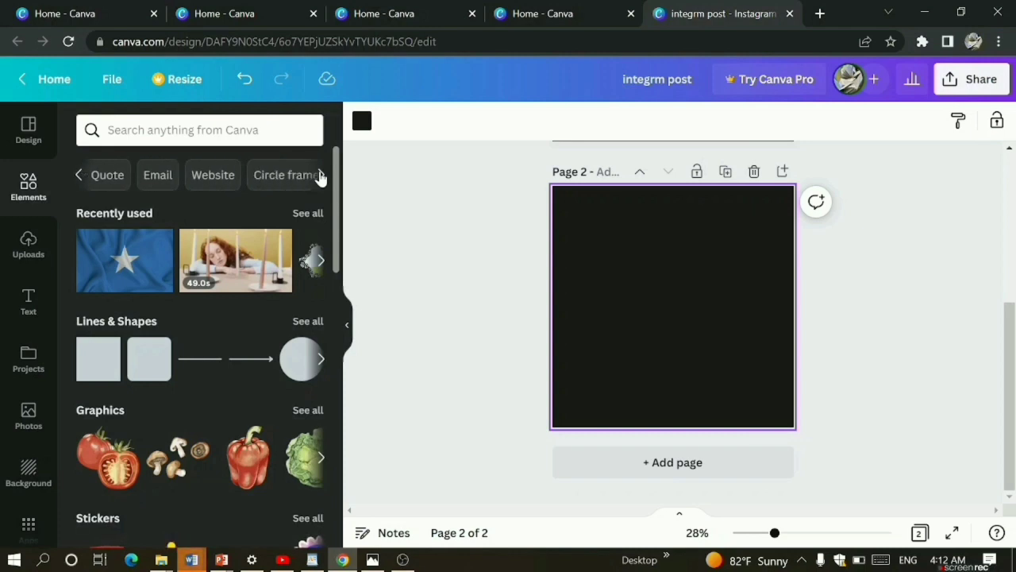
pyautogui.click(319, 176)
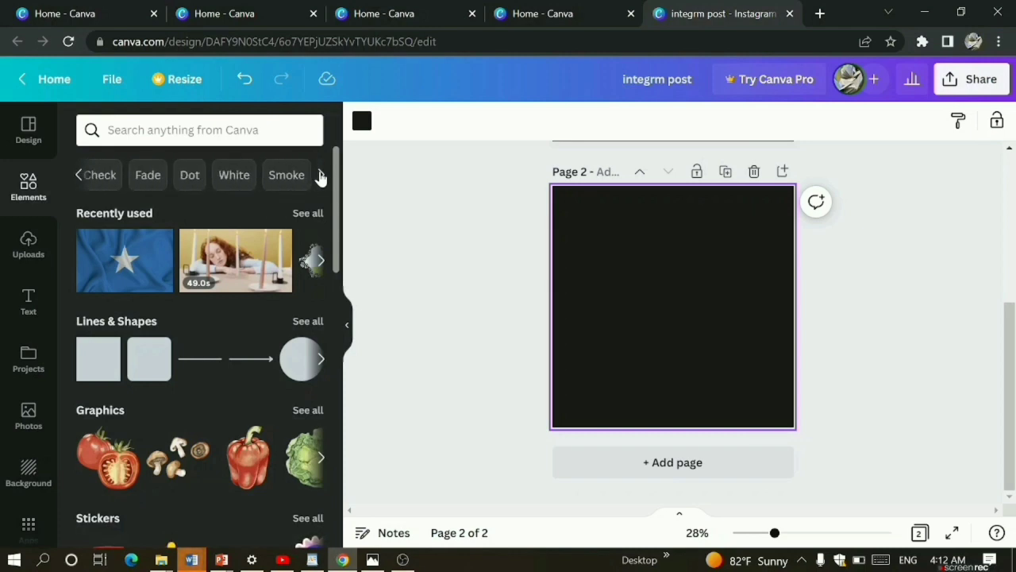
pyautogui.click(320, 176)
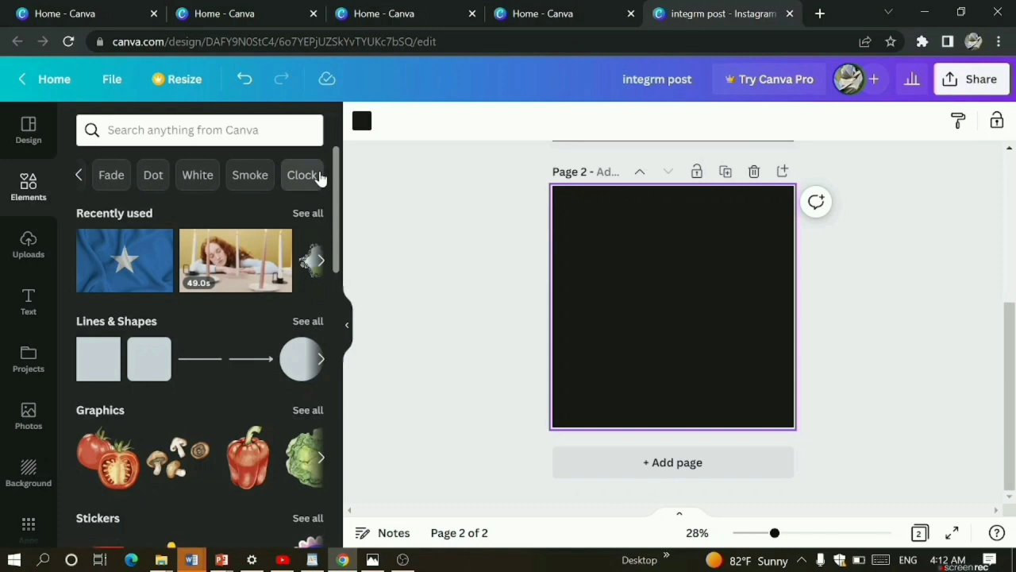
pyautogui.click(317, 175)
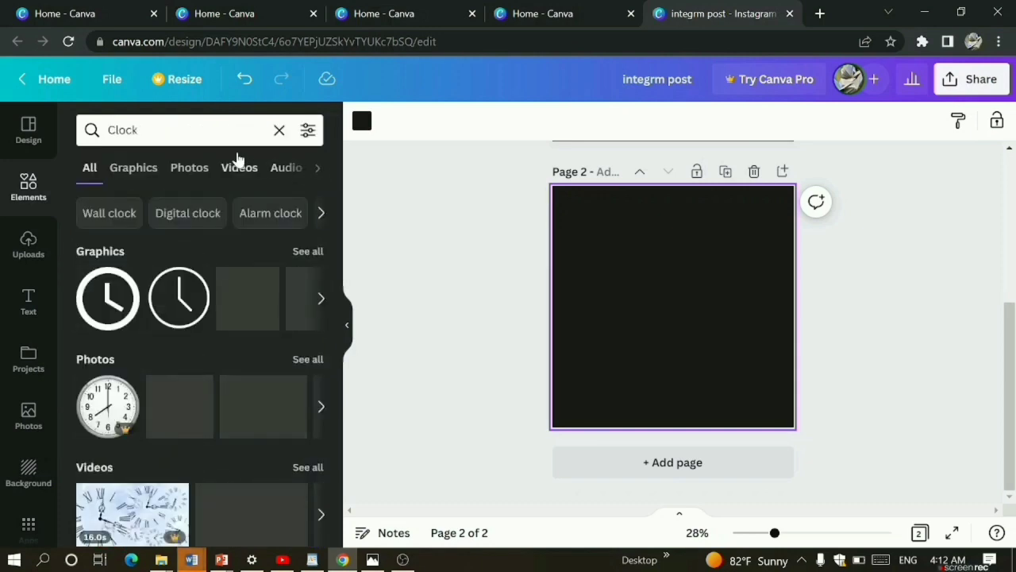
# Replace the element search term with the recent search "frames"
pyautogui.click(139, 130)
pyautogui.press('BackSpace')
pyautogui.press('BackSpace')
pyautogui.press('BackSpace')
pyautogui.press('BackSpace')
pyautogui.press('BackSpace')
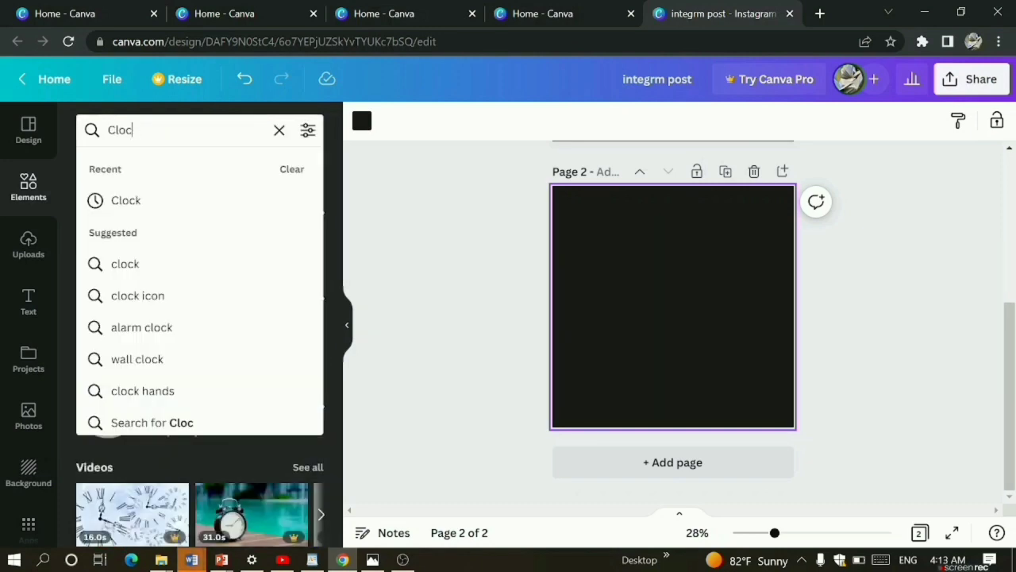
pyautogui.write('fram')
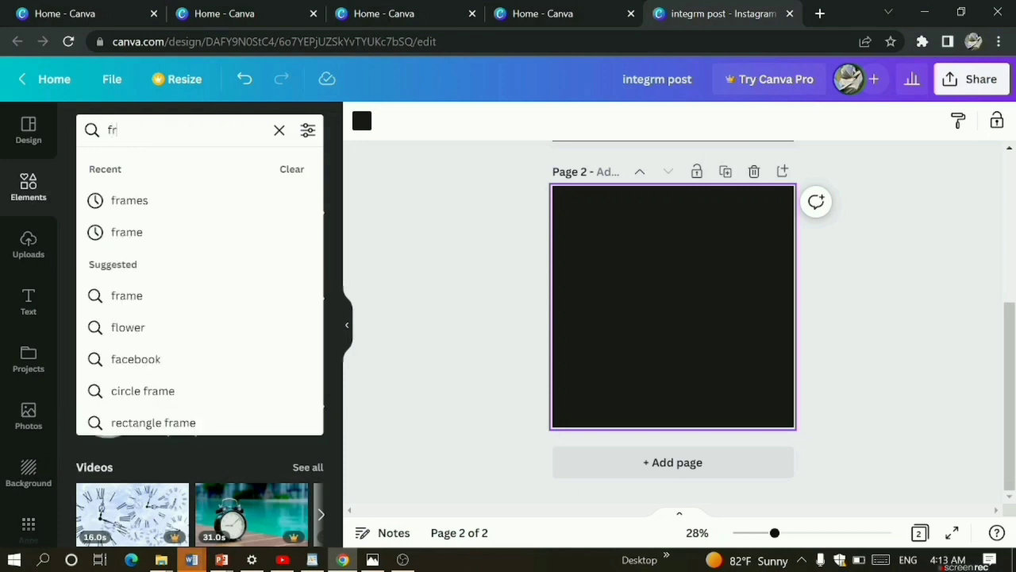
pyautogui.click(148, 205)
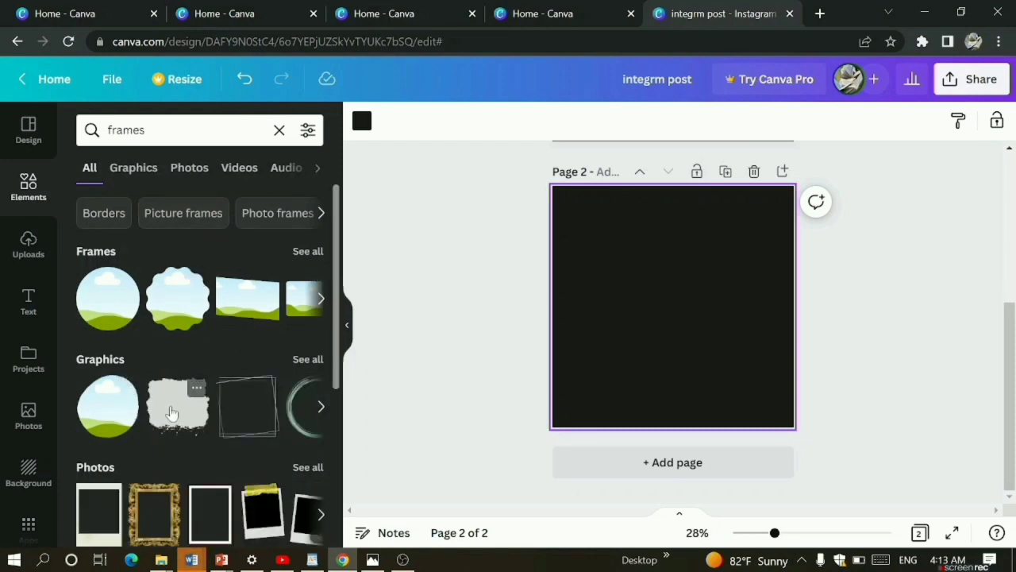
# Place and enlarge the light grey rough-edged graphic on page 2, and open the photo library
pyautogui.click(171, 412)
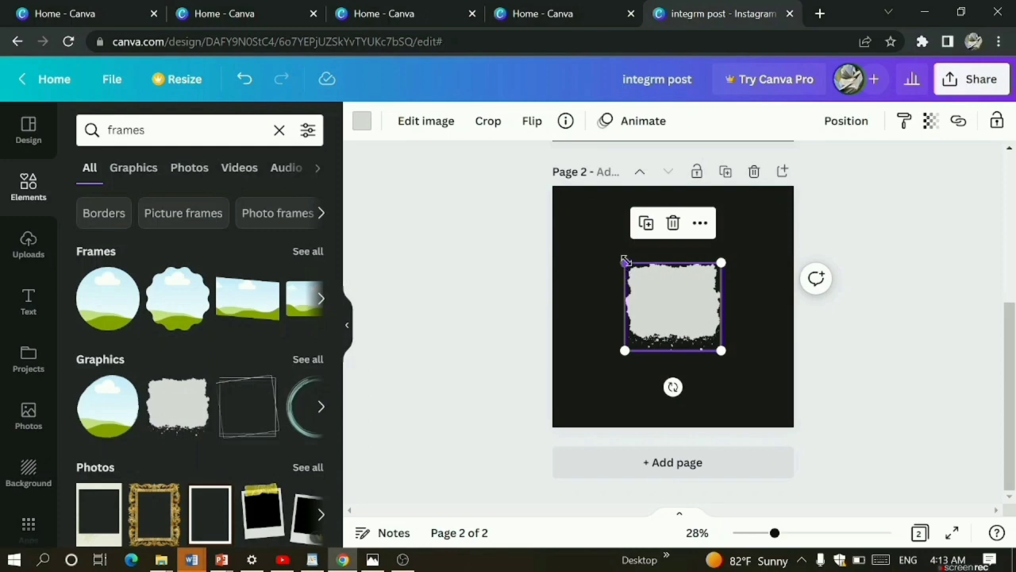
pyautogui.moveTo(625, 262); pyautogui.dragTo(577, 219)
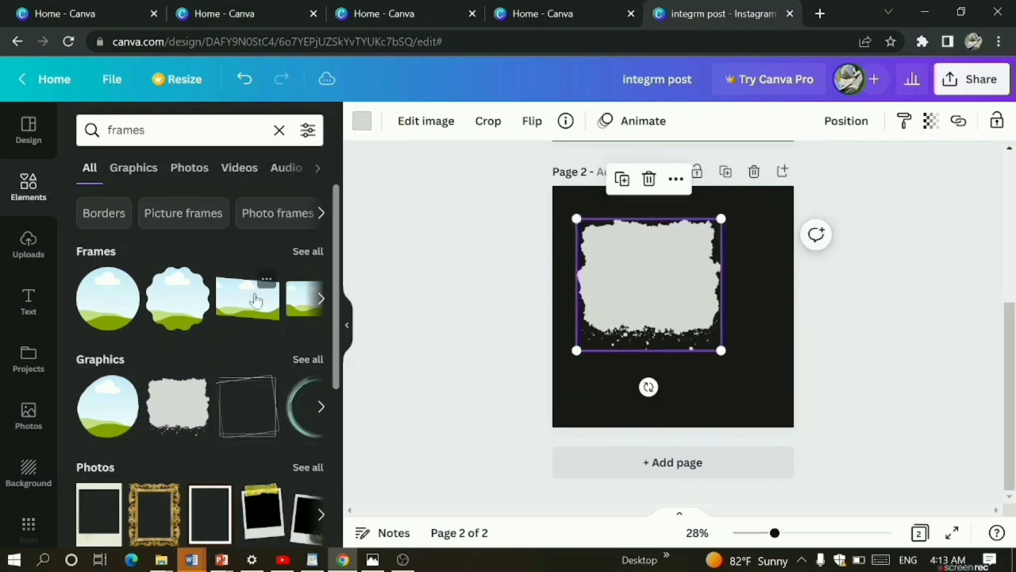
pyautogui.click(29, 426)
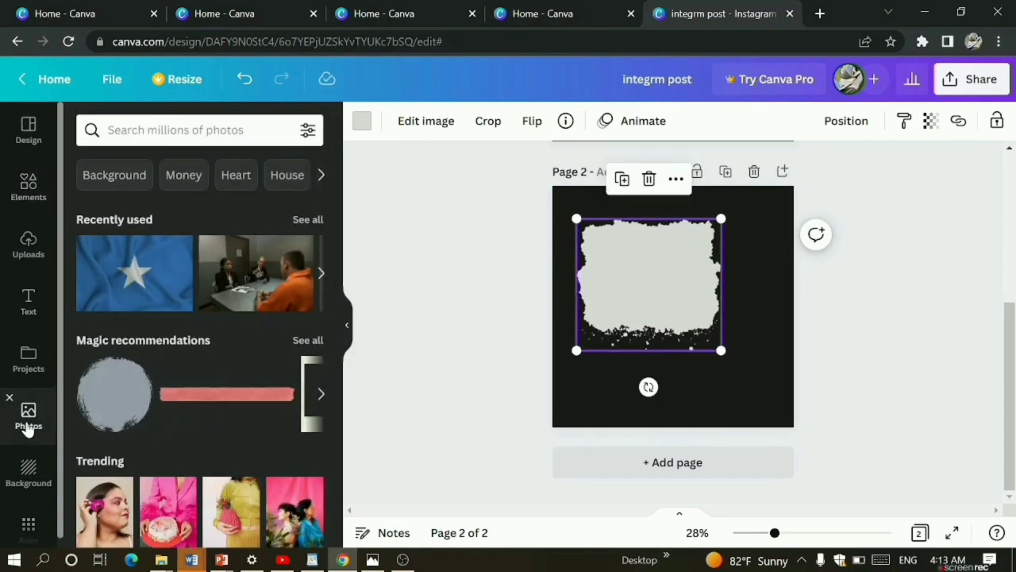
# Try to fill the rough-edged grey graphic on page 2 with the recently used blue star flag photo
pyautogui.click(127, 302)
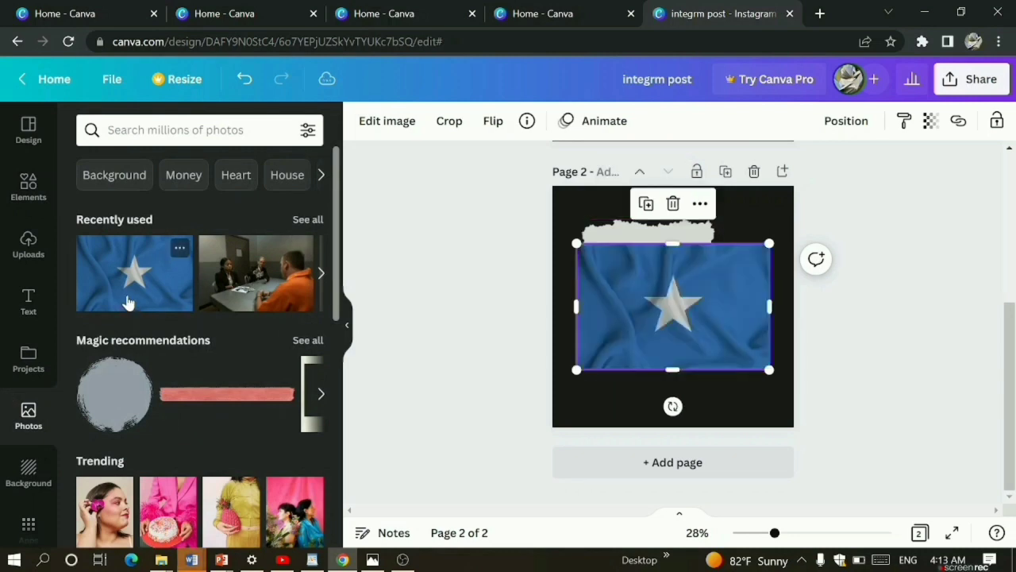
pyautogui.click(672, 205)
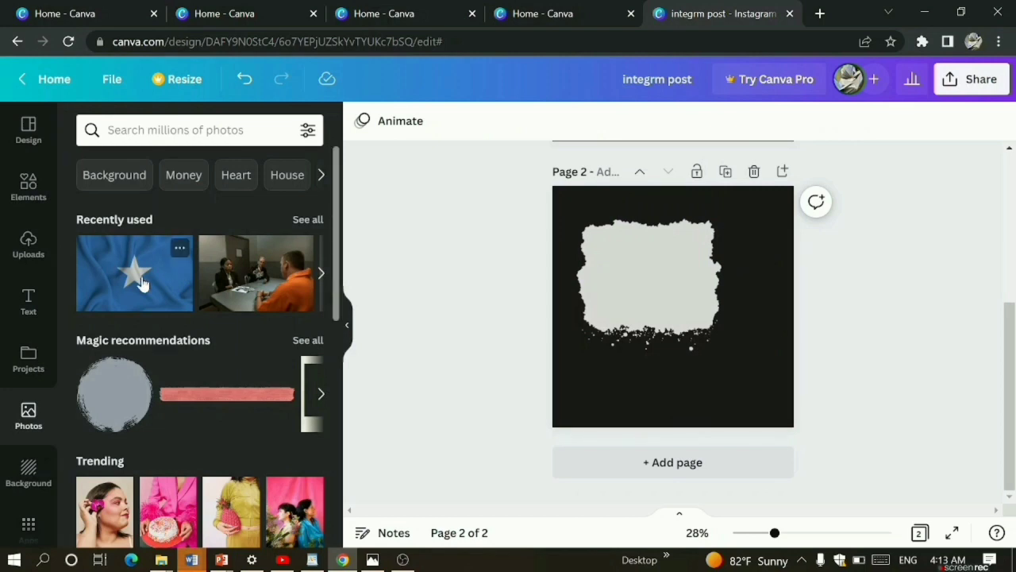
pyautogui.moveTo(143, 285); pyautogui.dragTo(553, 297)
pyautogui.moveTo(149, 278); pyautogui.dragTo(632, 256)
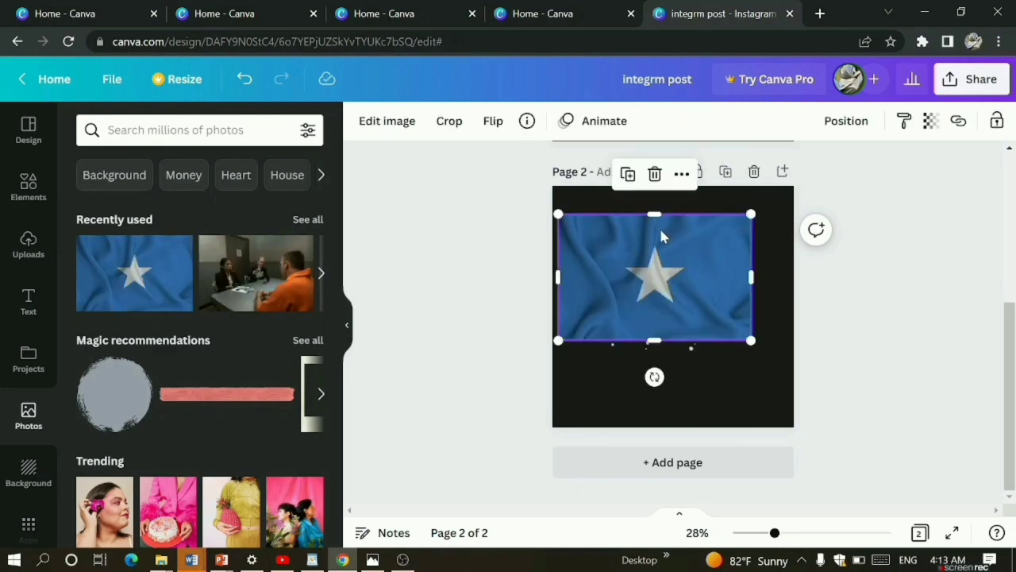
pyautogui.moveTo(679, 275)
pyautogui.mouseDown()
pyautogui.moveTo(558, 267)
pyautogui.moveTo(671, 286)
pyautogui.mouseUp()
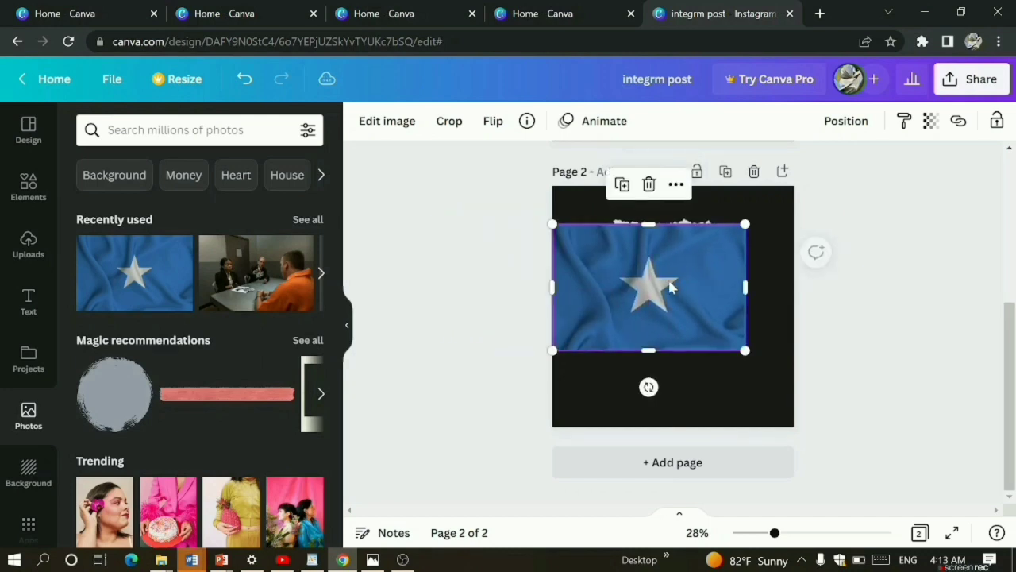
# Send the flag photo one layer backward behind the rough-edged graphic and delete the photo
pyautogui.rightClick(668, 235)
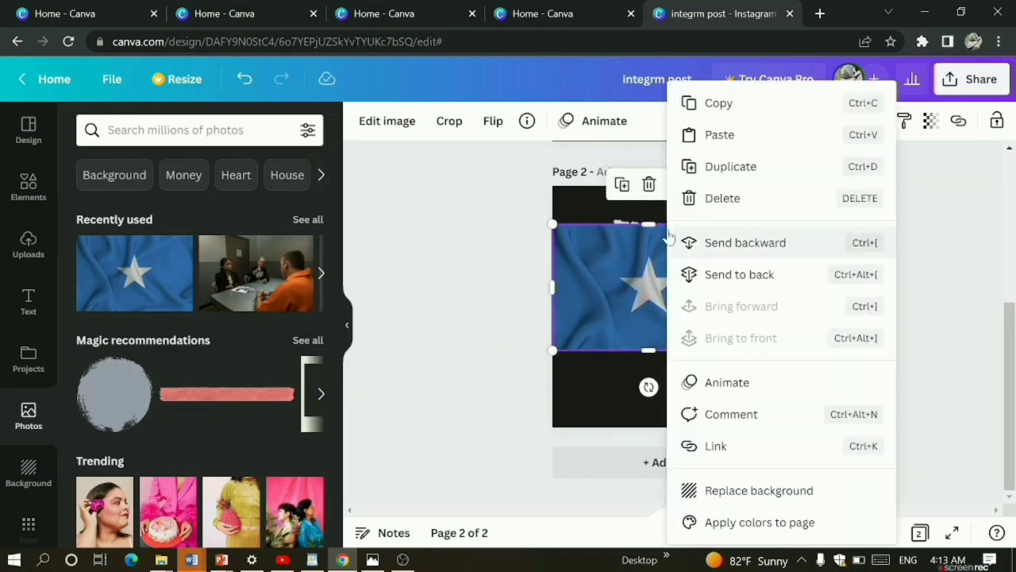
pyautogui.click(726, 242)
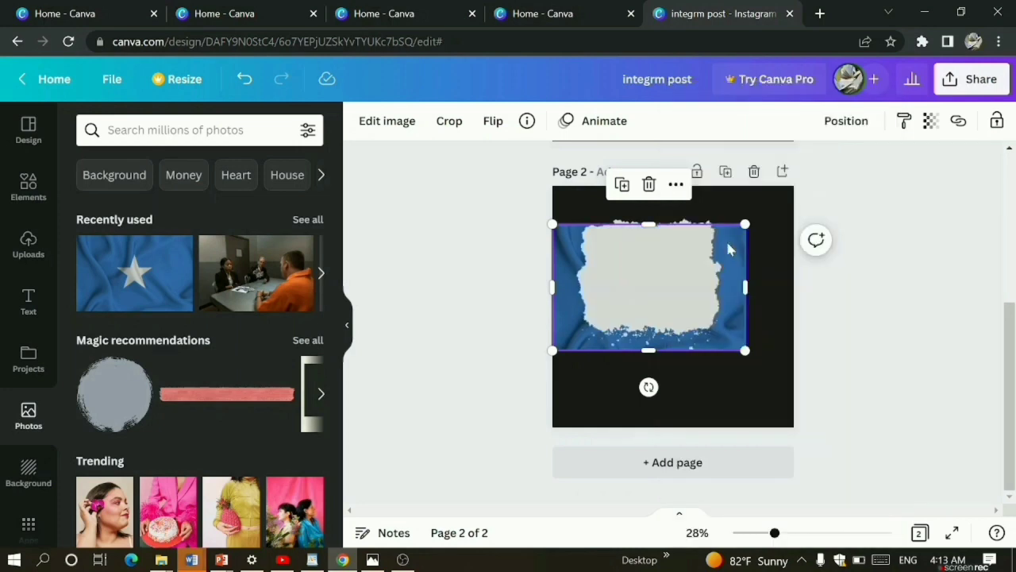
pyautogui.click(649, 185)
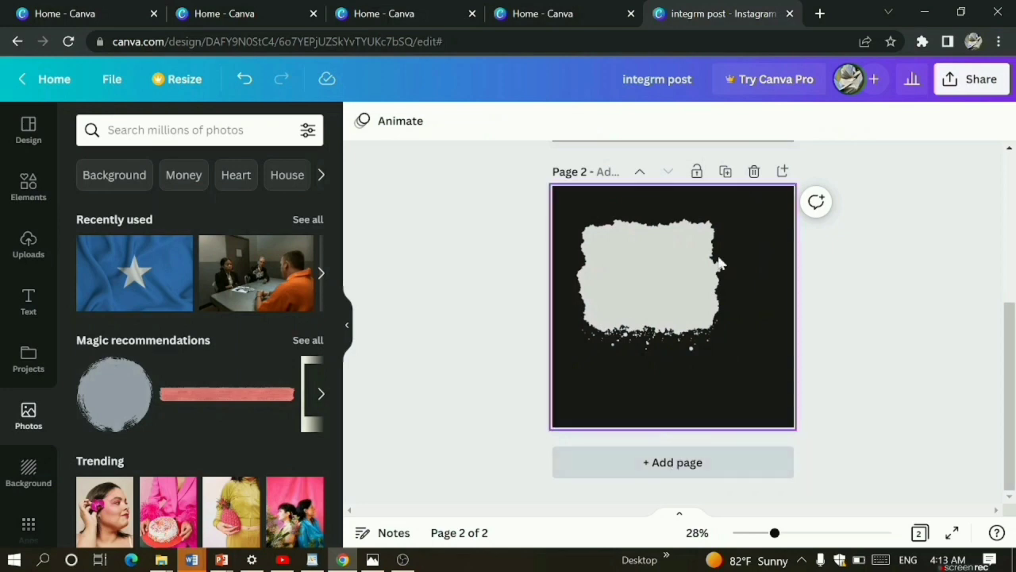
# Replace page 2 with a new blank page and apply the dark grey gradient background after trying the light grey-white one
pyautogui.click(755, 171)
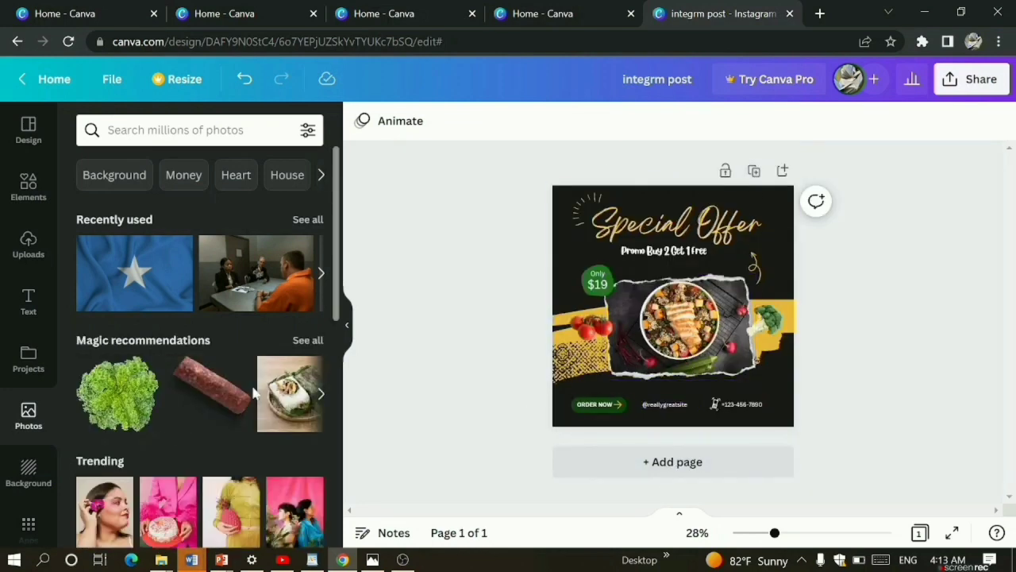
pyautogui.click(658, 462)
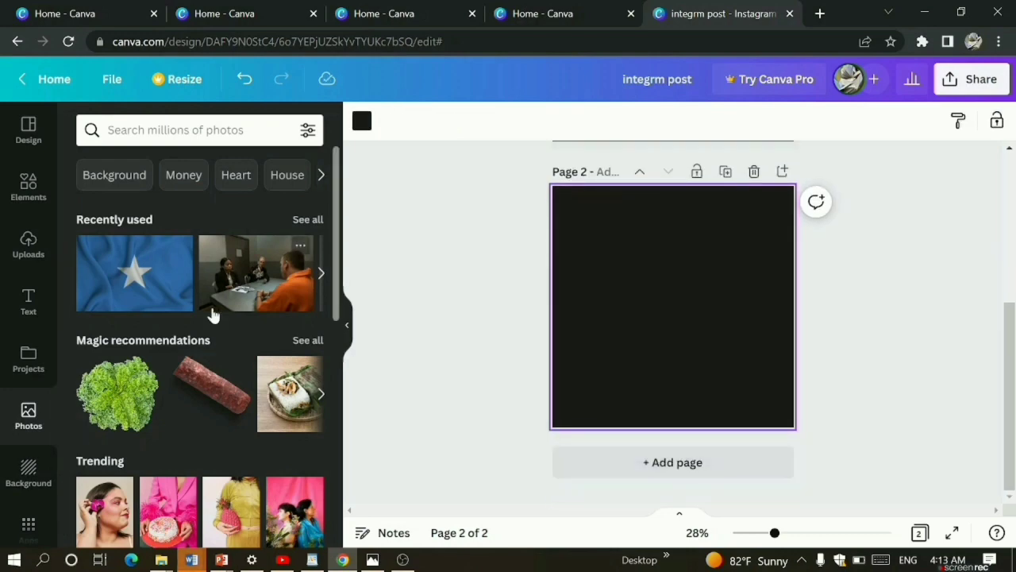
pyautogui.click(26, 479)
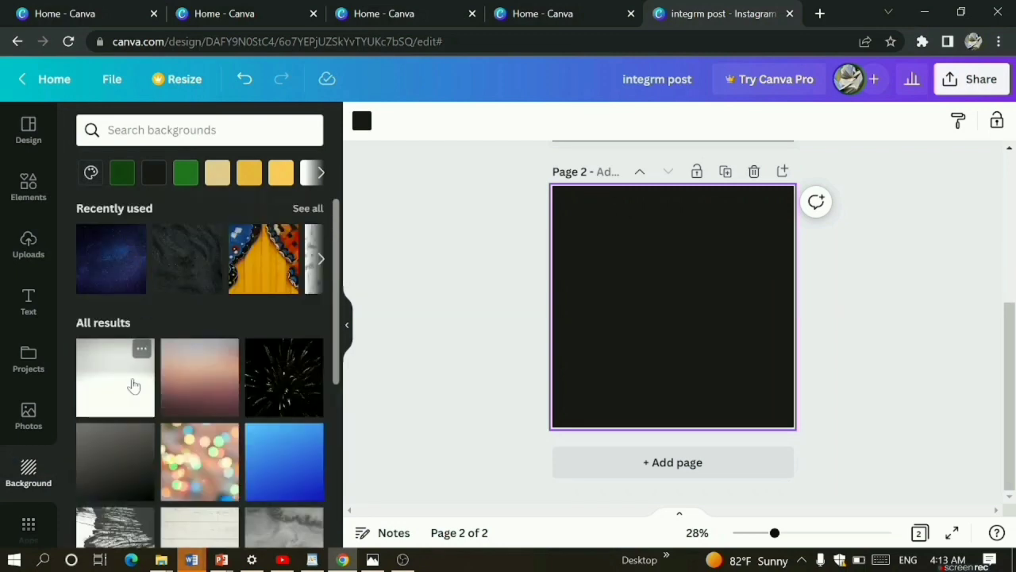
pyautogui.click(133, 386)
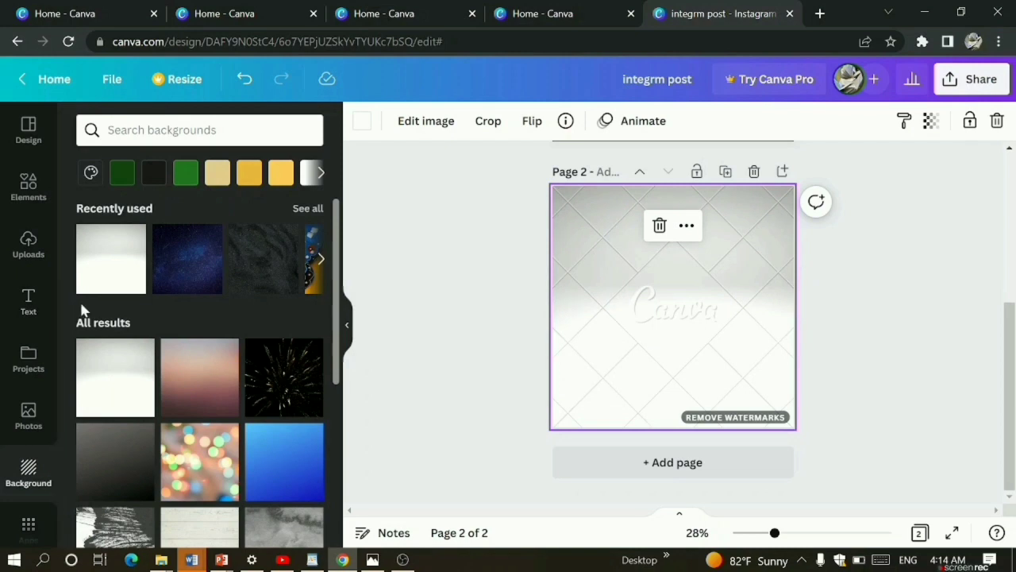
pyautogui.click(124, 468)
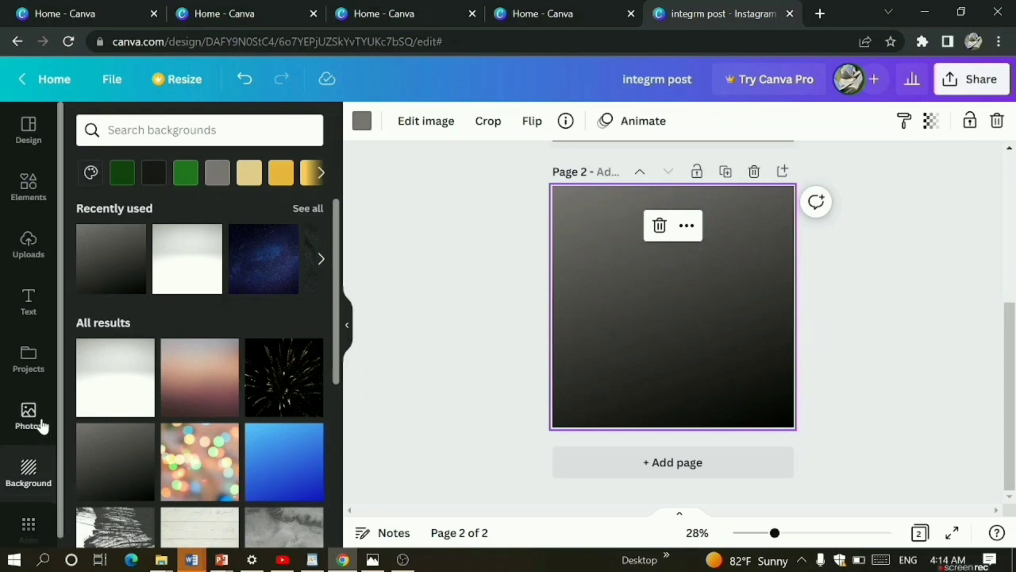
# Add the scalloped circle frame filled with the blue star flag photo and move it to page 2's upper-right corner
pyautogui.click(34, 197)
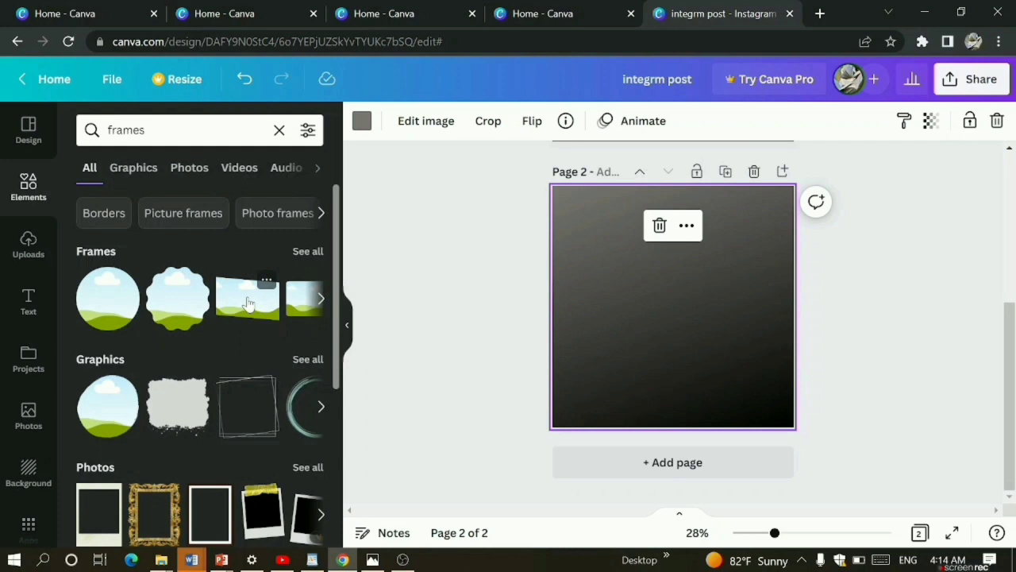
pyautogui.click(178, 298)
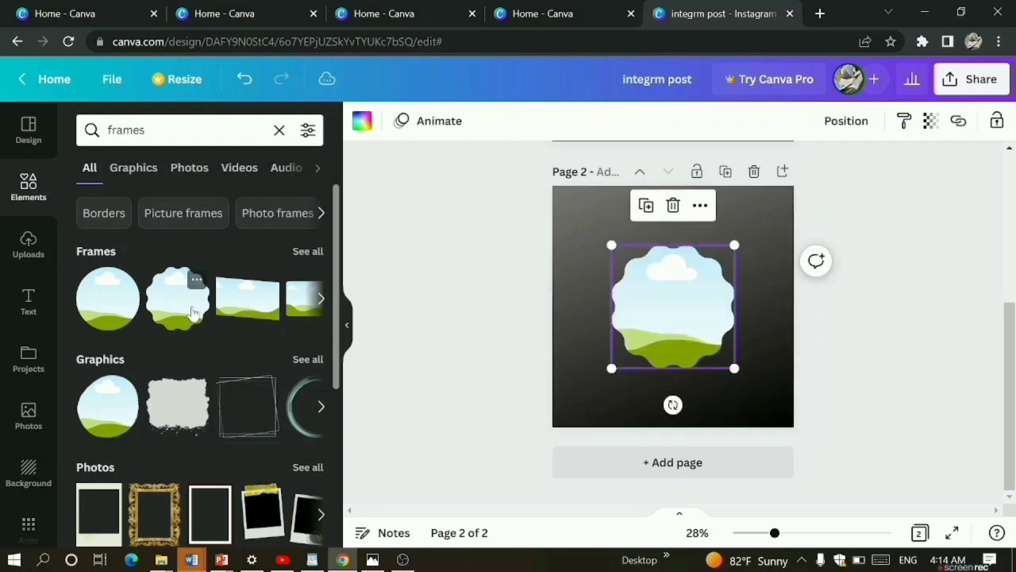
pyautogui.click(28, 416)
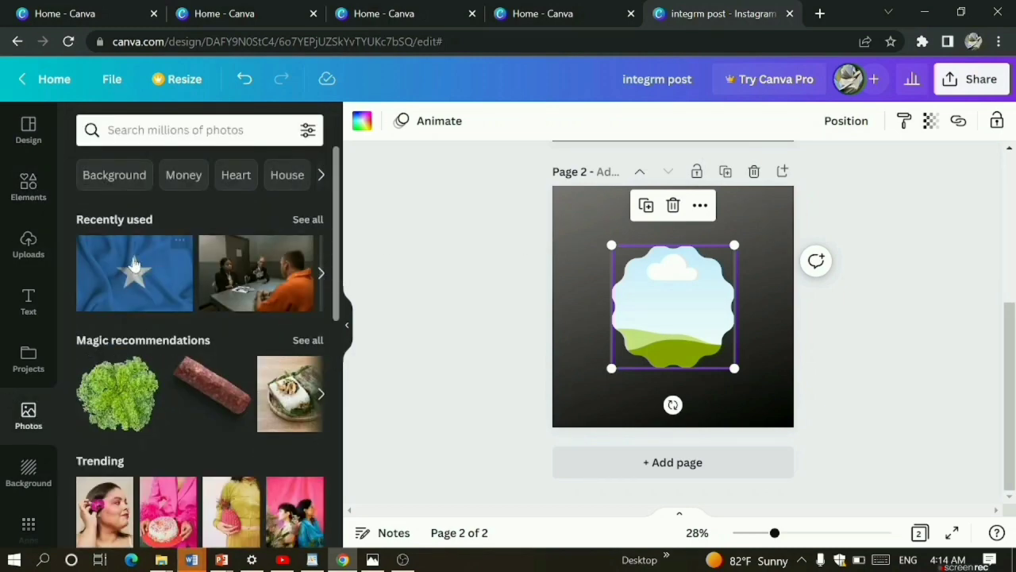
pyautogui.moveTo(133, 268); pyautogui.dragTo(699, 294)
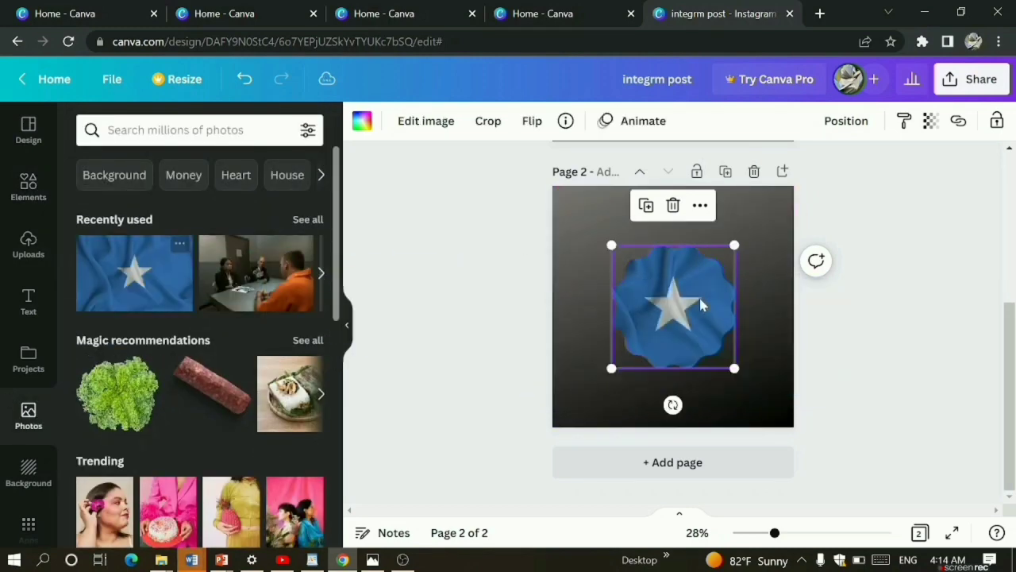
pyautogui.click(568, 309)
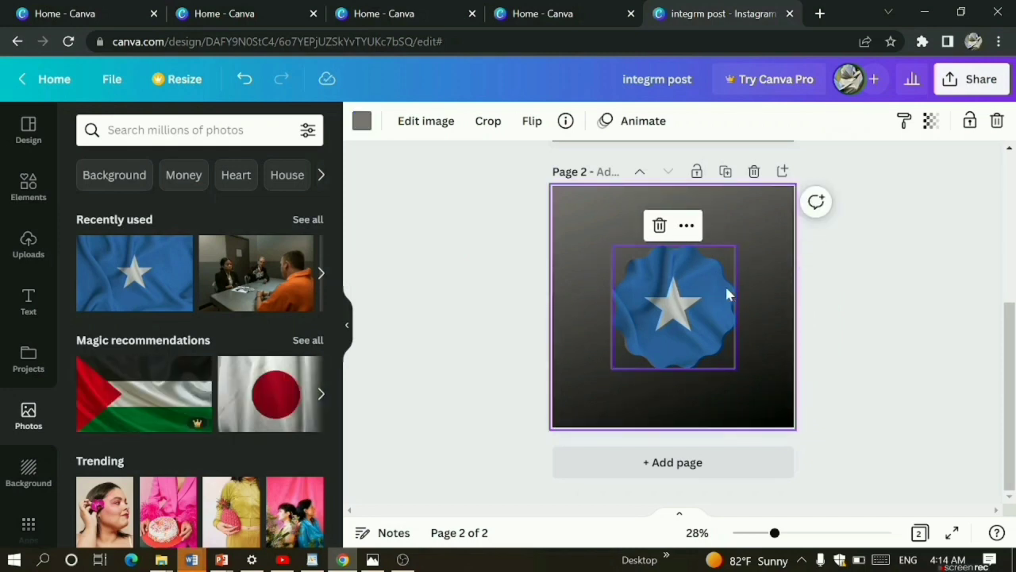
pyautogui.moveTo(696, 310); pyautogui.dragTo(739, 259)
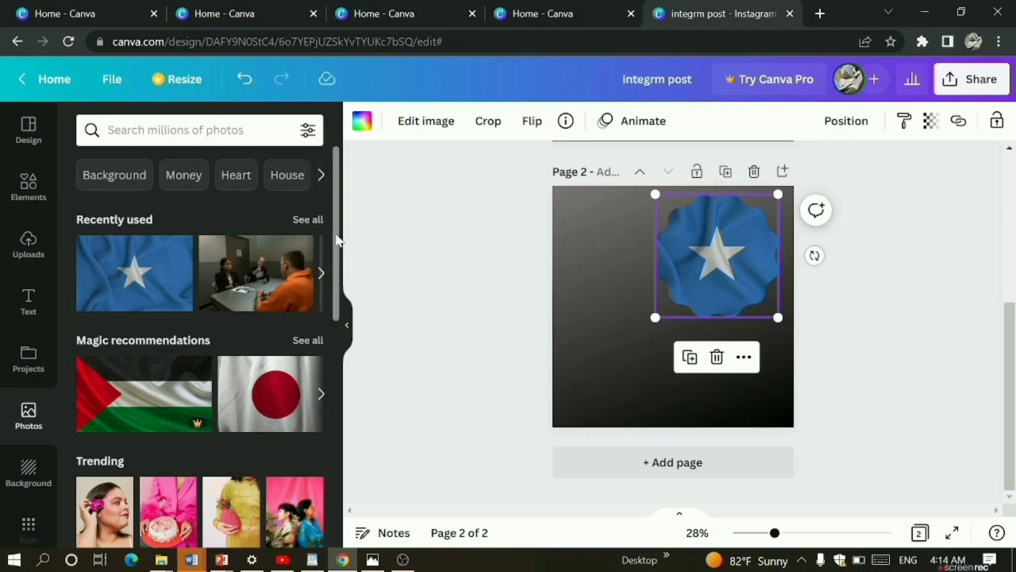
# Add the desktop monitor frame from the full list of frames to page 2 and shift it left of the page's centre
pyautogui.moveTo(336, 240); pyautogui.dragTo(327, 208)
pyautogui.click(27, 187)
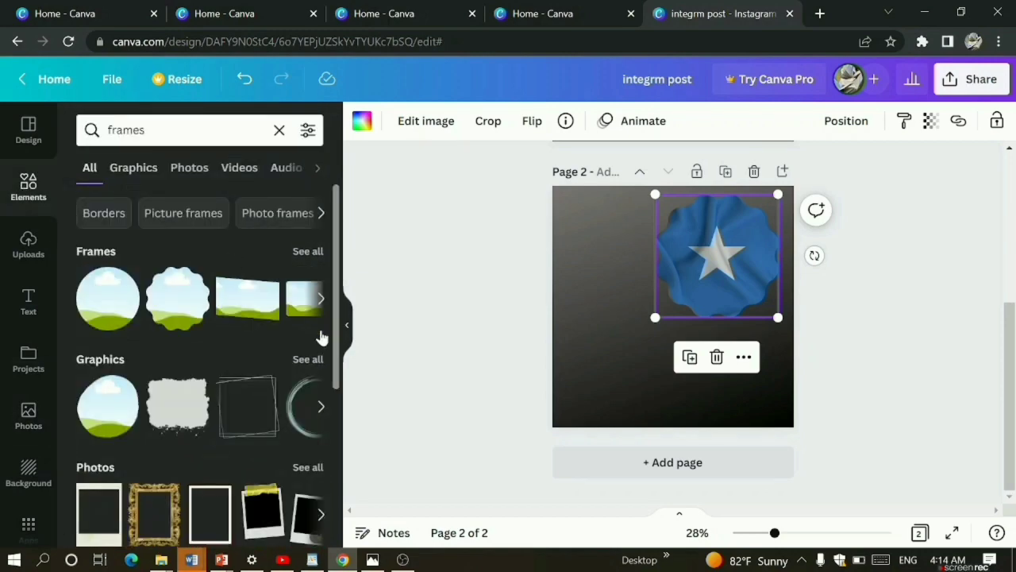
pyautogui.click(320, 301)
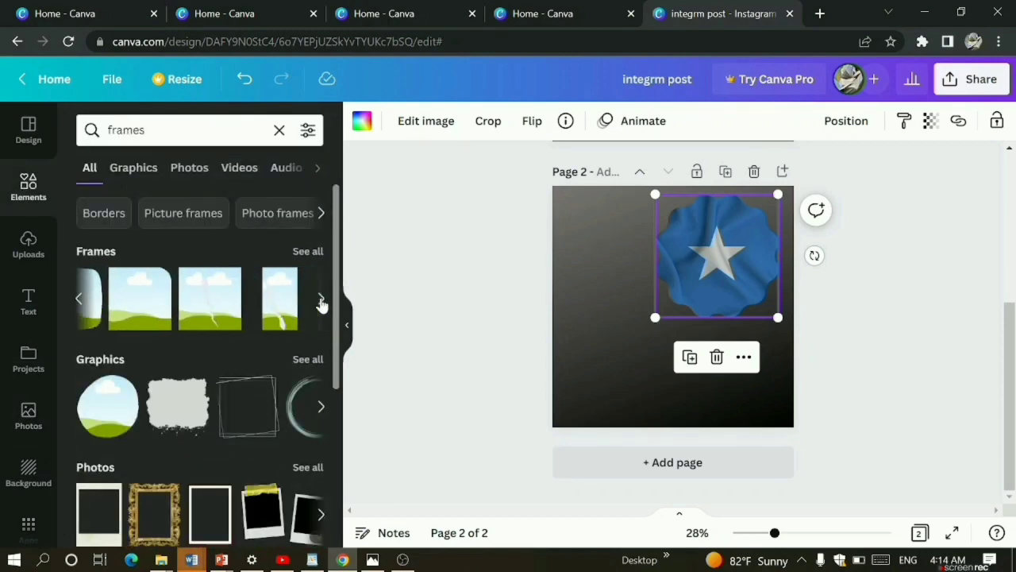
pyautogui.click(307, 253)
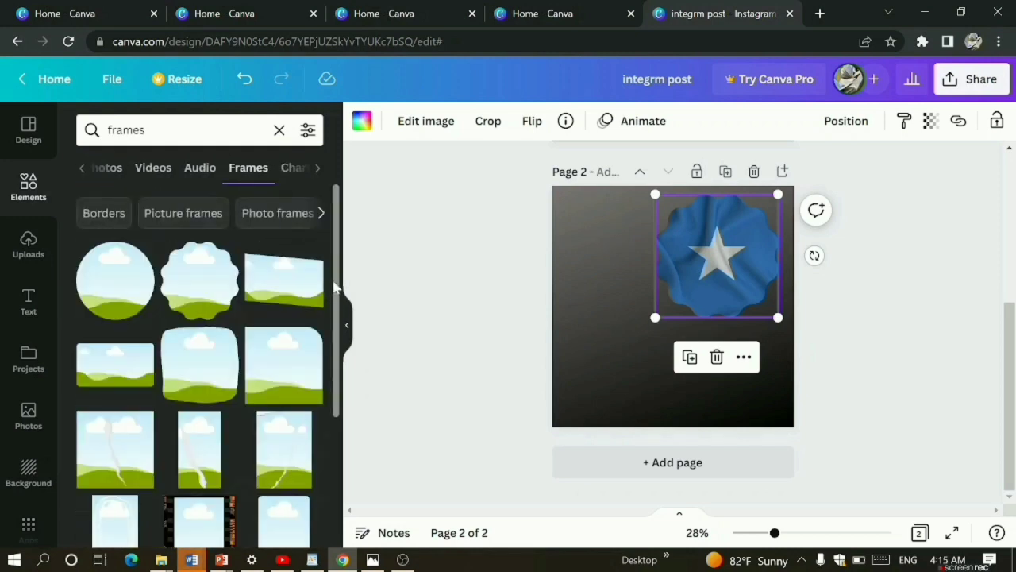
pyautogui.scroll(-3, 337, 318)
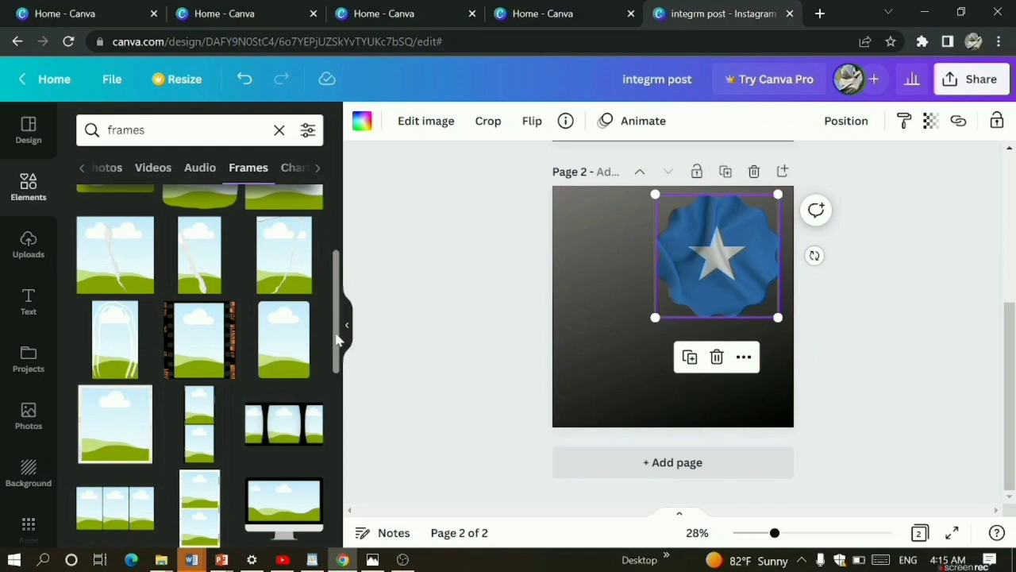
pyautogui.moveTo(337, 341); pyautogui.dragTo(336, 492)
pyautogui.scroll(1, 339, 481)
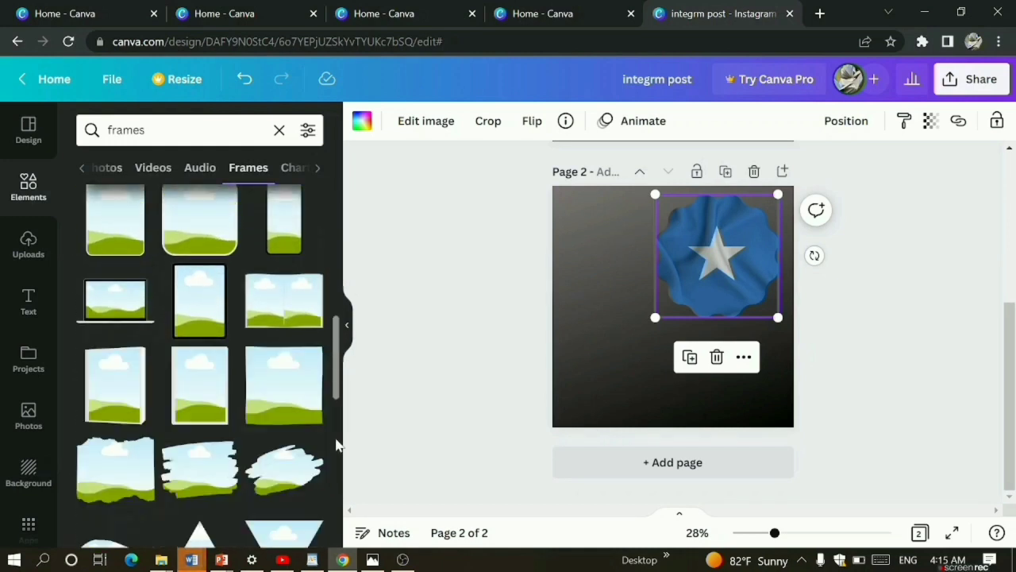
pyautogui.moveTo(334, 401); pyautogui.dragTo(339, 352)
pyautogui.click(283, 340)
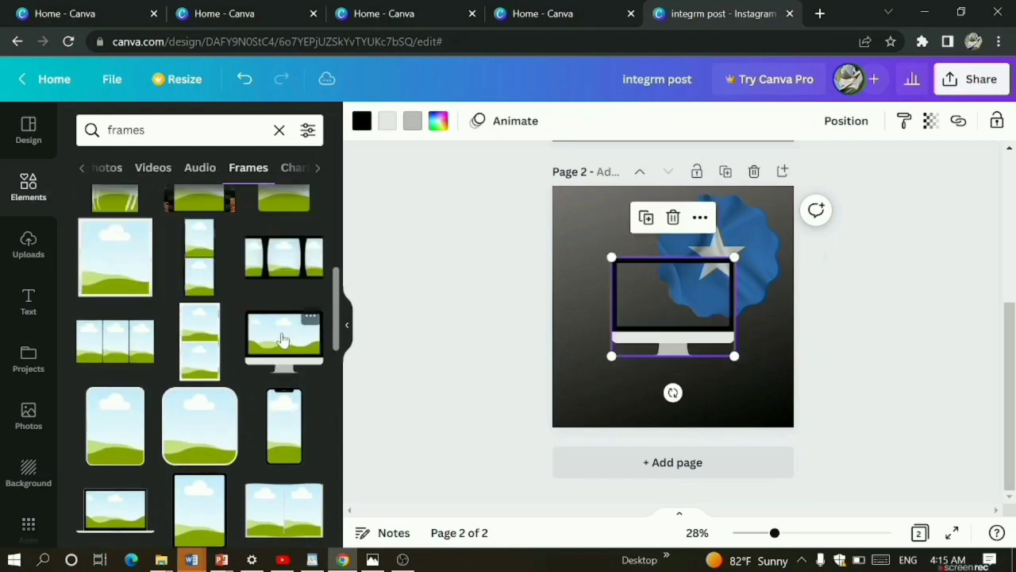
pyautogui.moveTo(669, 285); pyautogui.dragTo(634, 284)
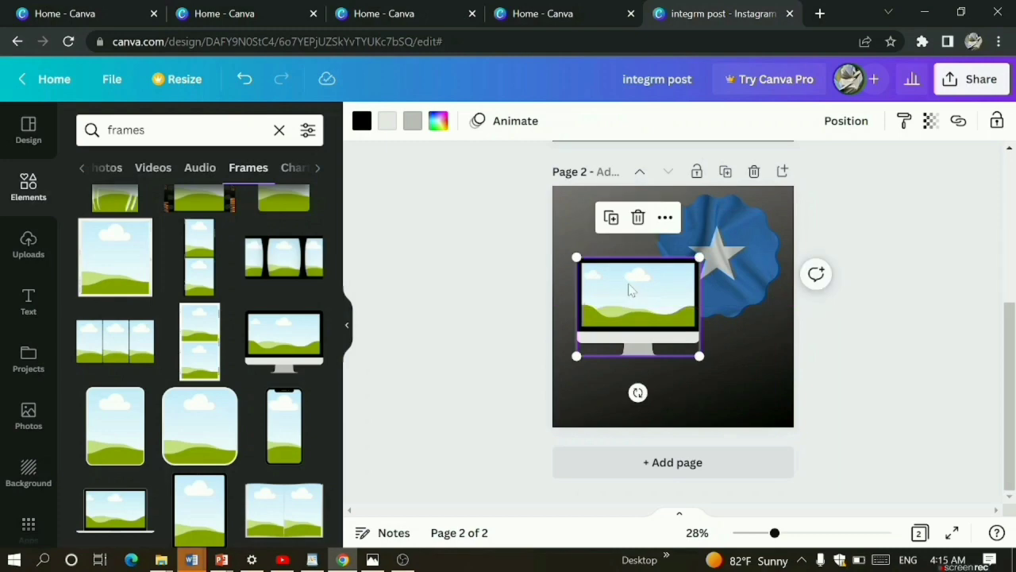
# Fill the monitor frame with the photo of three people at a table and move it slightly down and left
pyautogui.click(30, 429)
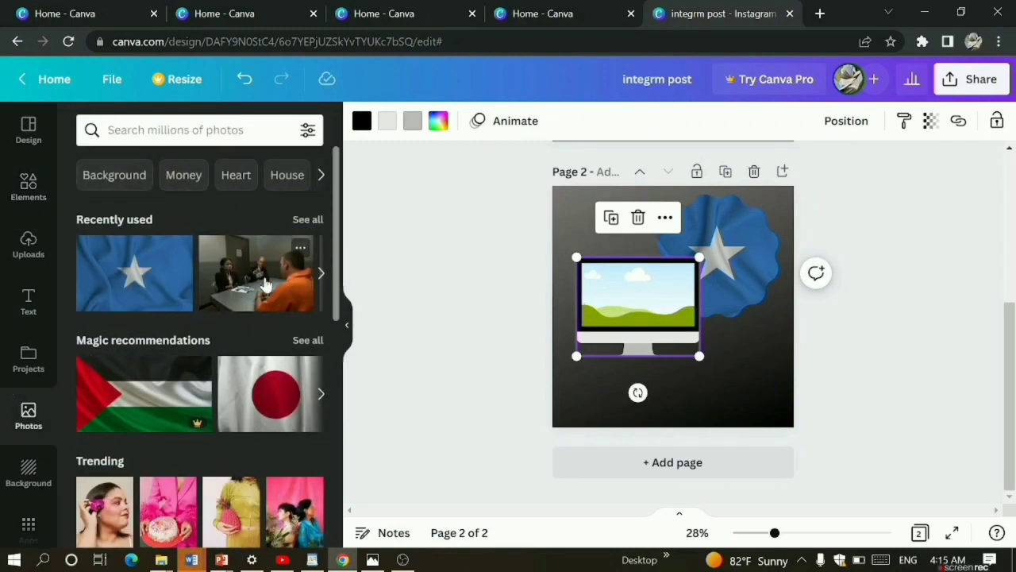
pyautogui.moveTo(266, 284); pyautogui.dragTo(635, 284)
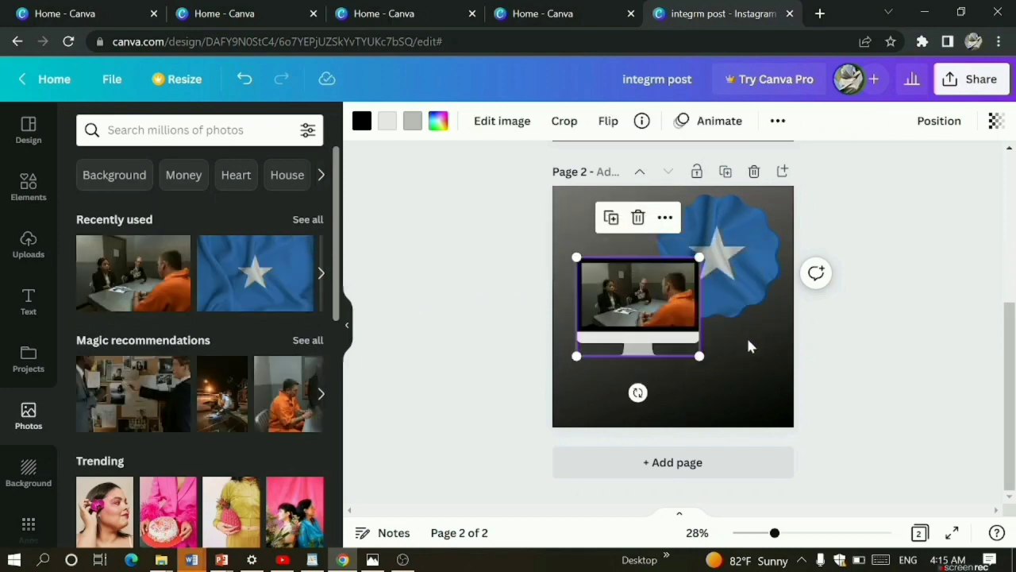
pyautogui.click(746, 372)
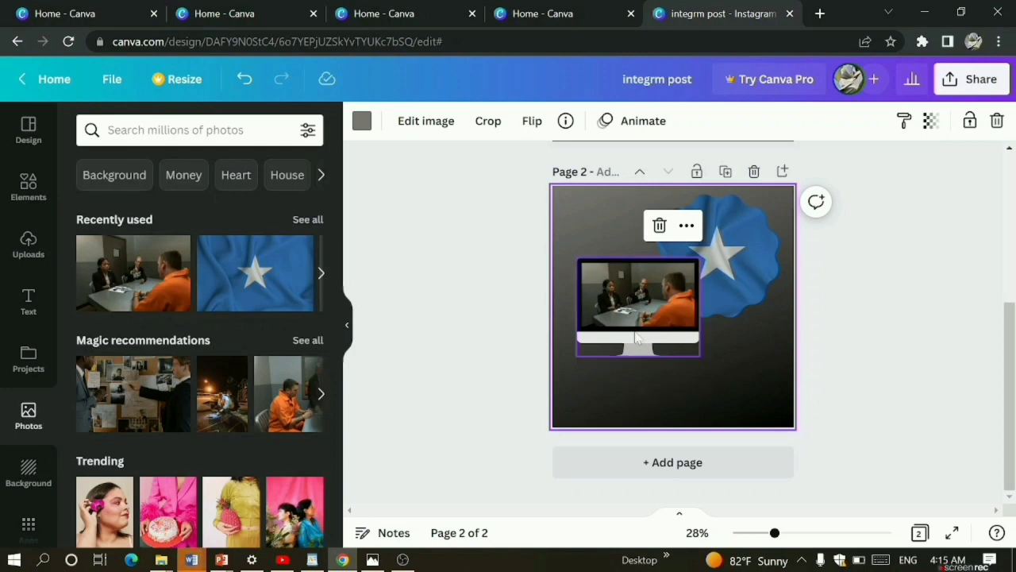
pyautogui.moveTo(638, 325); pyautogui.dragTo(628, 351)
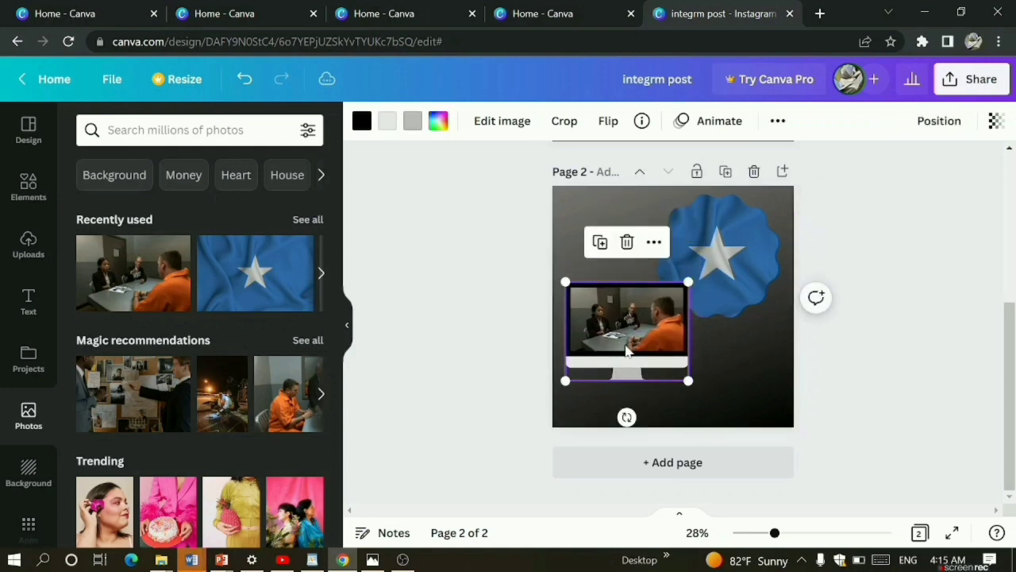
pyautogui.click(570, 248)
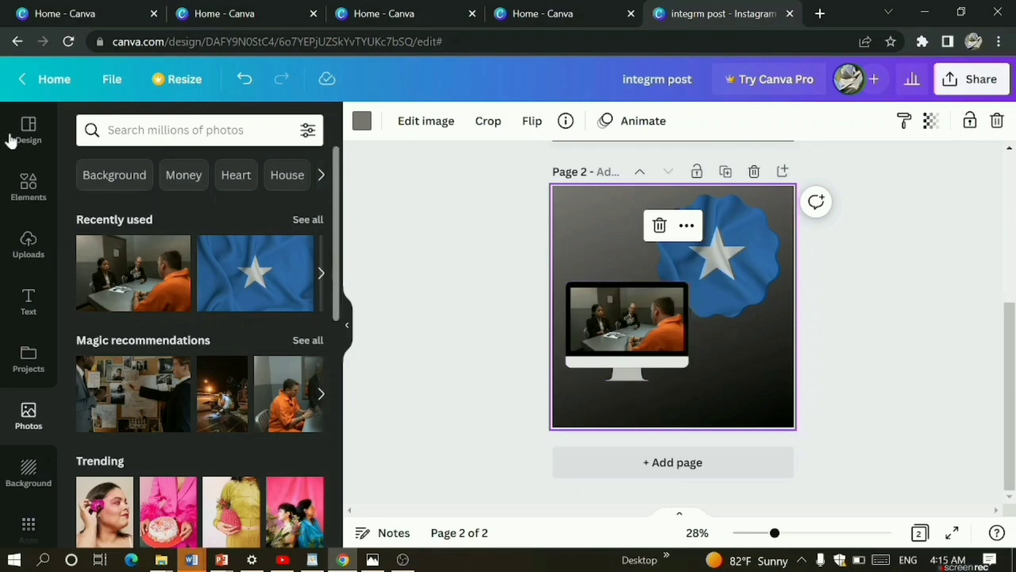
# Return to the "frames" element search and show its results across all element types
pyautogui.click(32, 196)
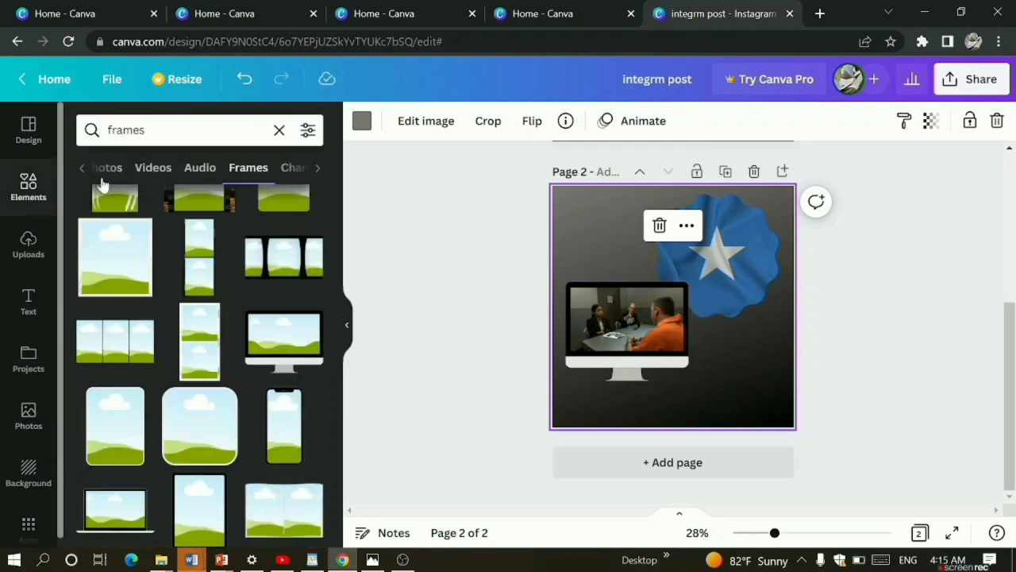
pyautogui.moveTo(338, 298); pyautogui.dragTo(327, 195)
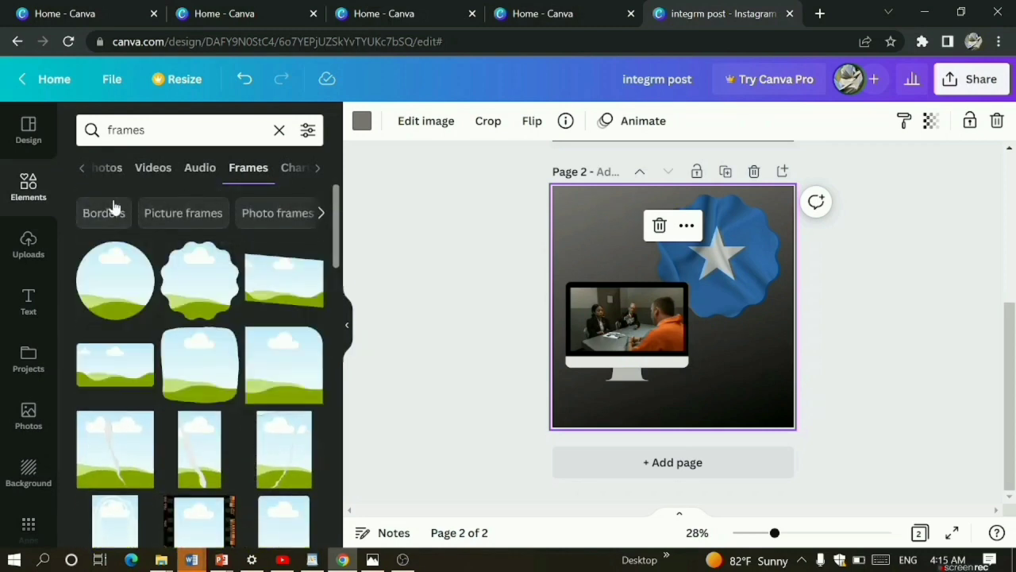
pyautogui.click(83, 169)
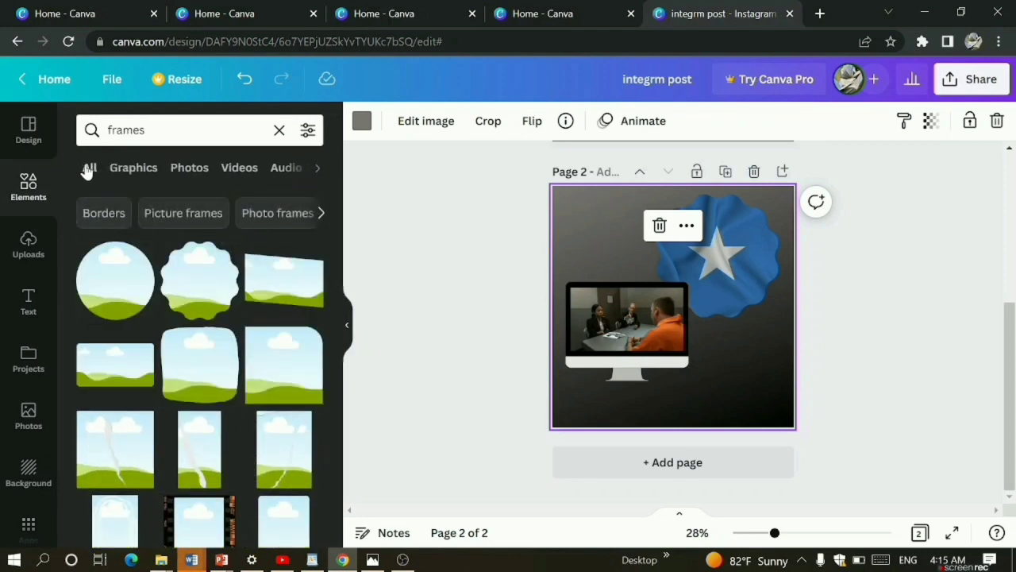
pyautogui.click(87, 170)
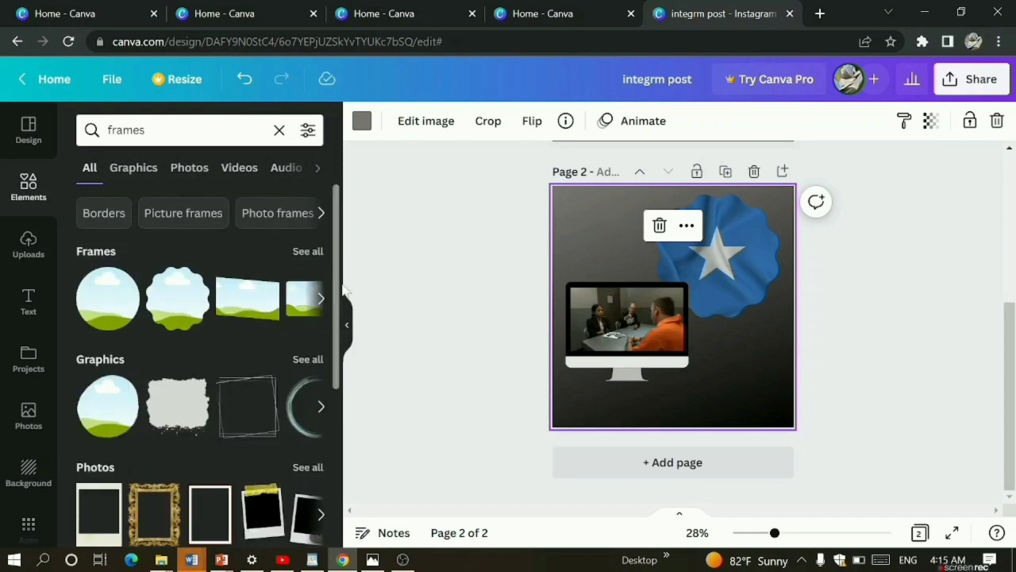
pyautogui.moveTo(336, 295); pyautogui.dragTo(340, 254)
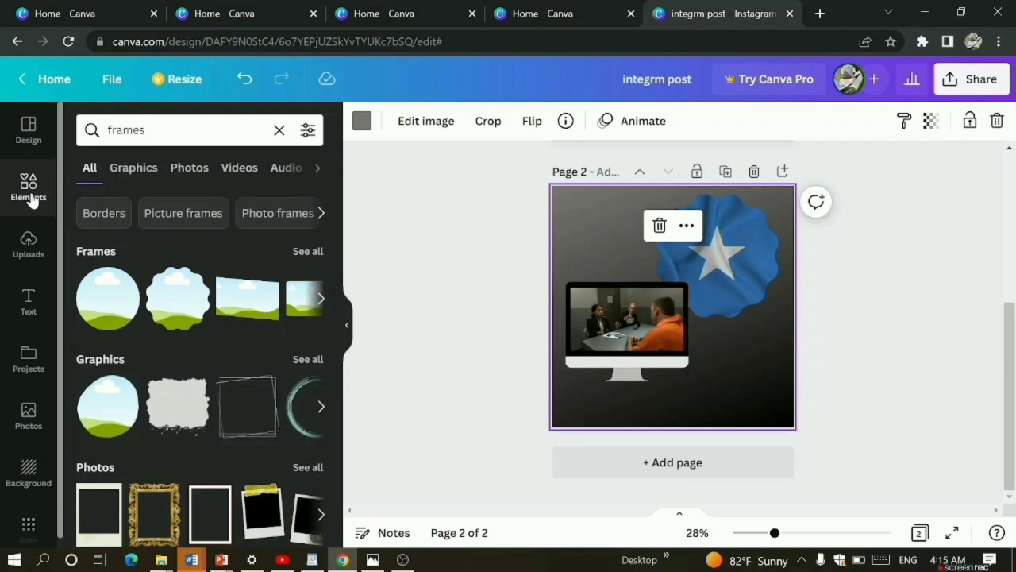
# Upload the image "Untitled design (1)" from the Downloads folder and fill page 2's monitor frame with it
pyautogui.click(27, 246)
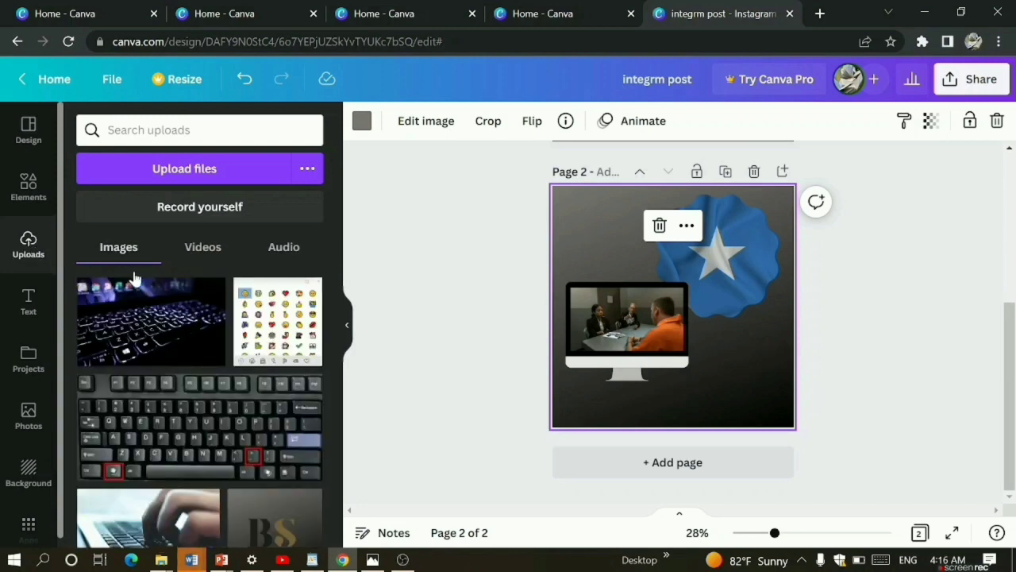
pyautogui.moveTo(209, 338)
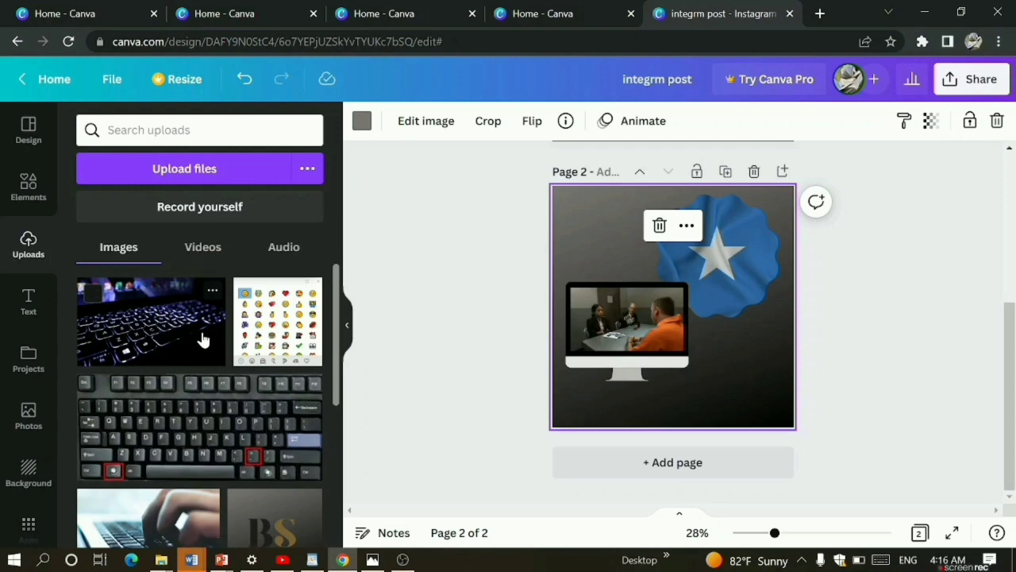
pyautogui.click(193, 176)
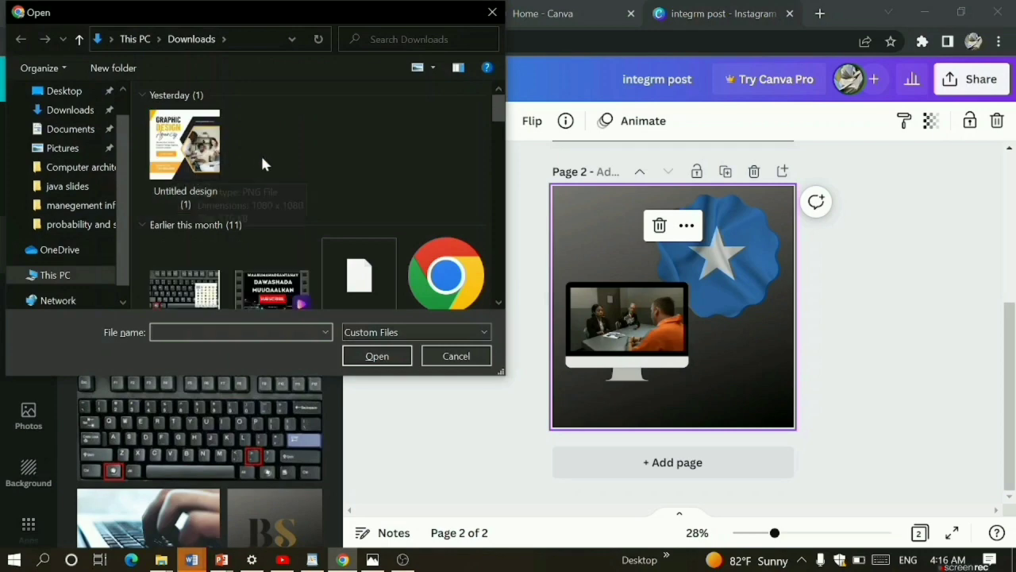
pyautogui.click(167, 163)
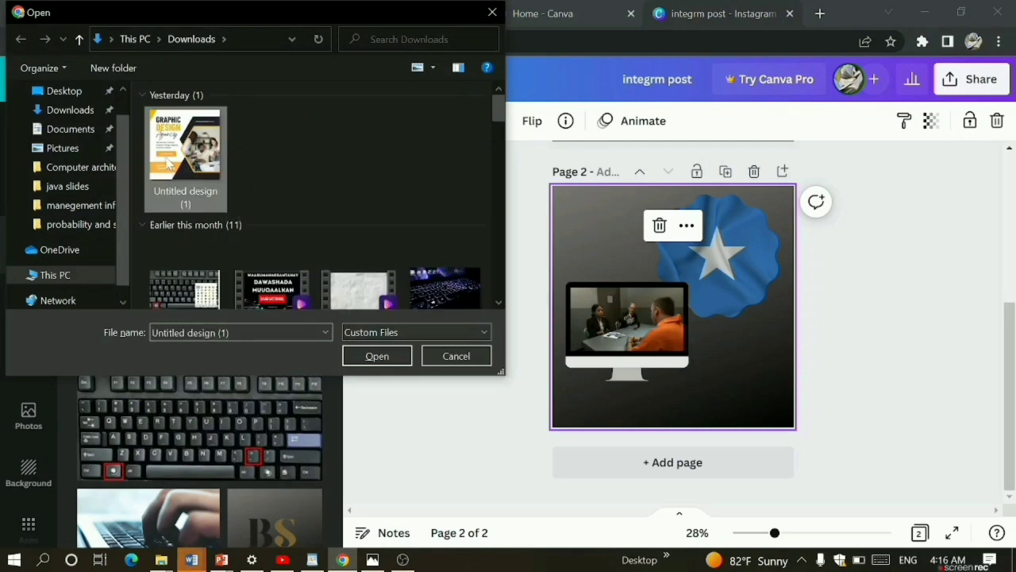
pyautogui.click(365, 357)
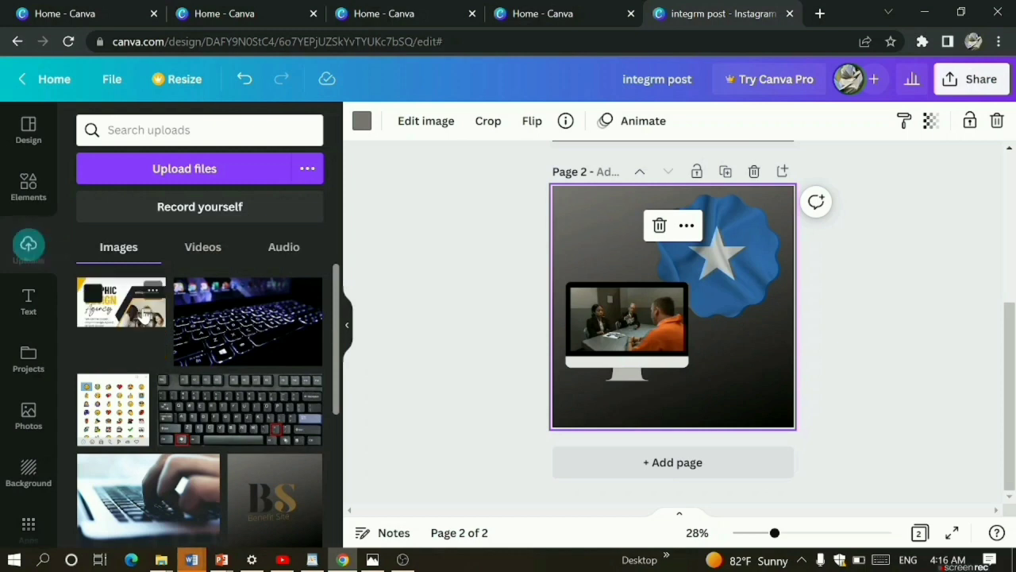
pyautogui.moveTo(146, 338); pyautogui.dragTo(653, 338)
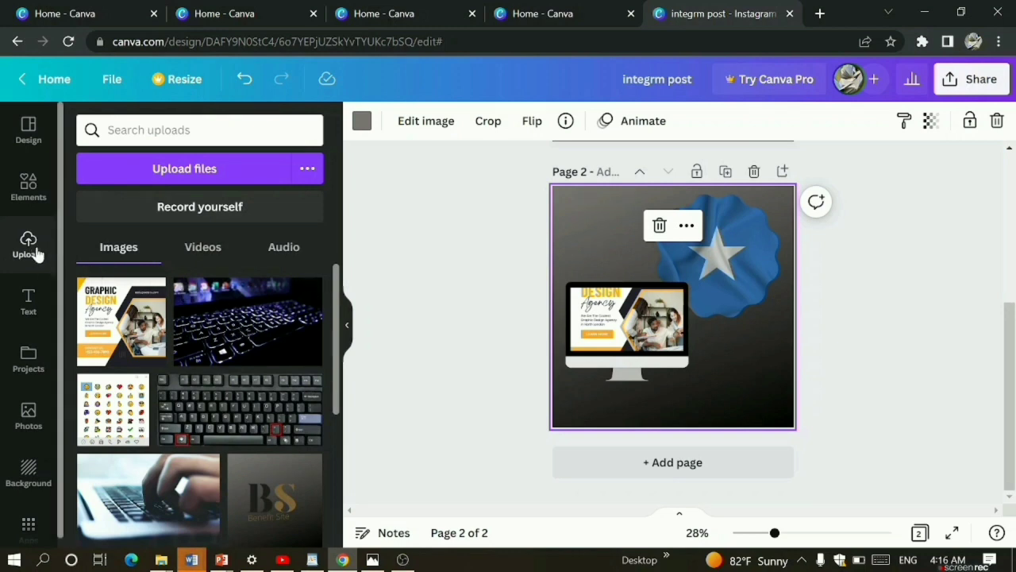
# Check the uploaded videos and audio, and return to the uploaded images
pyautogui.click(204, 248)
pyautogui.click(287, 248)
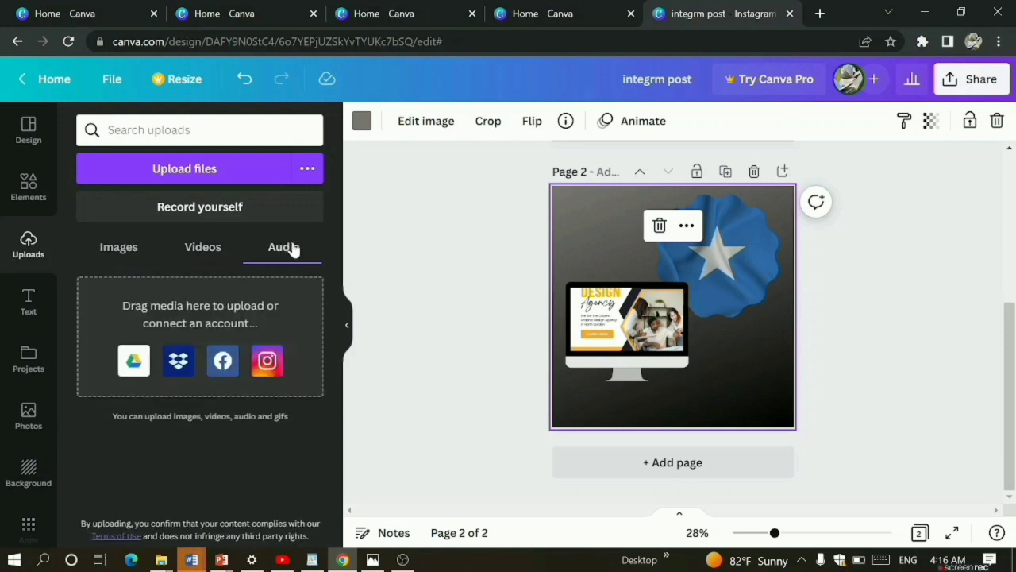
pyautogui.click(121, 250)
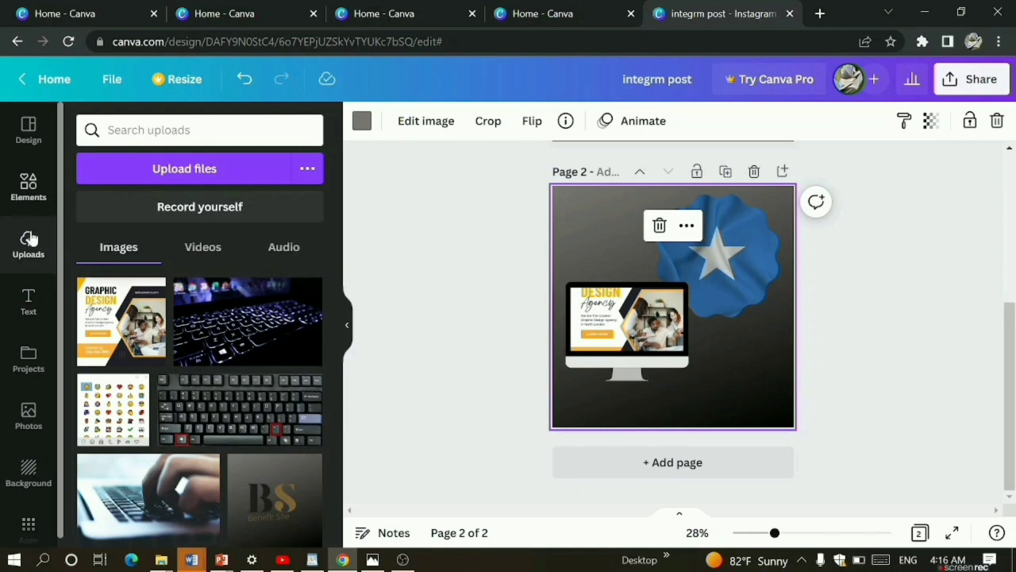
# Bring up the text options and move the monitor frame to page 2's upper-left corner and the flag frame to its upper-right corner
pyautogui.click(29, 301)
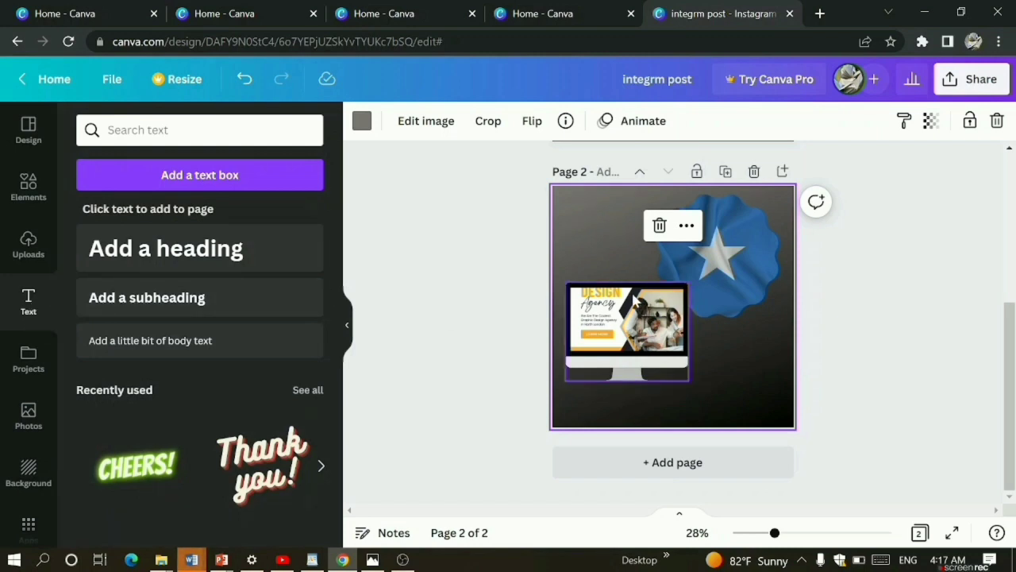
pyautogui.moveTo(636, 298); pyautogui.dragTo(622, 209)
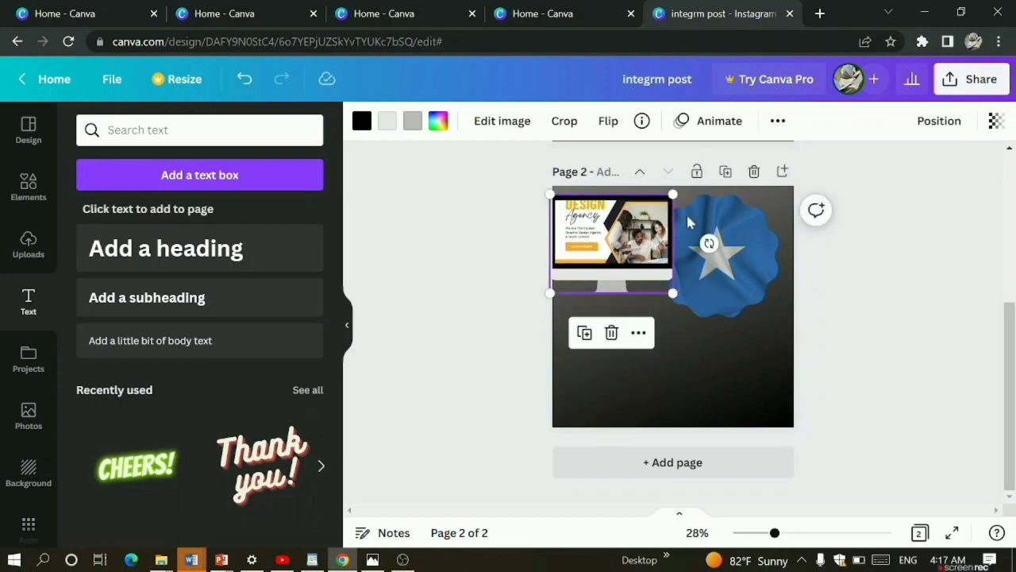
pyautogui.moveTo(736, 261); pyautogui.dragTo(757, 261)
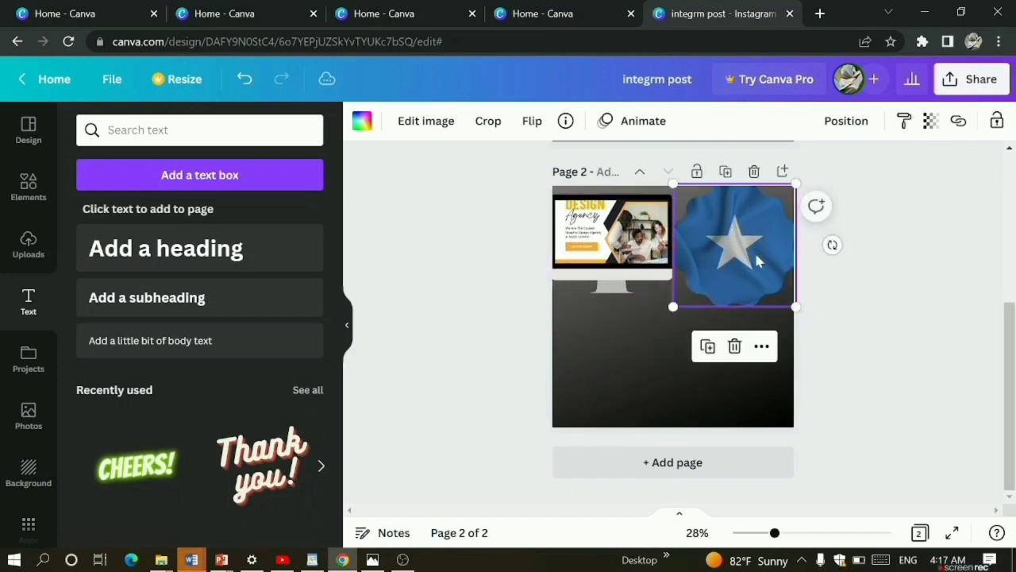
pyautogui.click(619, 292)
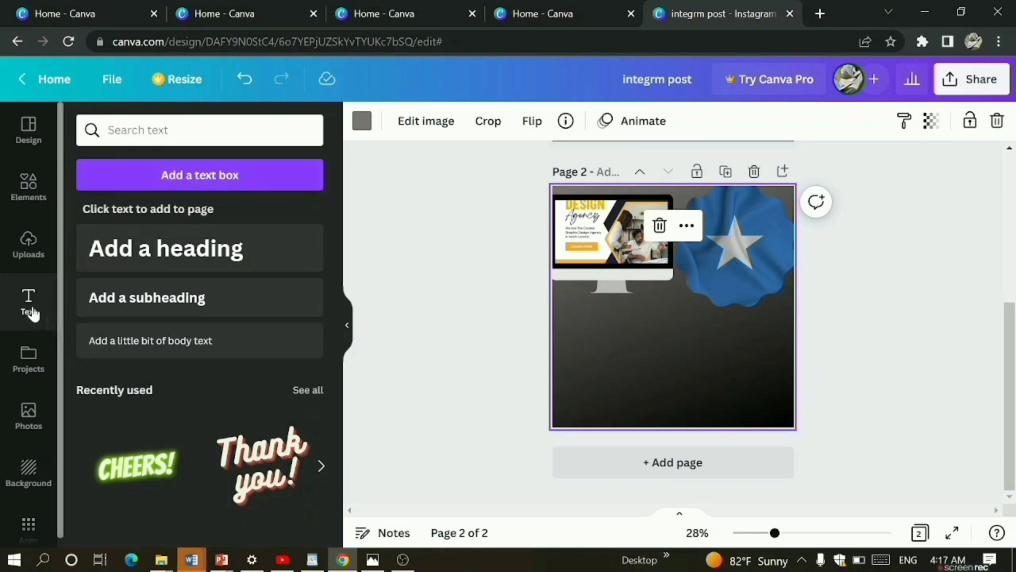
# Add a default heading, a subheading and a line of body text to page 2
pyautogui.click(184, 252)
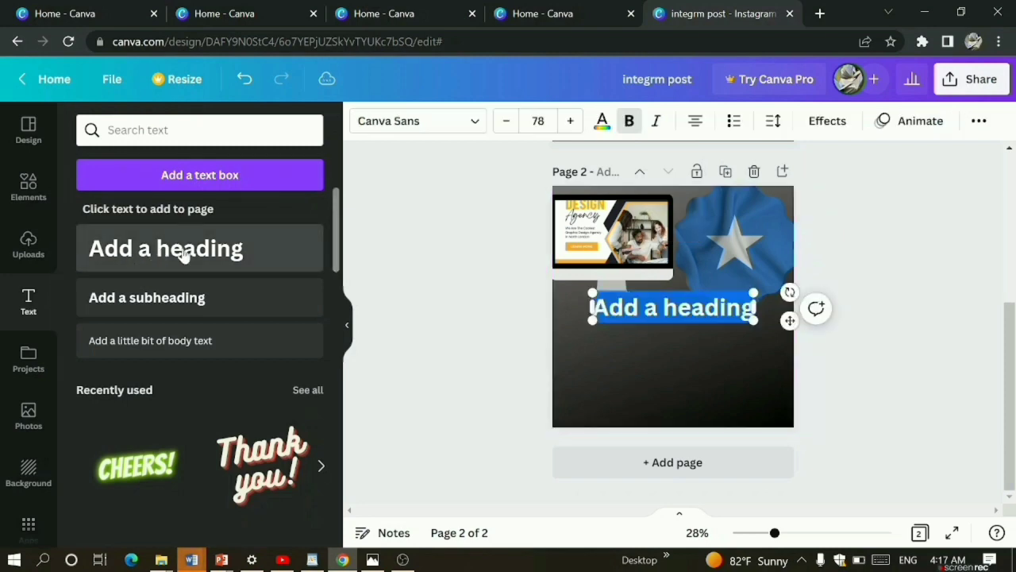
pyautogui.click(183, 304)
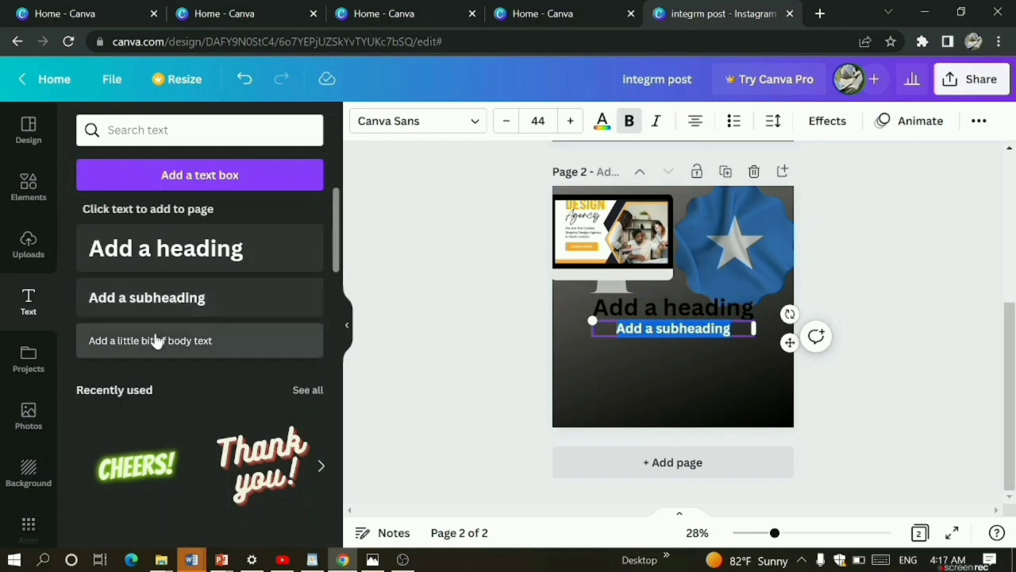
pyautogui.click(157, 340)
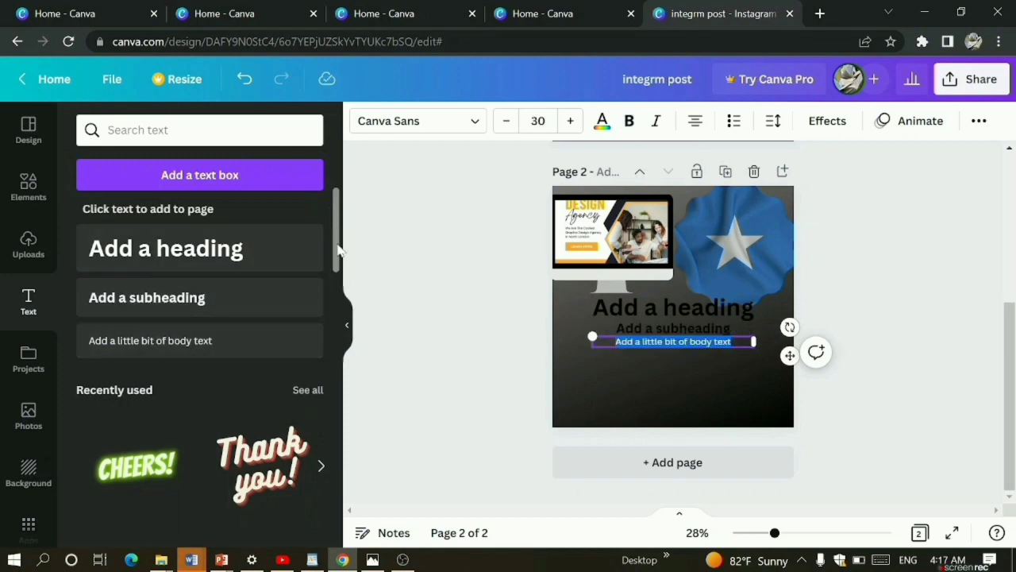
# Add the recently used "Thank you!" text style to page 2 and look through the font combinations
pyautogui.scroll(-1, 342, 272)
pyautogui.scroll(-4, 341, 272)
pyautogui.scroll(2, 252, 322)
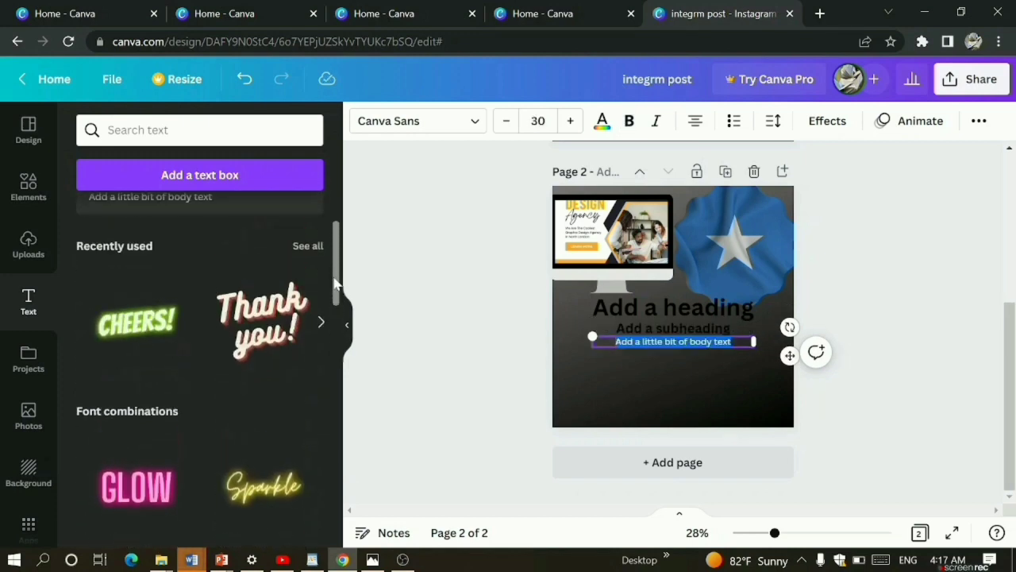
pyautogui.click(252, 322)
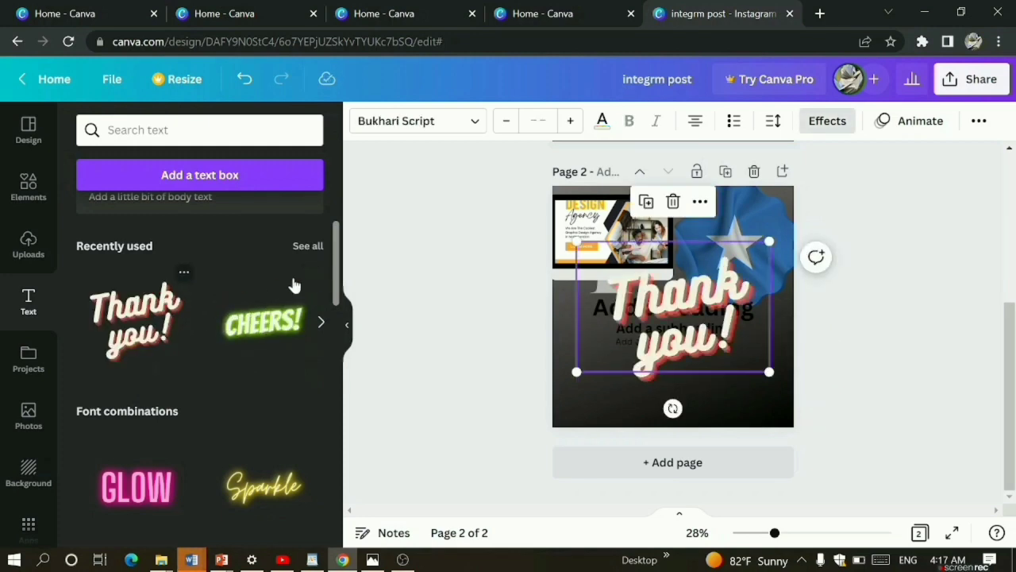
pyautogui.moveTo(340, 282); pyautogui.dragTo(334, 496)
pyautogui.scroll(15, 329, 500)
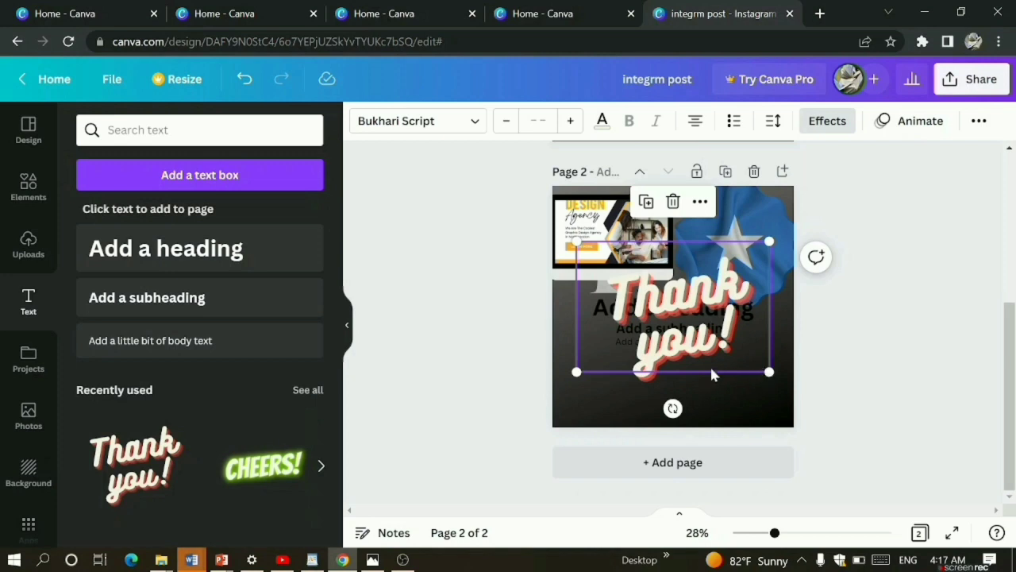
# Delete page 2 and undo the deletion
pyautogui.click(700, 338)
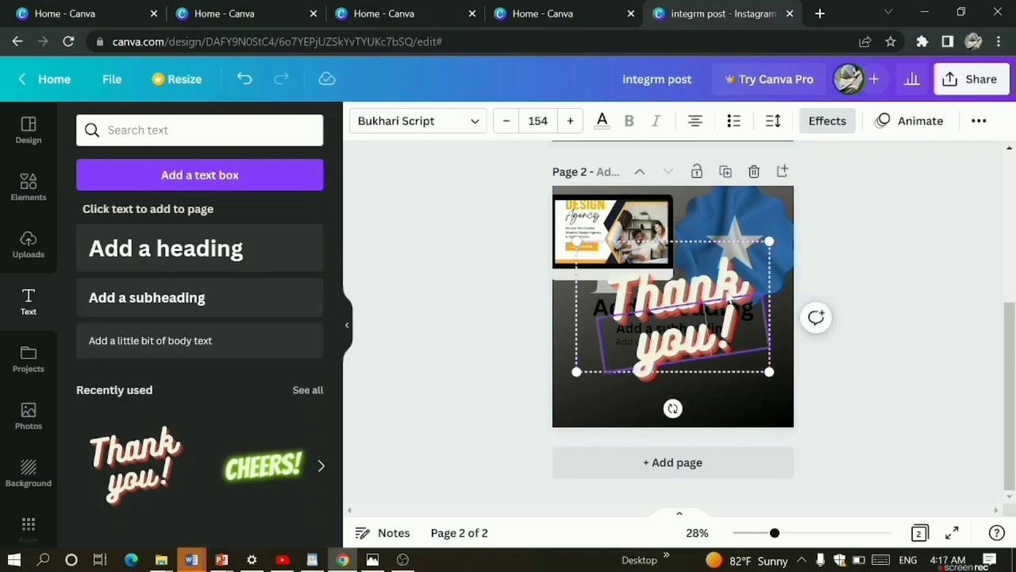
pyautogui.click(754, 172)
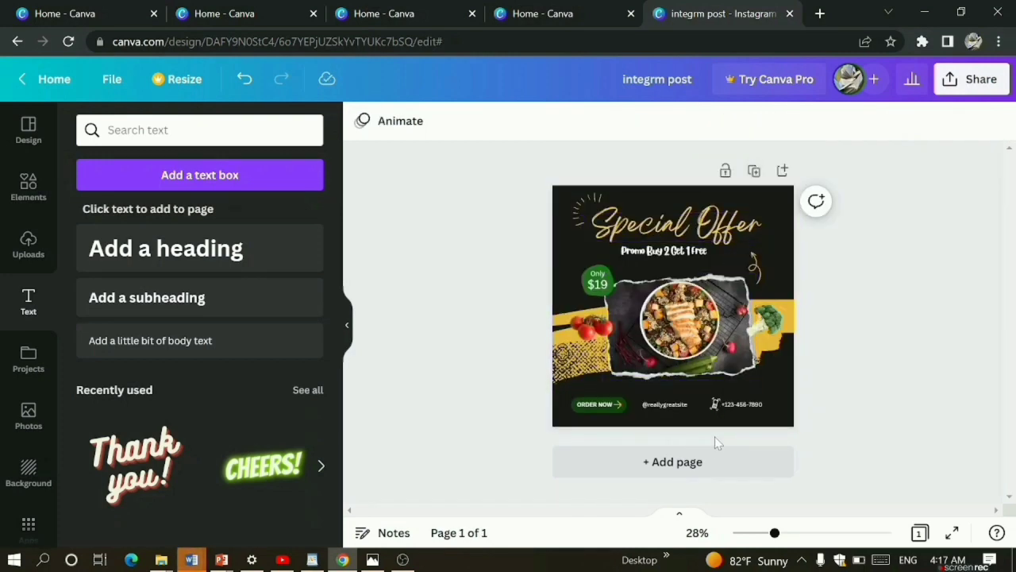
pyautogui.hotkey('ctrl', 'z')
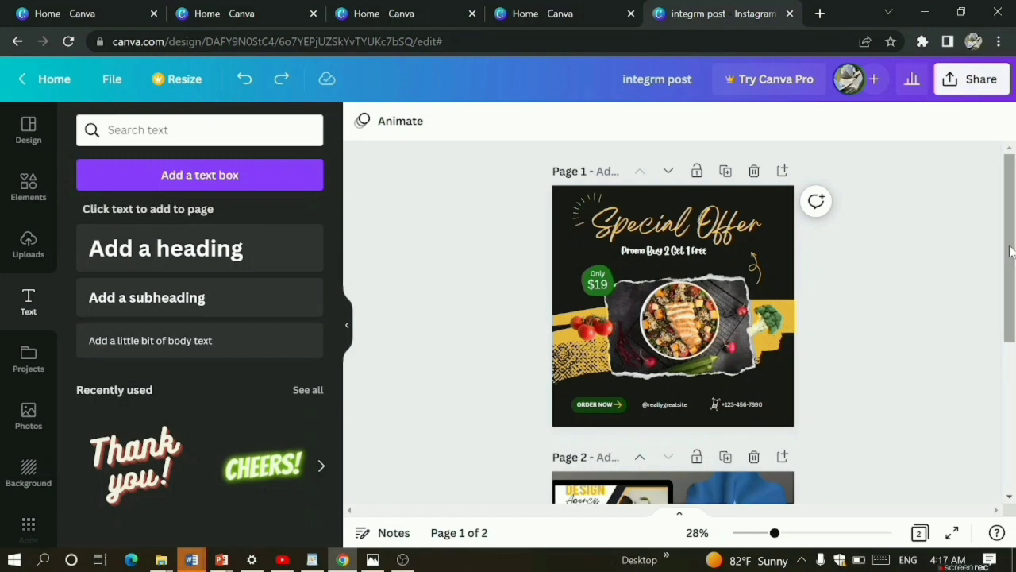
pyautogui.moveTo(1010, 252); pyautogui.dragTo(1010, 372)
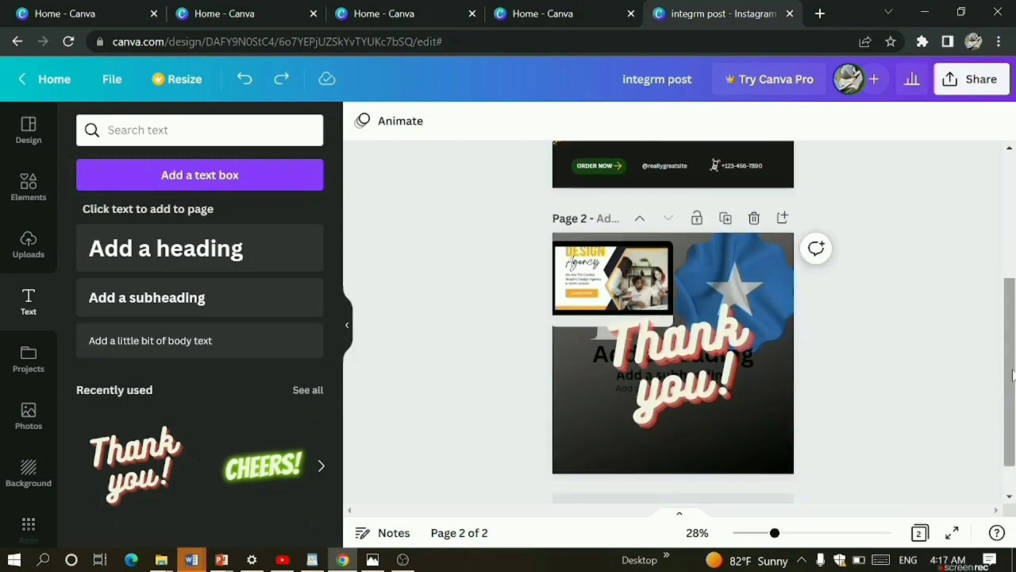
# Try changing "you!" to "yma!" in page 2's "Thank you!" text and retype it as "you!"
pyautogui.click(722, 384)
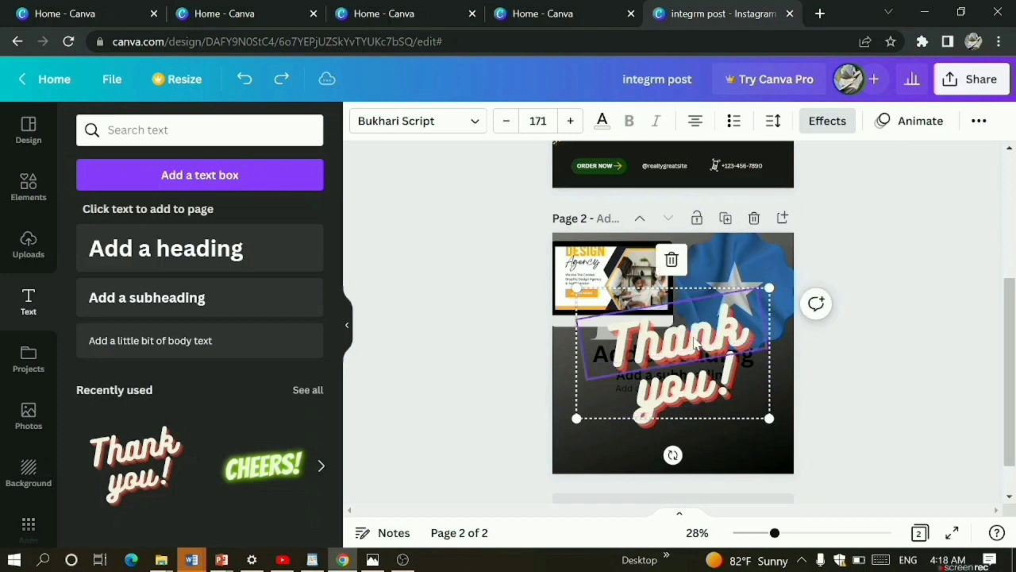
pyautogui.hotkey('ctrl', 'y')
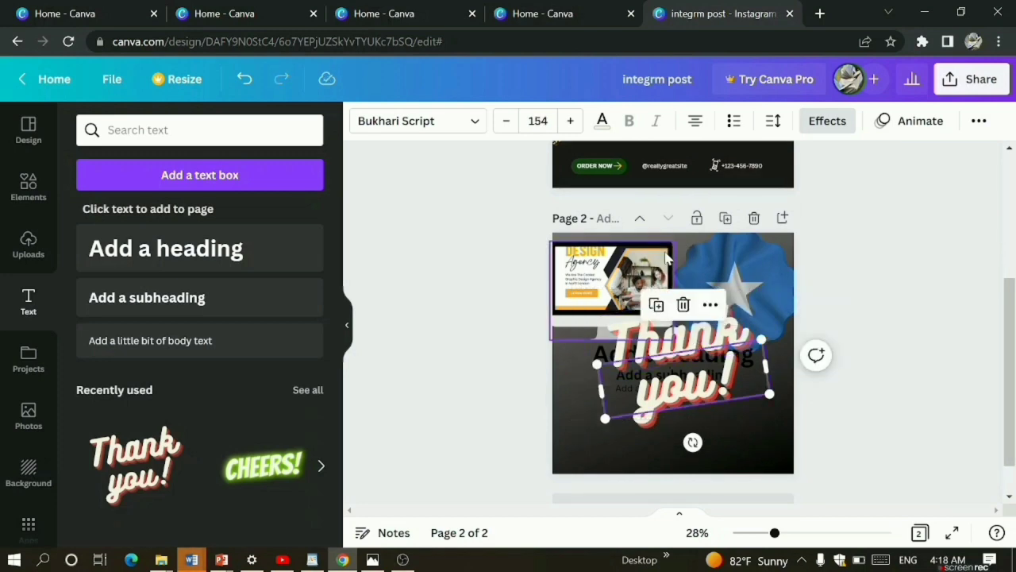
pyautogui.doubleClick(702, 385)
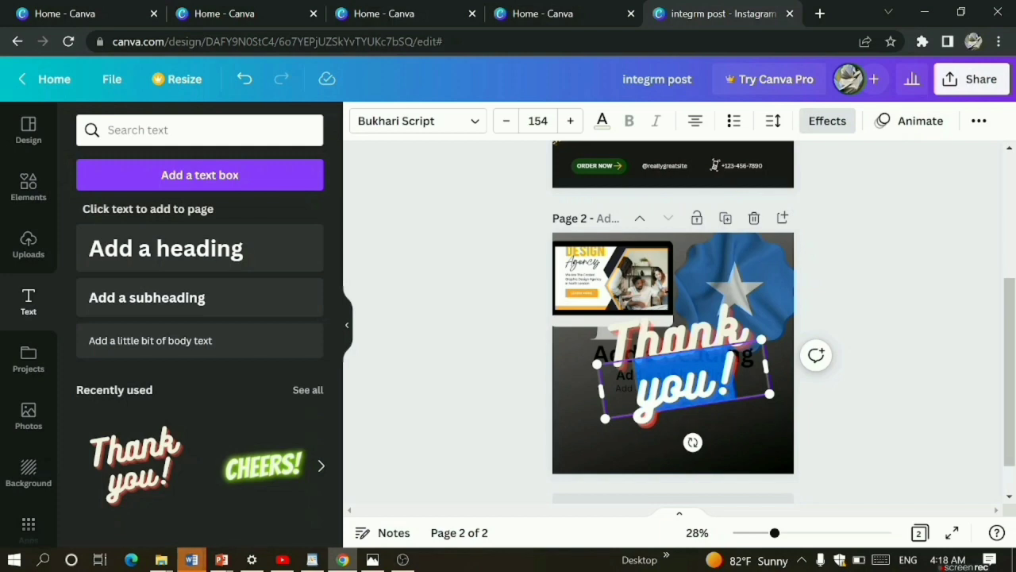
pyautogui.write('yma')
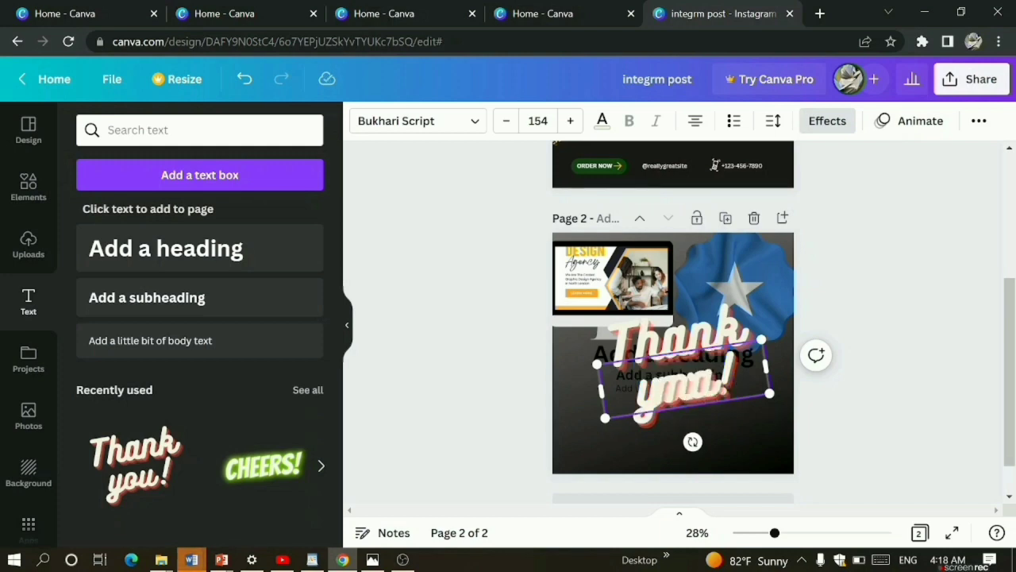
pyautogui.press('BackSpace')
pyautogui.press('BackSpace')
pyautogui.write('ou')
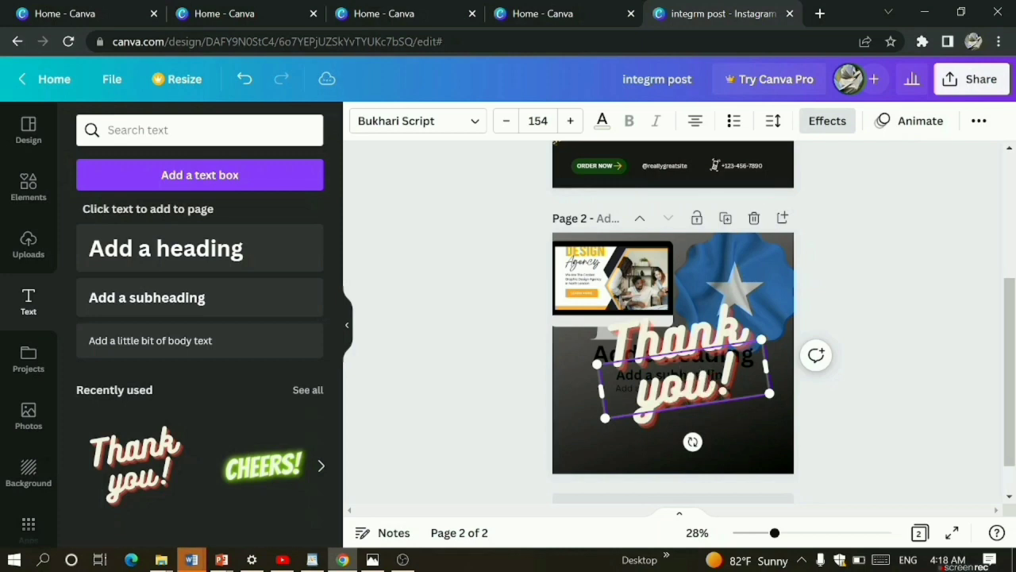
# Delete the word "Thank" from the "Thank you!" text on page 2
pyautogui.hotkey('ctrl', 'z')
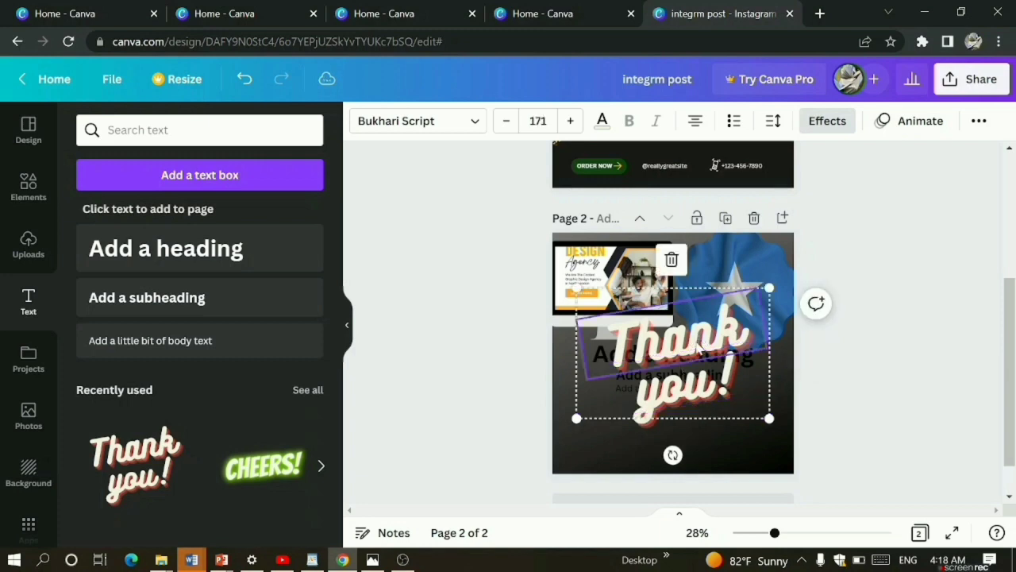
pyautogui.hotkey('ctrl', 'z')
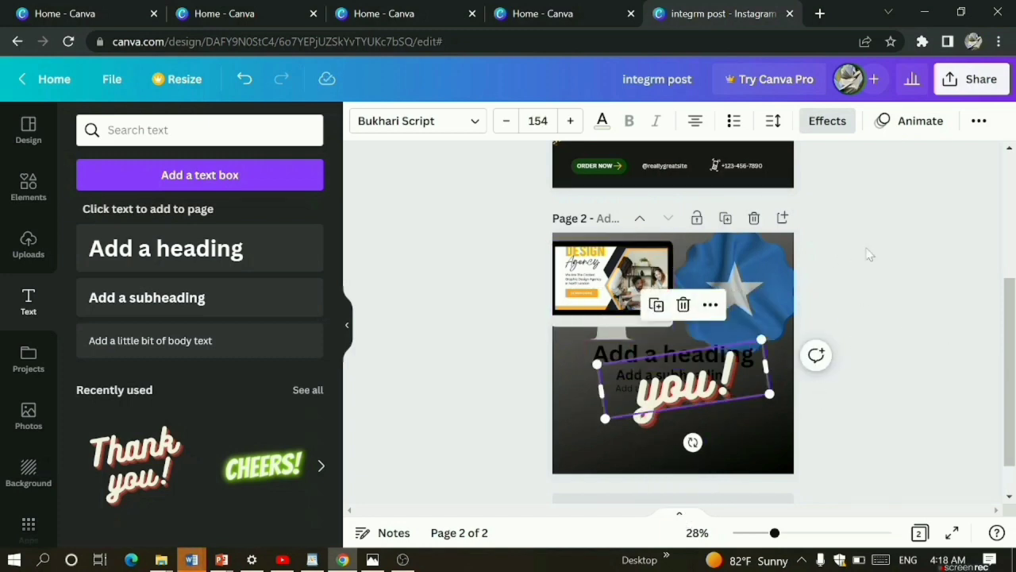
# Add a new blank page after page 2
pyautogui.click(782, 219)
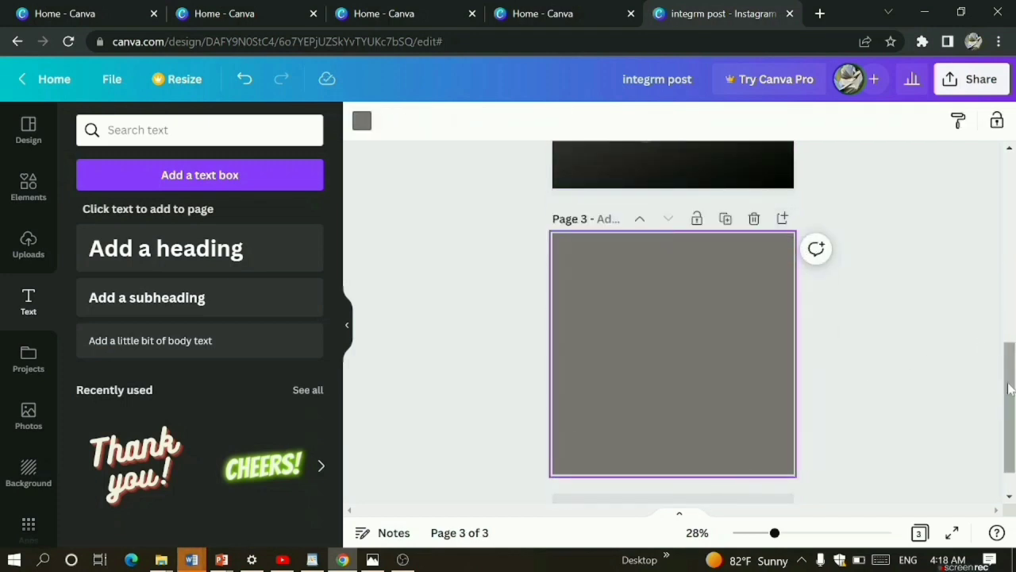
pyautogui.moveTo(1008, 389); pyautogui.dragTo(1008, 406)
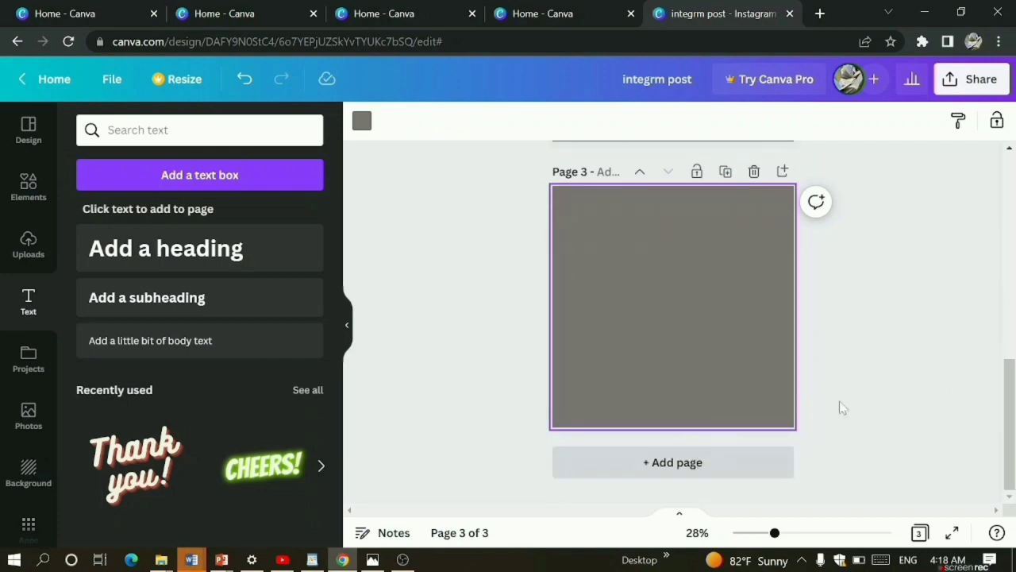
pyautogui.scroll(2, 718, 437)
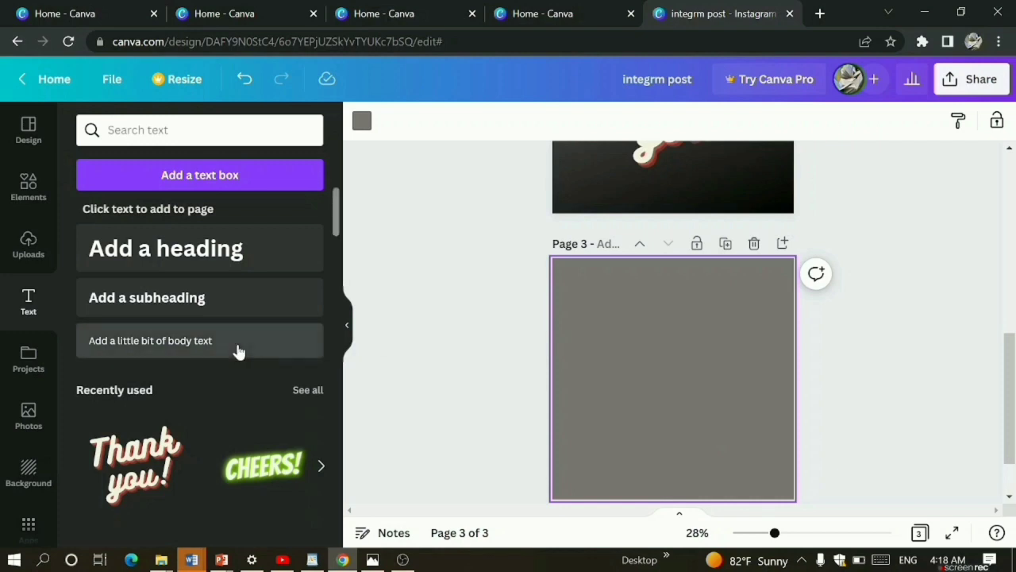
# Try the white-to-grey gradient background on page 3 and replace it with the white marble background
pyautogui.click(29, 472)
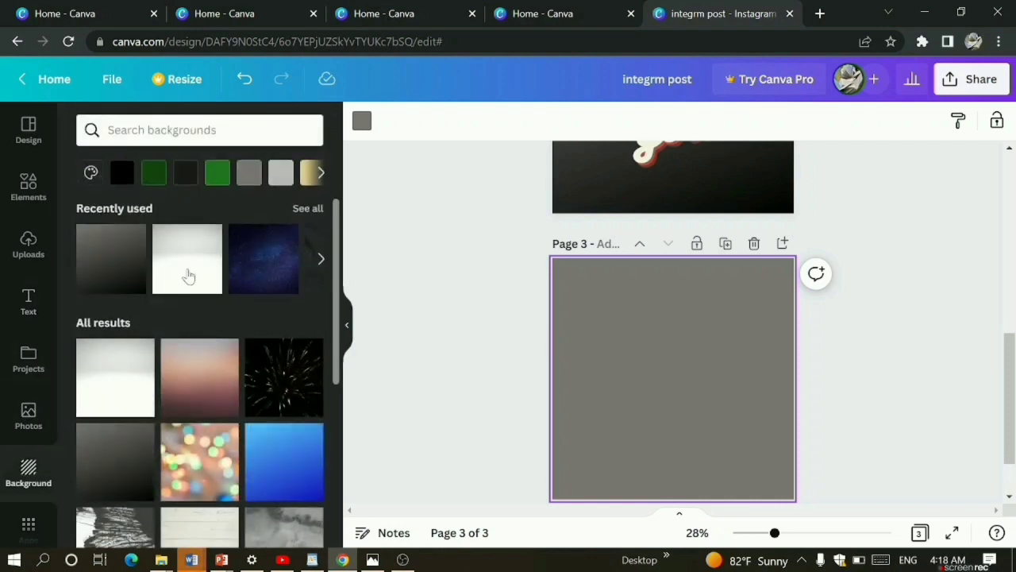
pyautogui.click(126, 400)
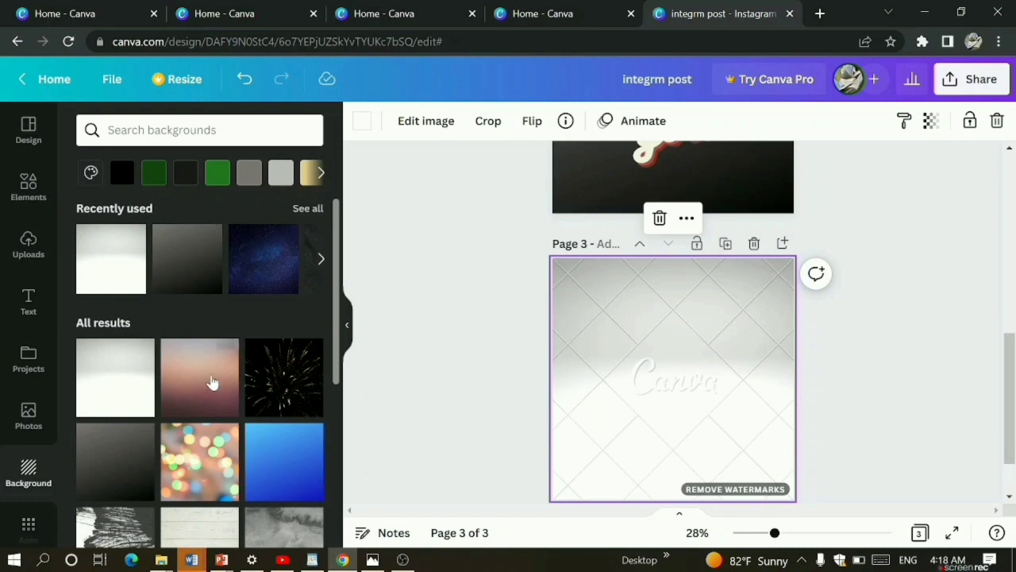
pyautogui.click(127, 274)
pyautogui.scroll(-5, 298, 437)
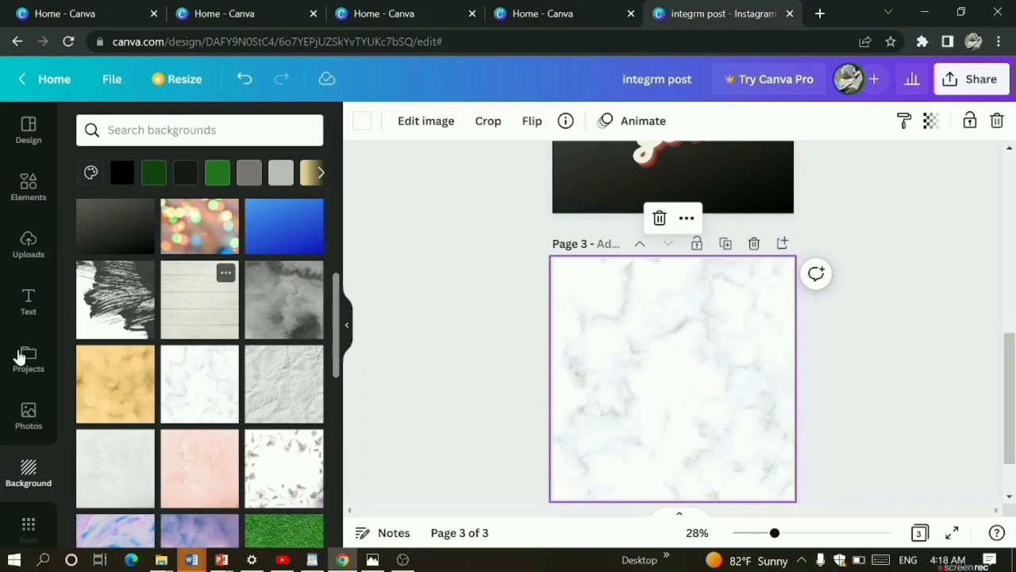
# Add the recently used "Thank you!" text style to the marble background on page 3
pyautogui.click(16, 307)
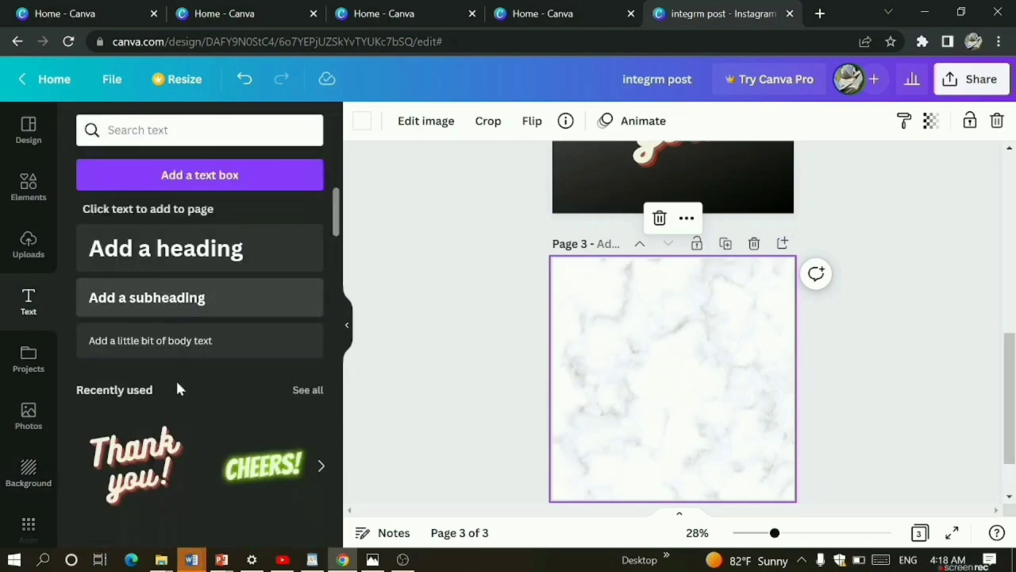
pyautogui.click(153, 457)
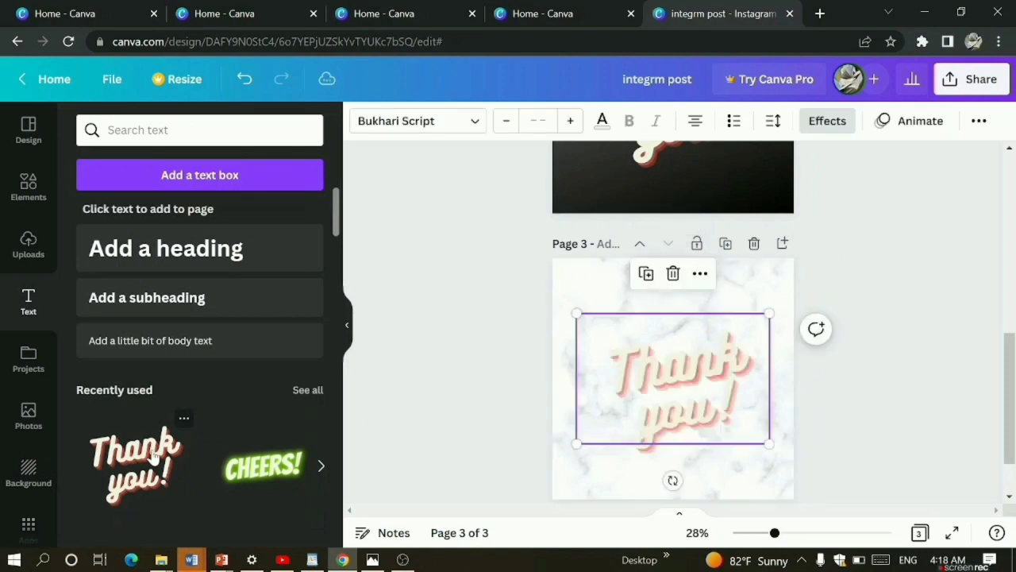
pyautogui.click(736, 385)
pyautogui.doubleClick(722, 397)
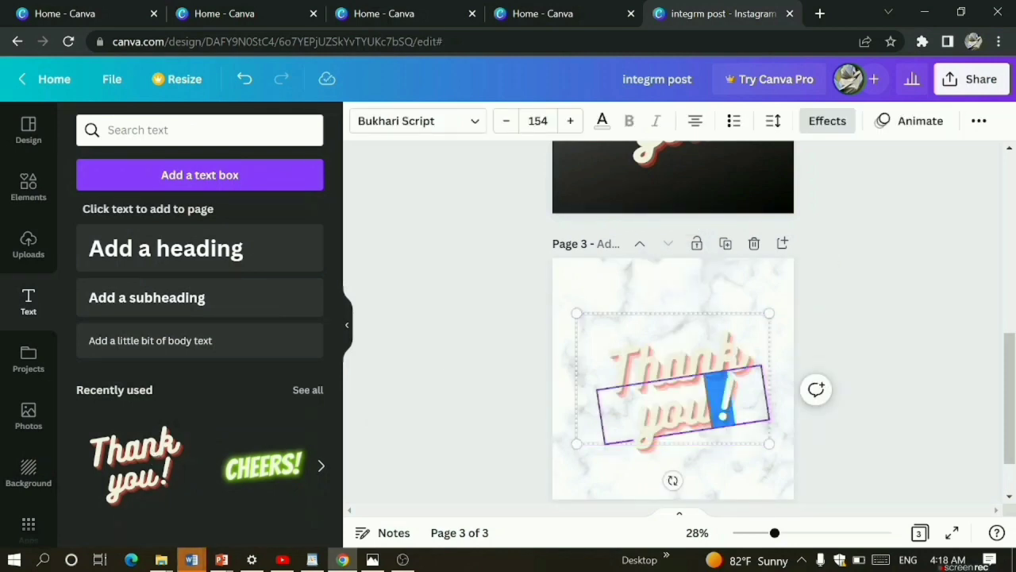
# Replace the word "Thank" in page 3's text with a lowercase name
pyautogui.click(692, 362)
pyautogui.doubleClick(675, 361)
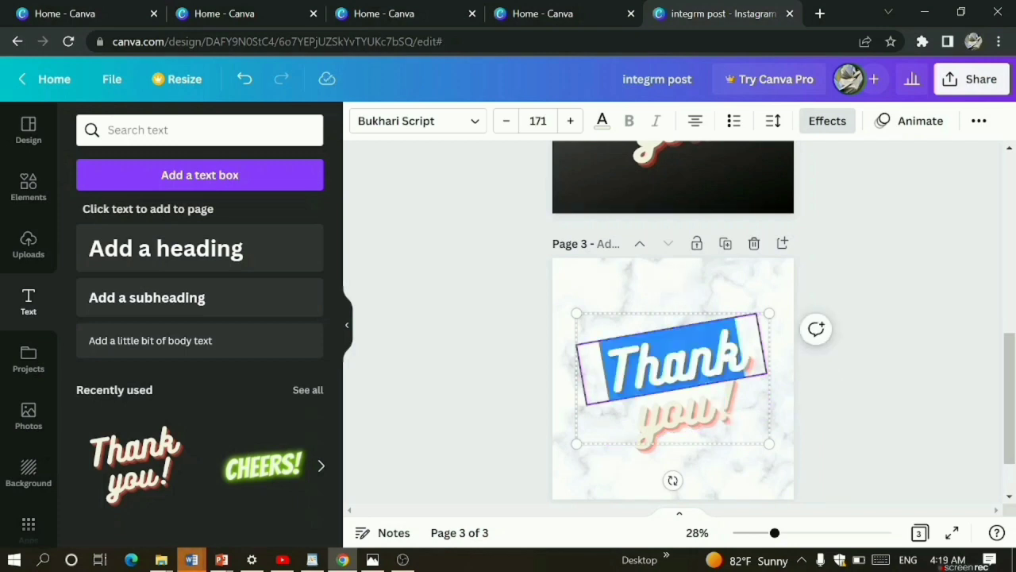
pyautogui.write('m')
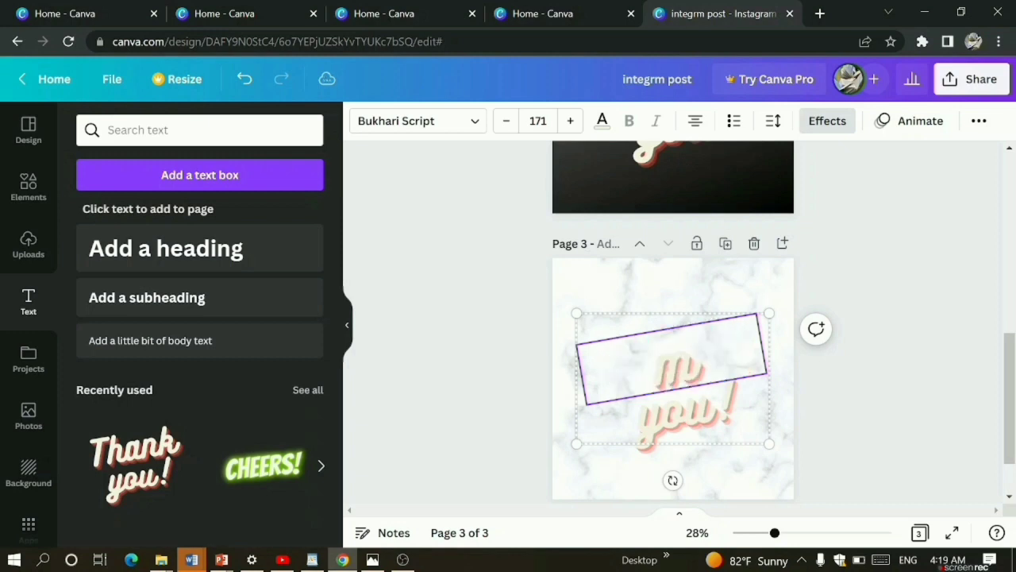
pyautogui.write('uhasu')
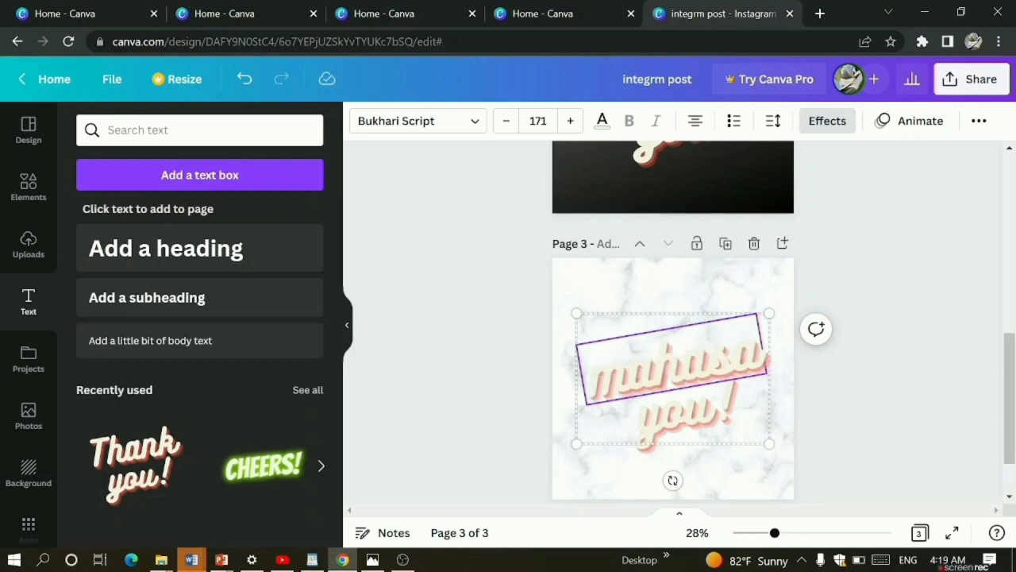
pyautogui.write('ni')
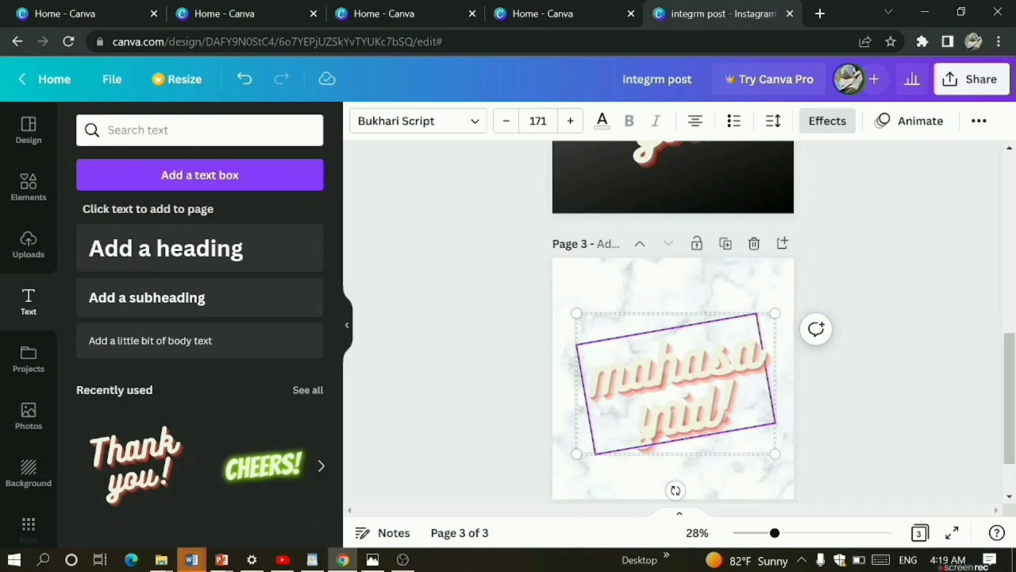
# Recolor the whole name text on page 3 with the near-black document color between the two greens
pyautogui.hotkey('ctrl', 'a')
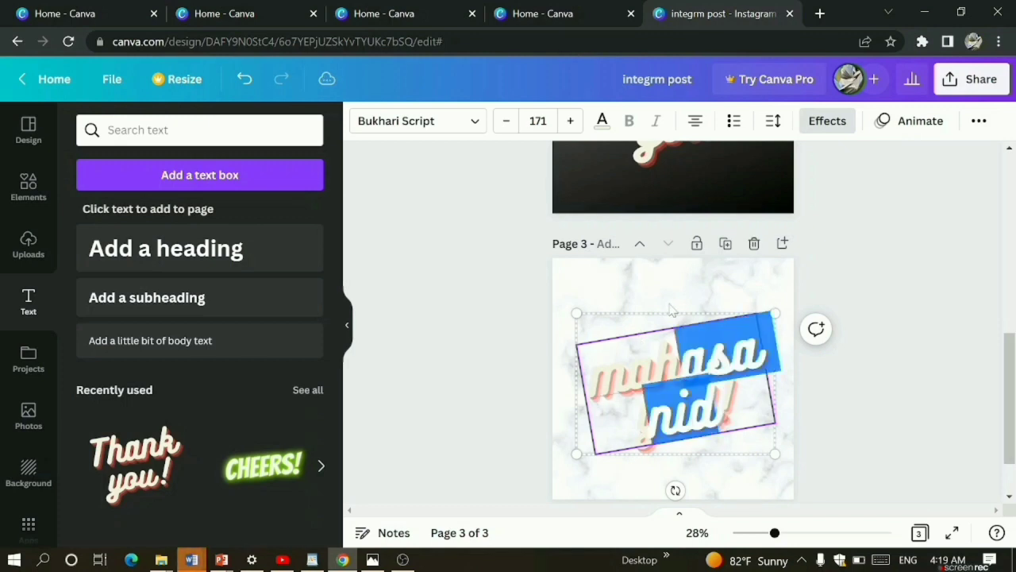
pyautogui.moveTo(651, 350); pyautogui.dragTo(682, 361)
pyautogui.hotkey('ctrl', 'a')
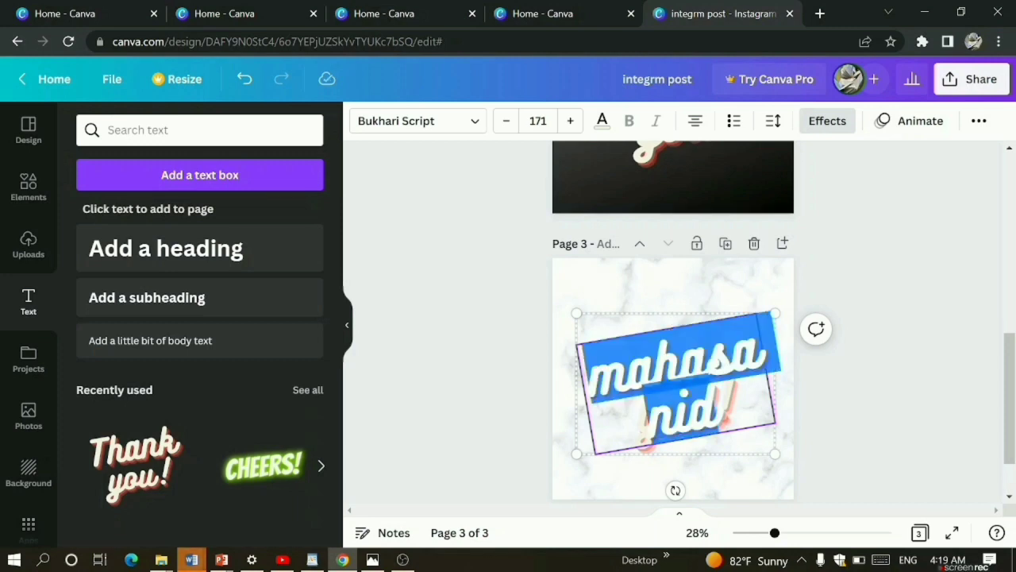
pyautogui.press('Escape')
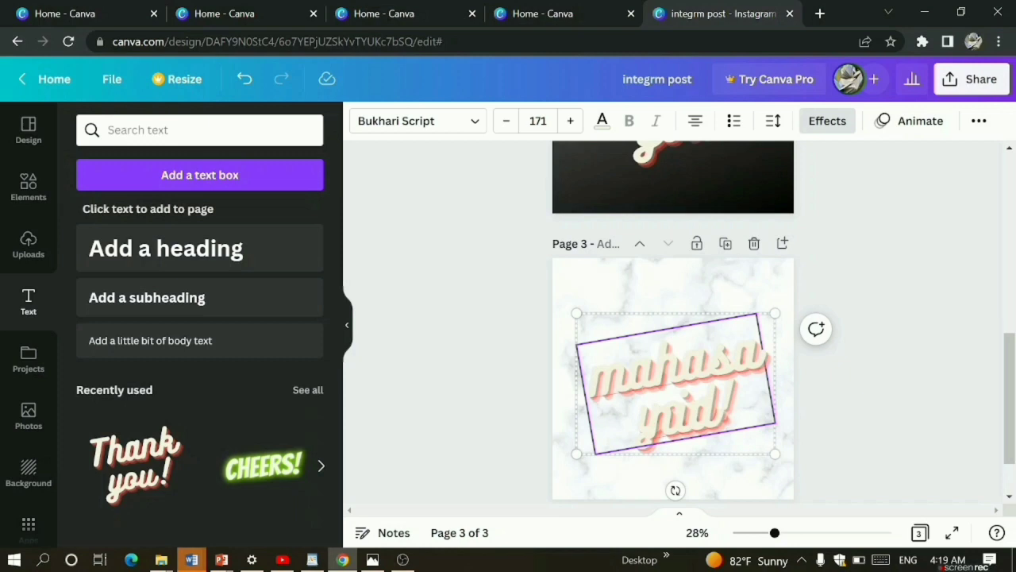
pyautogui.hotkey('ctrl', 'a')
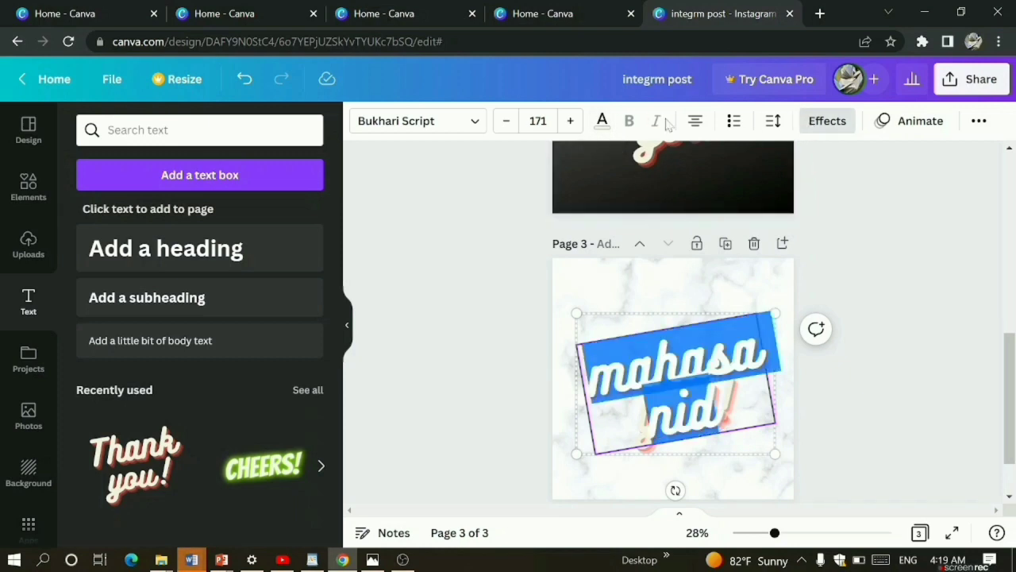
pyautogui.click(602, 123)
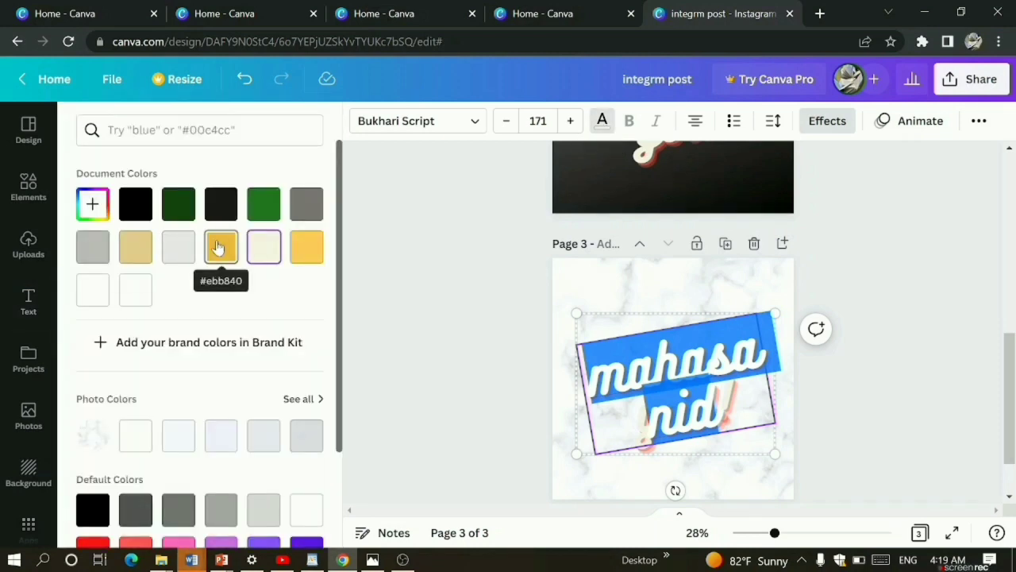
pyautogui.click(226, 206)
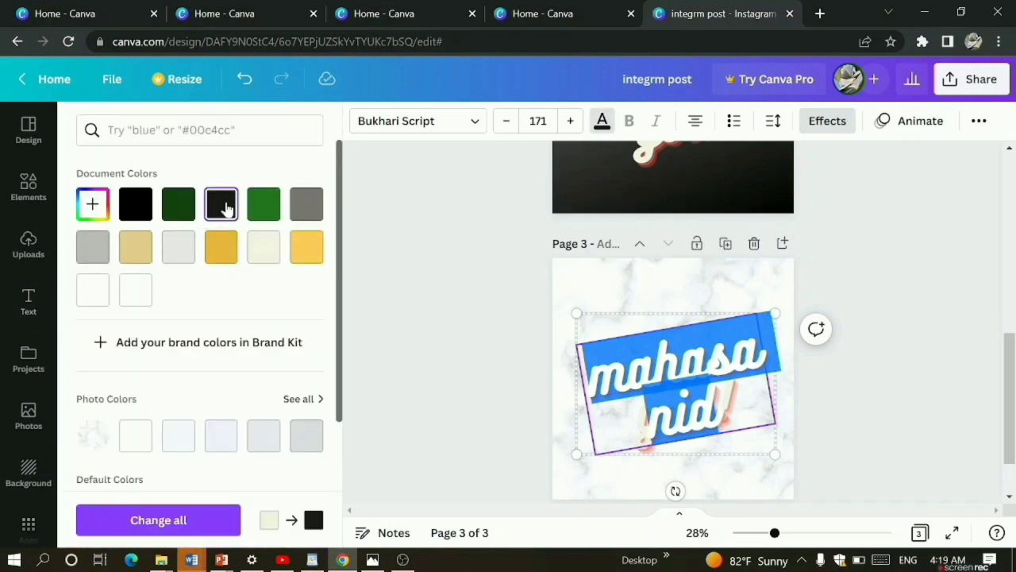
pyautogui.press('Escape')
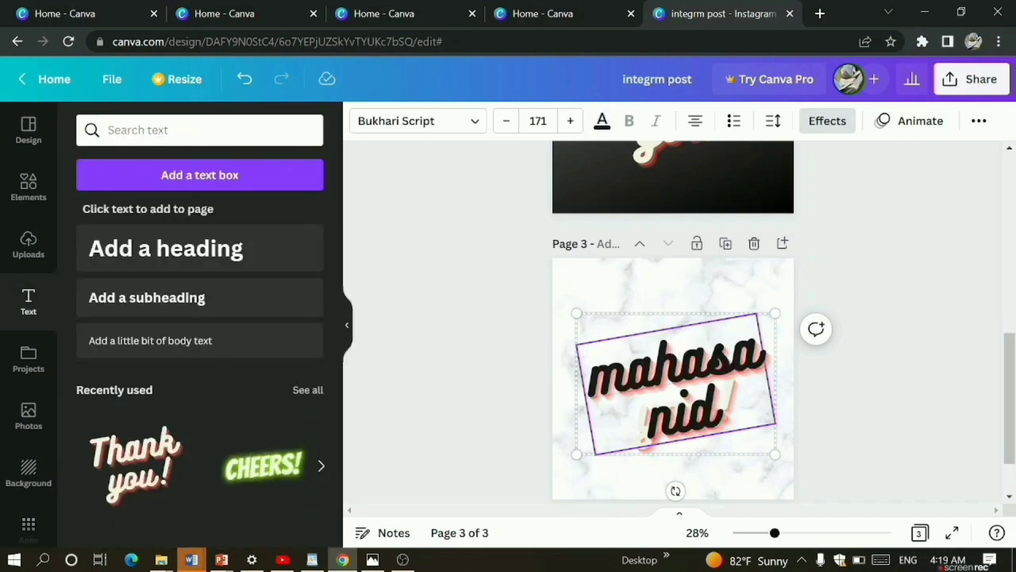
# Set the font size of the name text on page 3 to 168
pyautogui.press('Return')
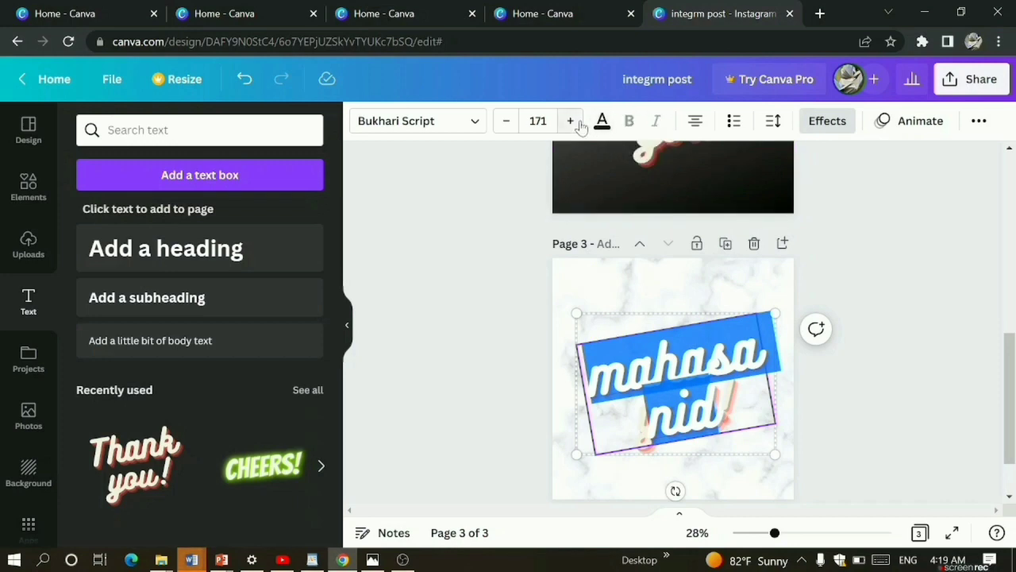
pyautogui.click(506, 121)
pyautogui.click(505, 121)
pyautogui.click(506, 120)
pyautogui.click(505, 121)
pyautogui.click(505, 121)
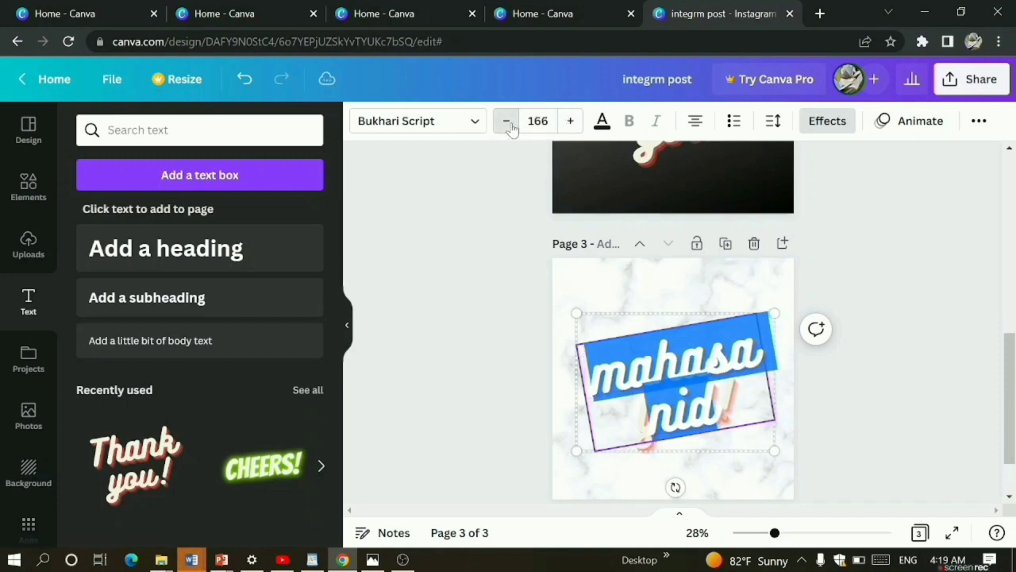
pyautogui.click(505, 121)
pyautogui.click(570, 121)
pyautogui.click(570, 120)
pyautogui.click(570, 121)
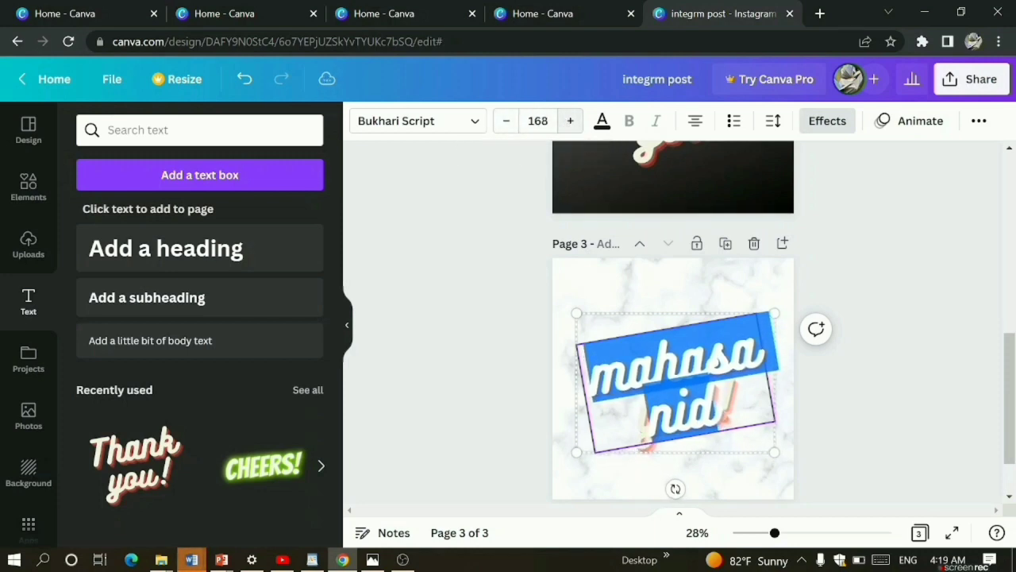
# Change the font of the name text on page 3 to bold Canva Sans
pyautogui.click(475, 122)
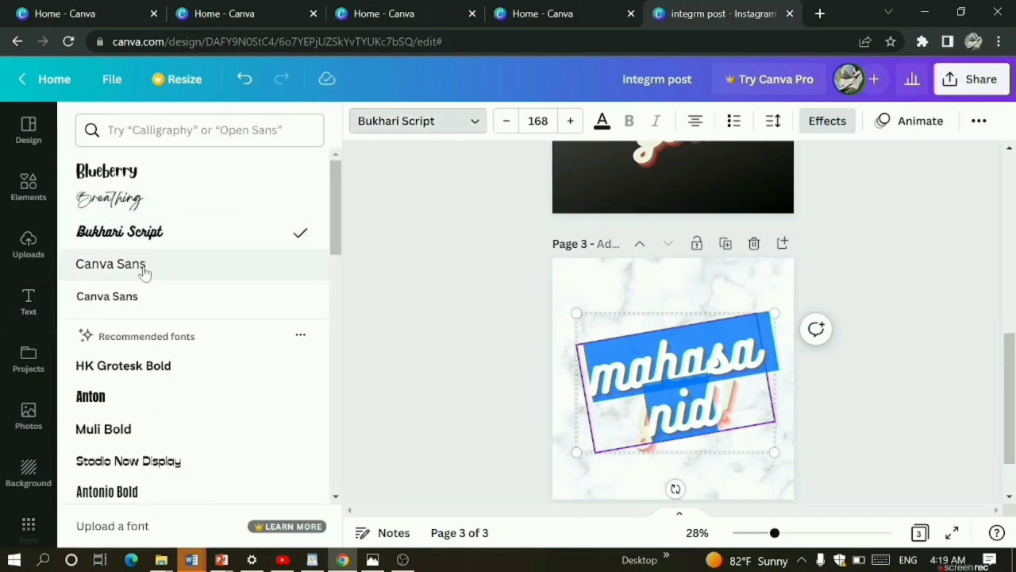
pyautogui.click(135, 297)
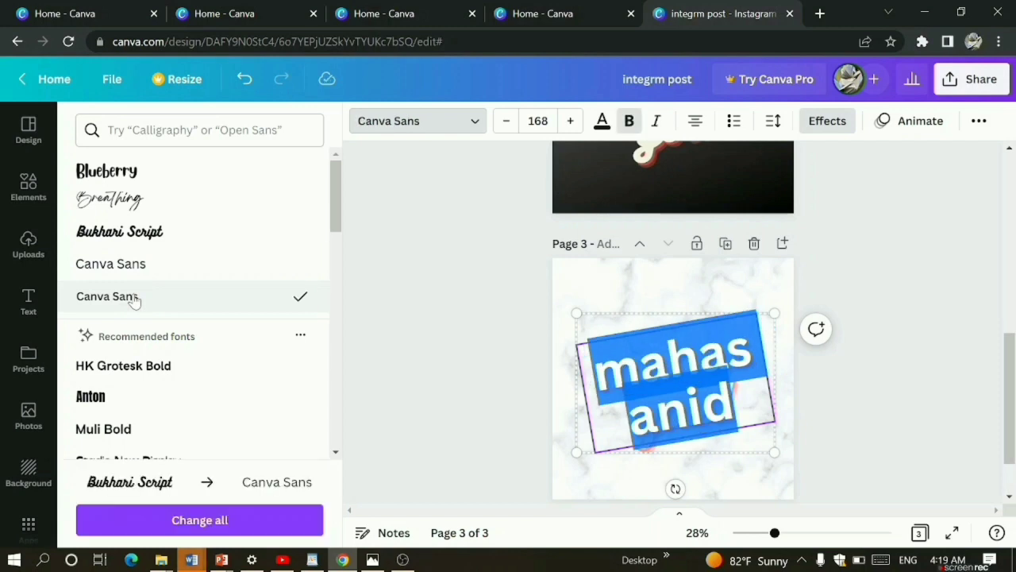
pyautogui.click(466, 224)
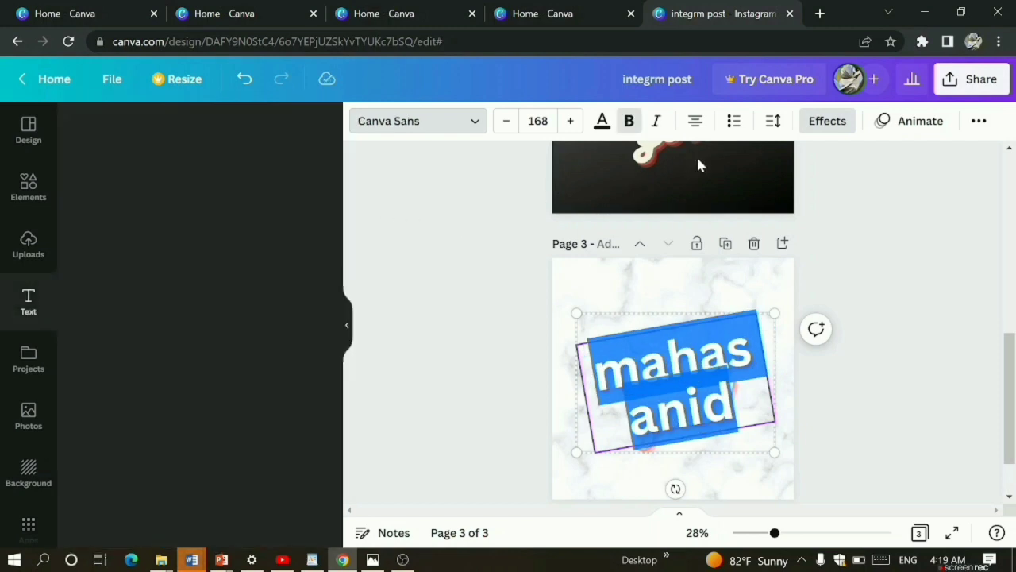
# Cycle the name text through left and justified alignment and leave it right-aligned
pyautogui.click(695, 121)
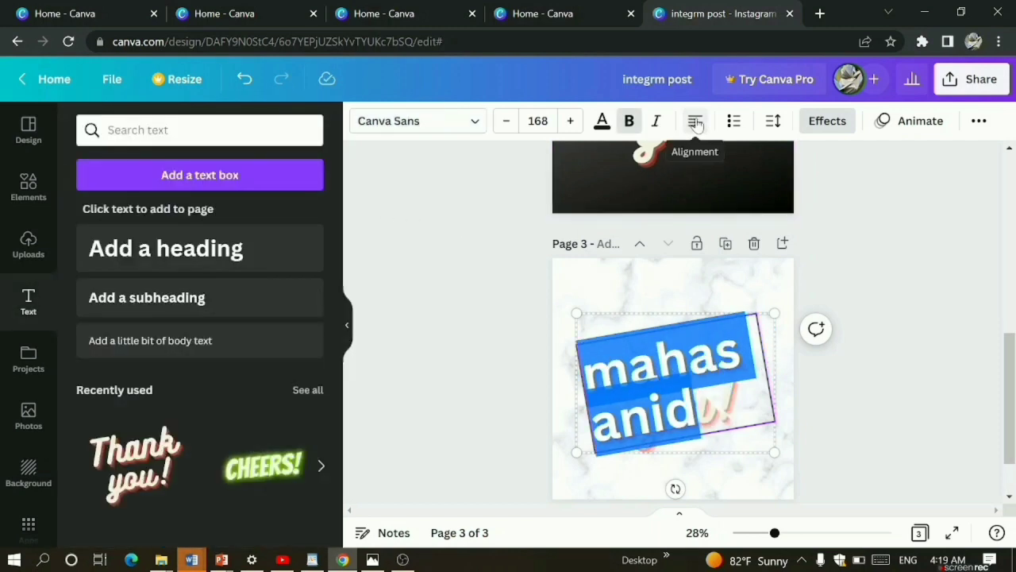
pyautogui.click(699, 124)
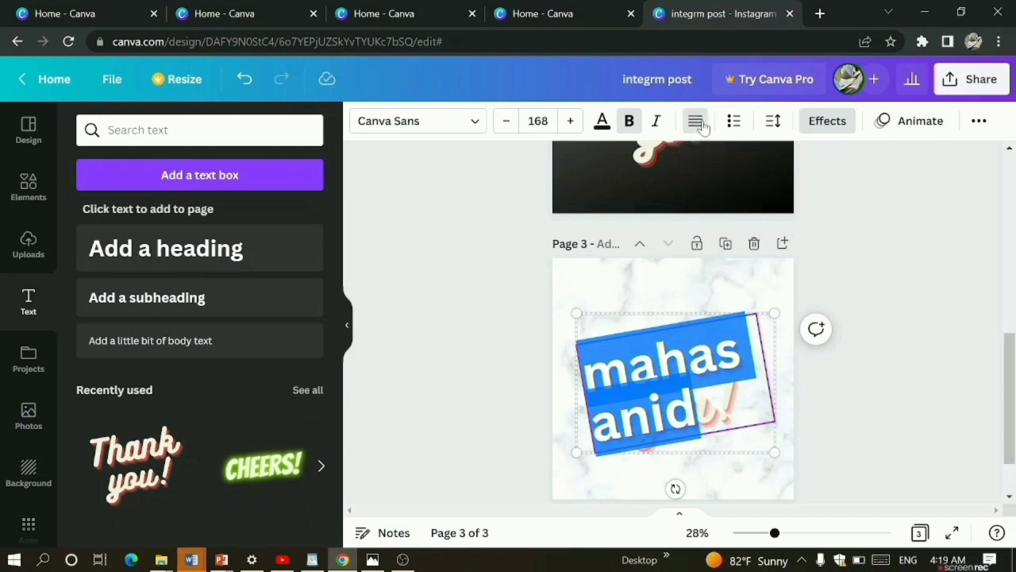
pyautogui.click(699, 124)
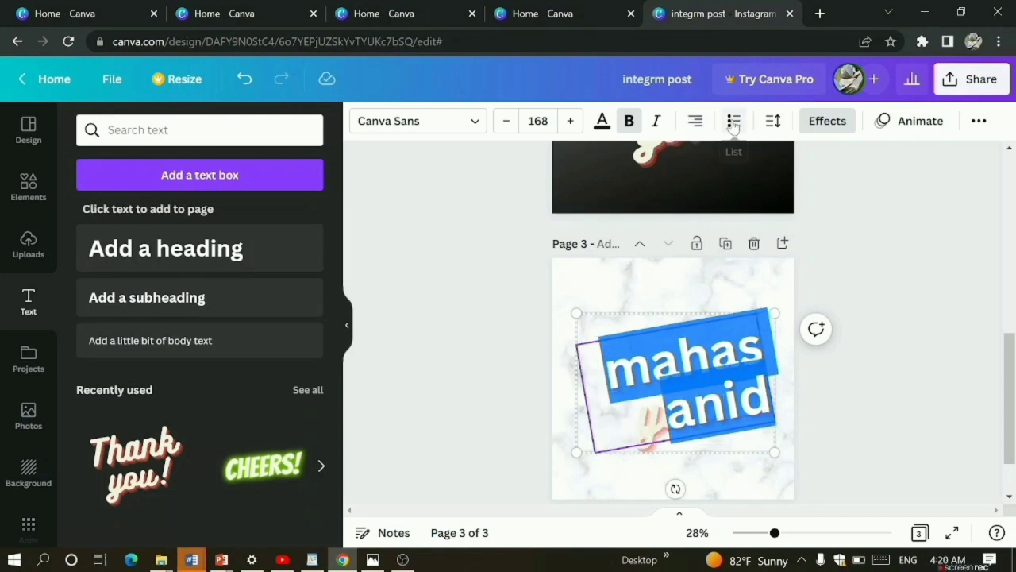
# Try bulleted and numbered list formatting on the name text and remove it again
pyautogui.click(734, 123)
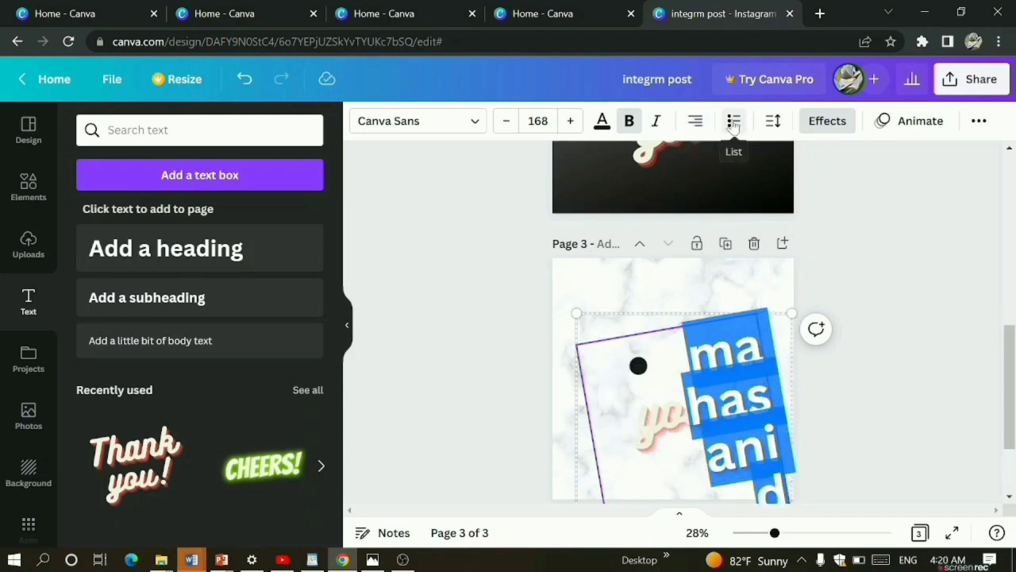
pyautogui.click(733, 123)
pyautogui.click(733, 124)
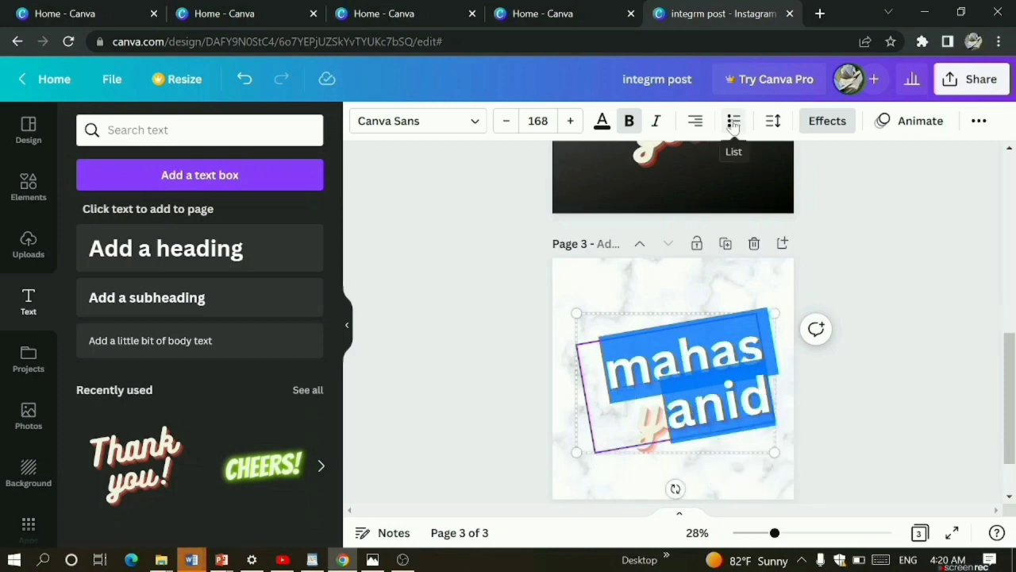
# Reduce the line spacing of the name text to 0.97
pyautogui.click(773, 123)
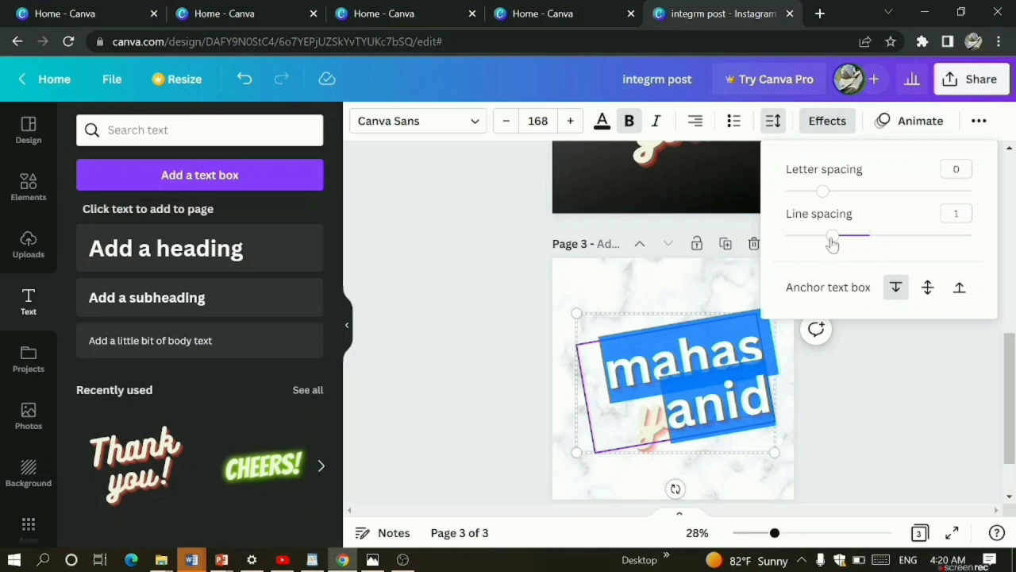
pyautogui.moveTo(832, 243)
pyautogui.mouseDown()
pyautogui.moveTo(843, 243)
pyautogui.moveTo(829, 238)
pyautogui.mouseUp()
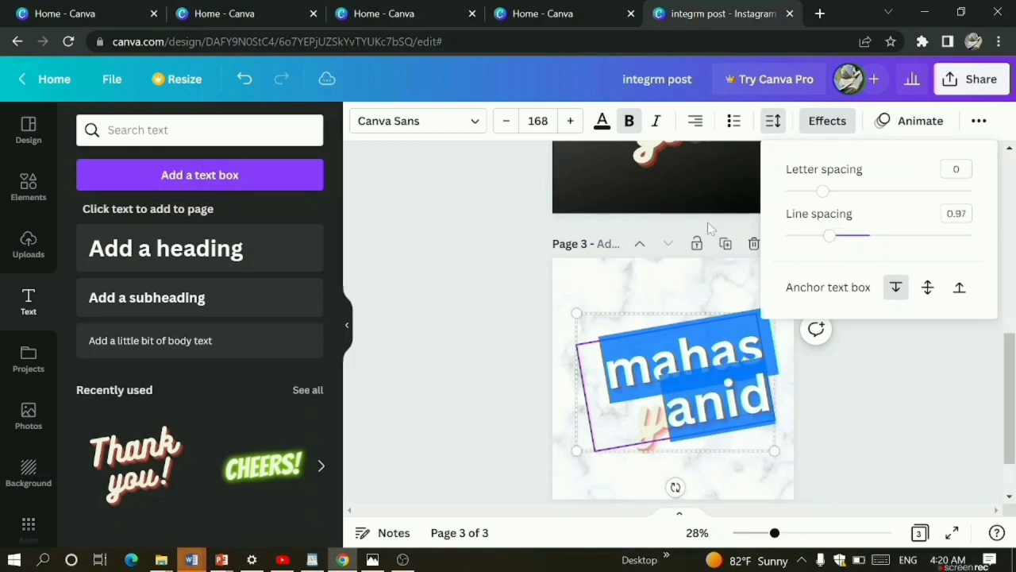
pyautogui.click(465, 265)
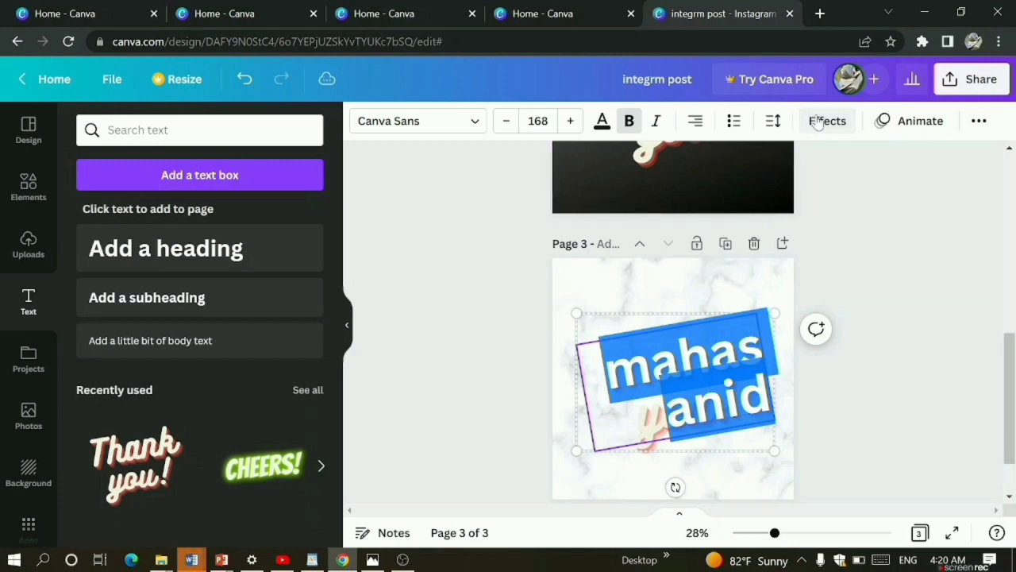
# Try the None, Neon and Background effects on the name text and apply the Glitch effect
pyautogui.click(817, 124)
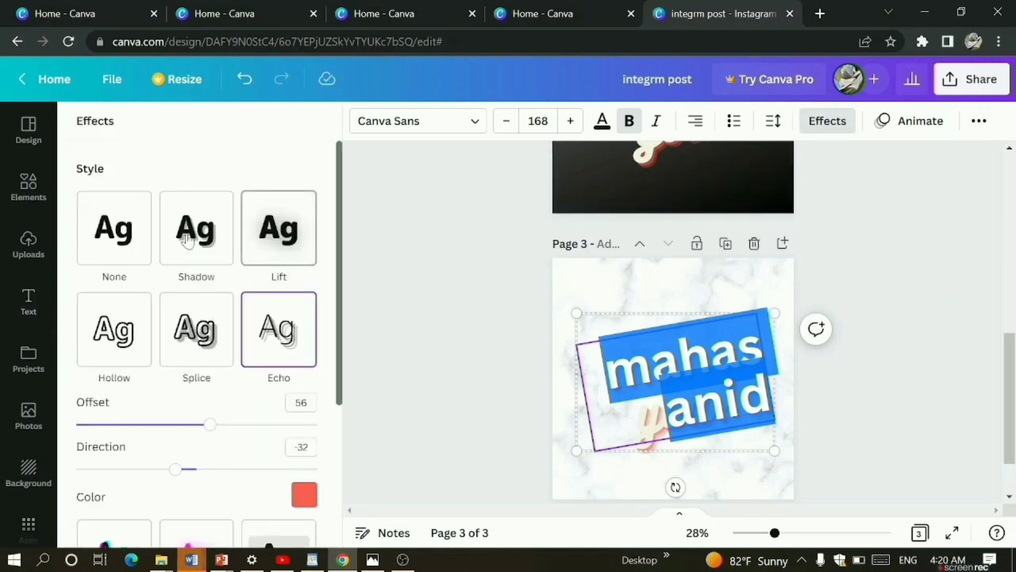
pyautogui.click(131, 243)
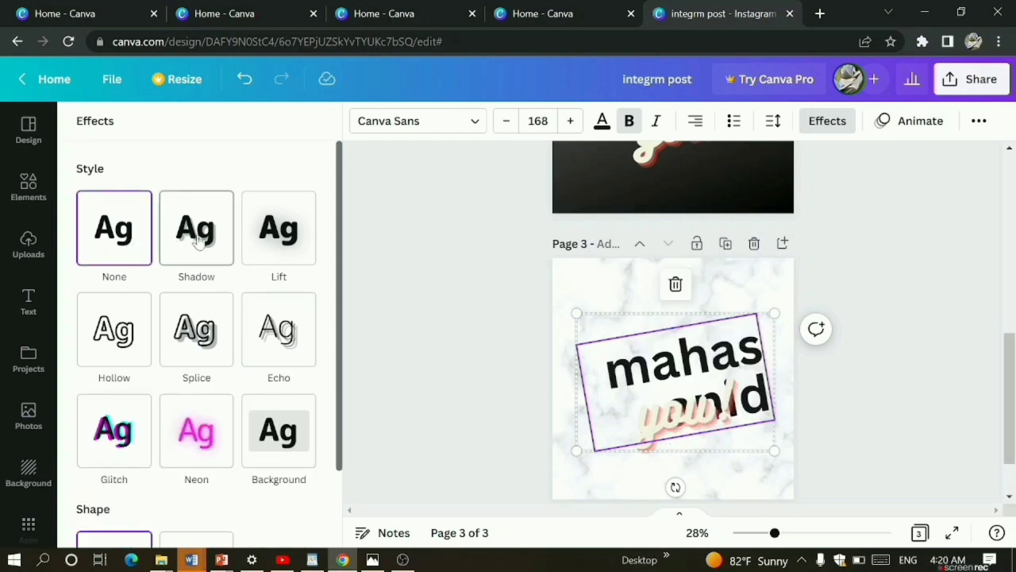
pyautogui.click(211, 448)
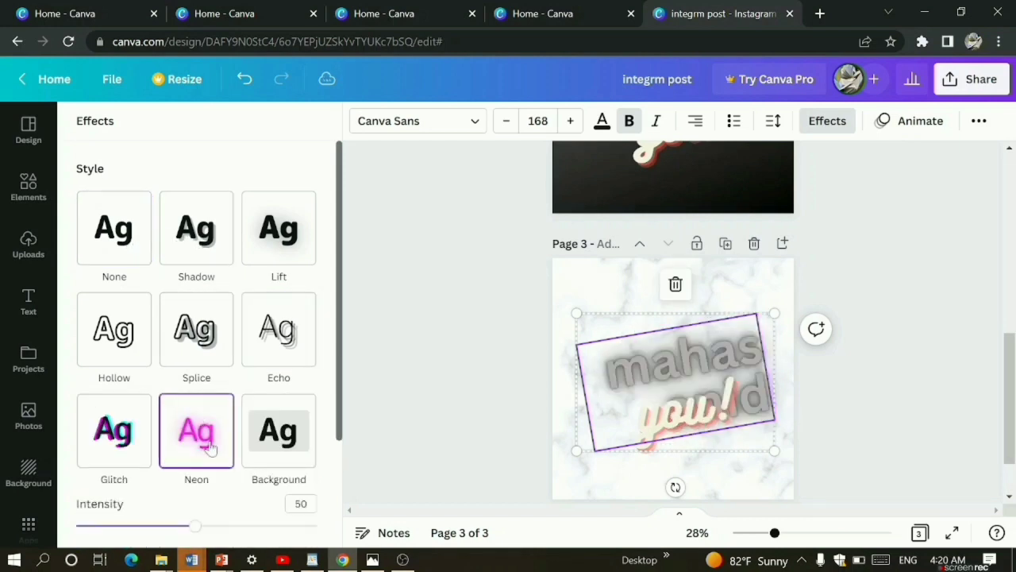
pyautogui.click(274, 441)
pyautogui.click(101, 446)
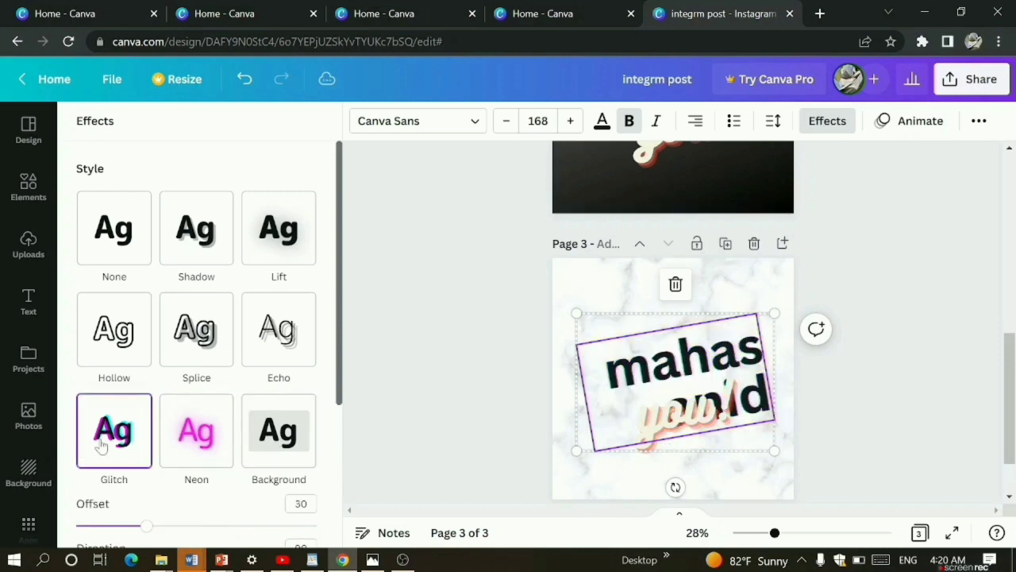
pyautogui.press('Escape')
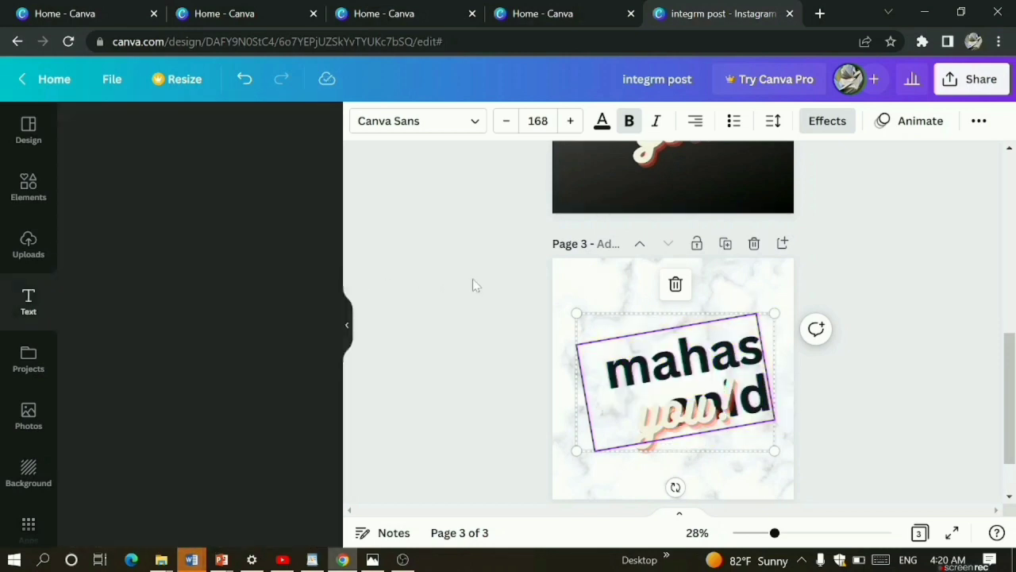
# View the text animation options for the name text and close them without applying one
pyautogui.click(913, 123)
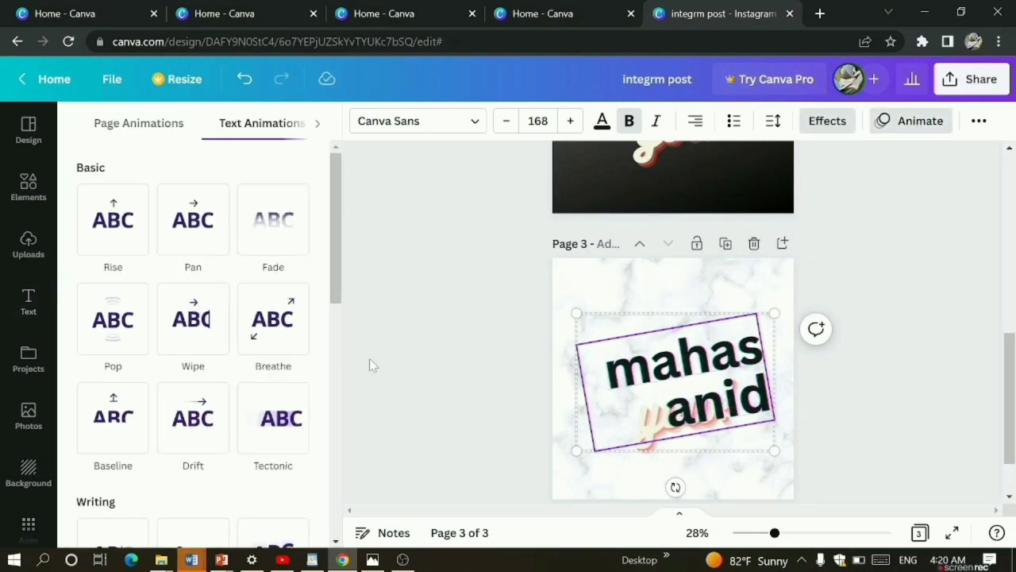
pyautogui.press('Escape')
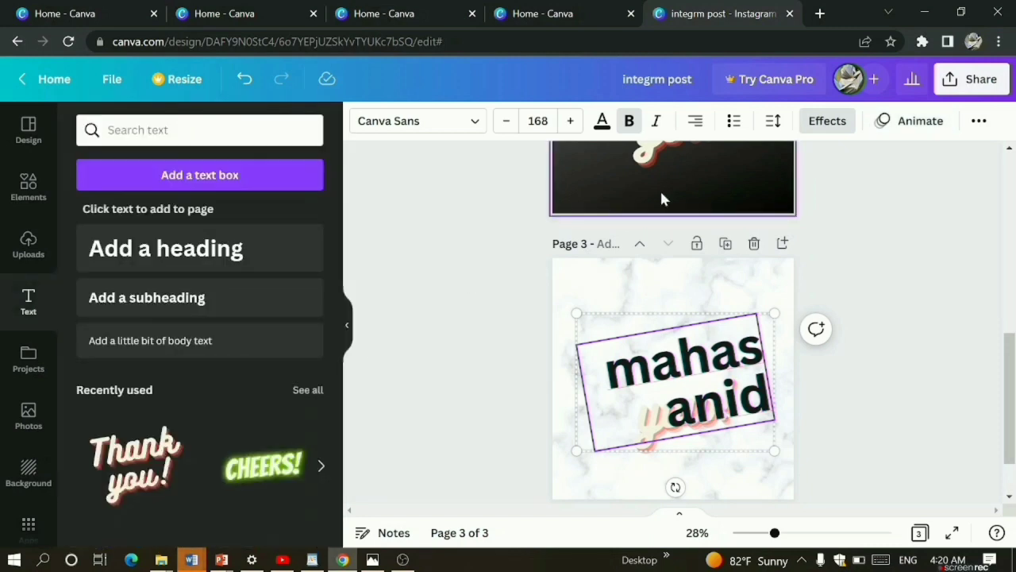
# Try the Drift animation on the name text and apply the Tectonic text animation instead
pyautogui.click(820, 121)
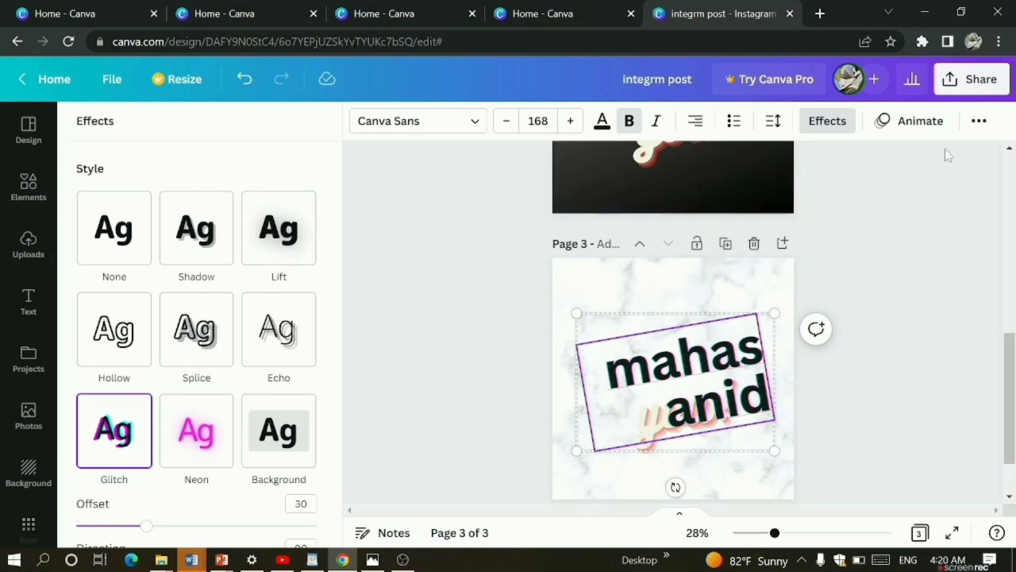
pyautogui.click(931, 129)
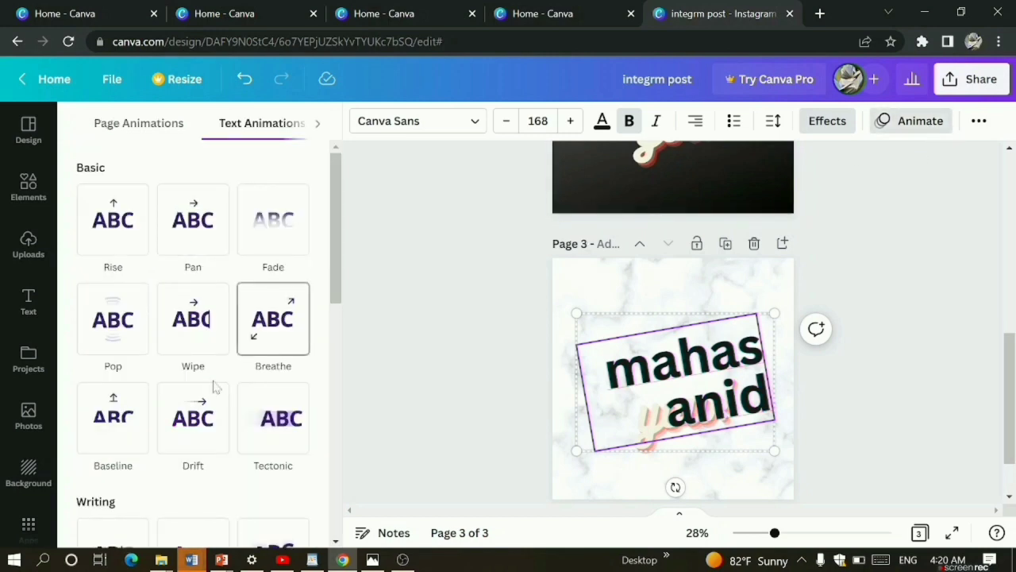
pyautogui.click(198, 409)
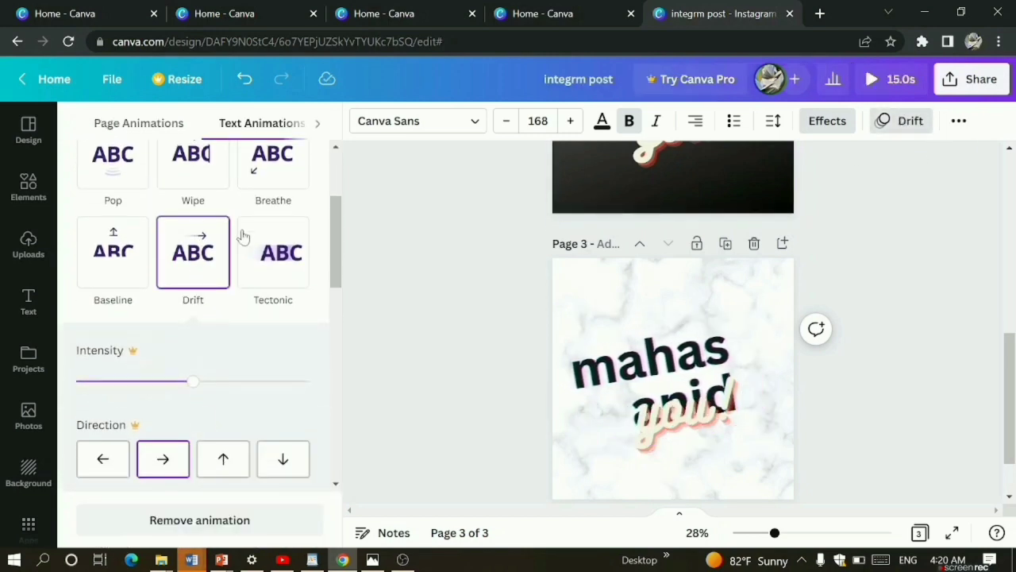
pyautogui.click(282, 252)
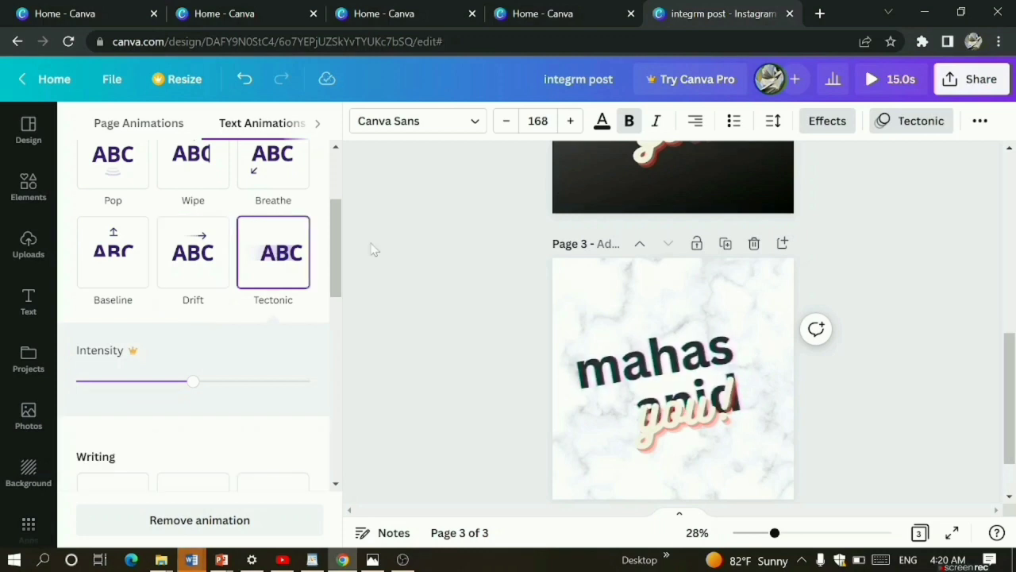
pyautogui.click(481, 262)
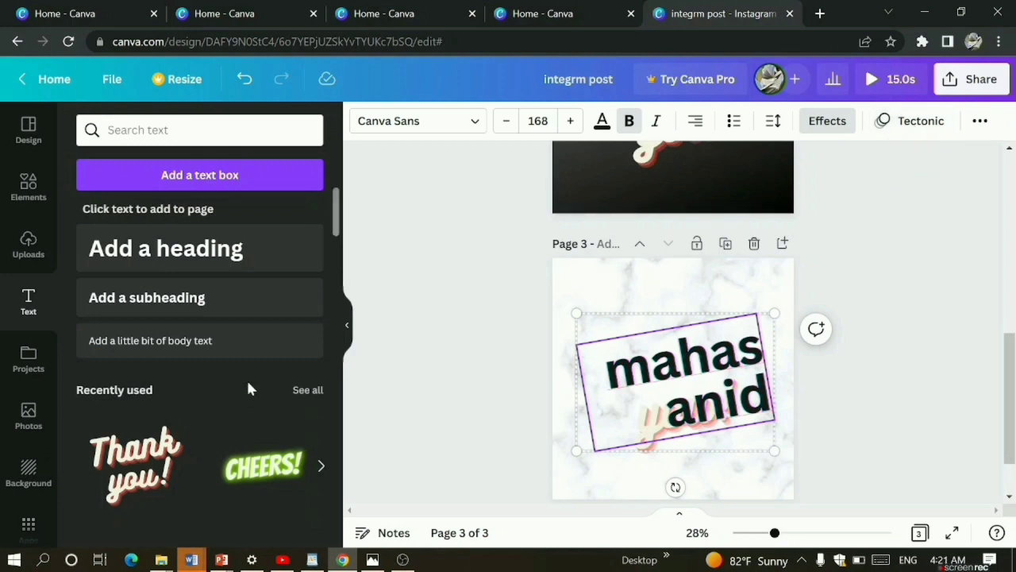
# Look through the designs and images in Your projects and glance at the photo library
pyautogui.click(30, 358)
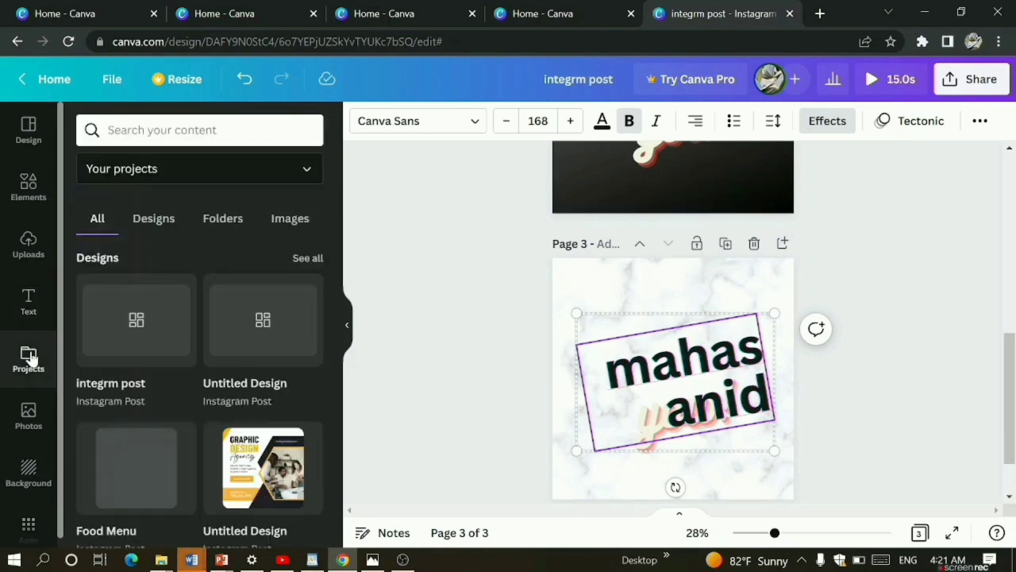
pyautogui.moveTo(164, 331)
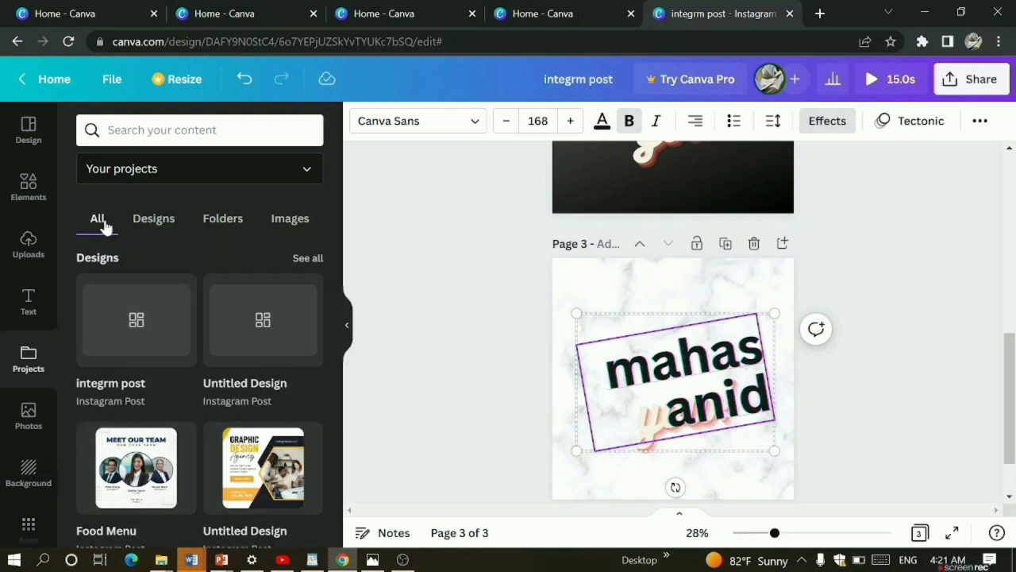
pyautogui.click(148, 222)
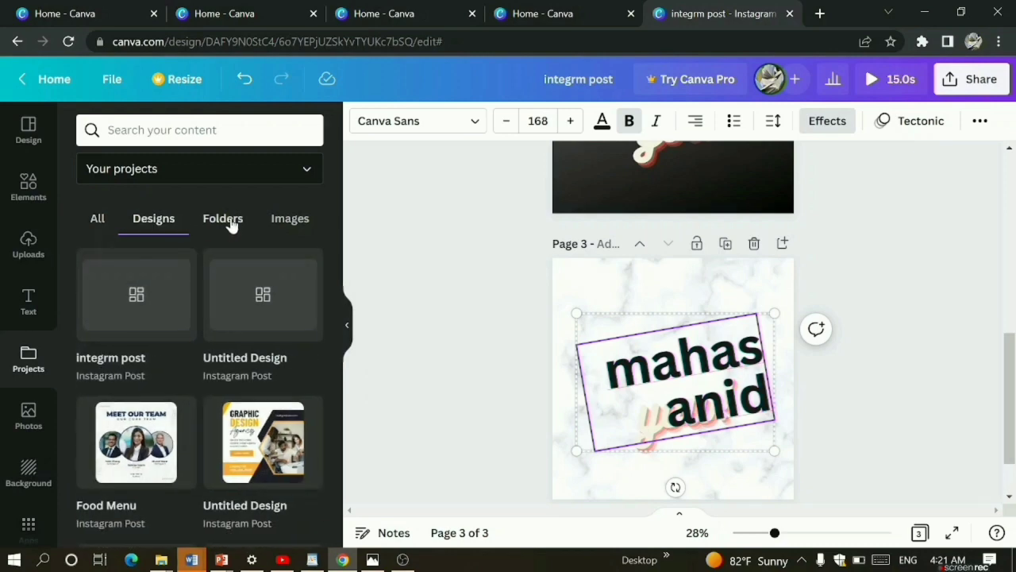
pyautogui.click(295, 218)
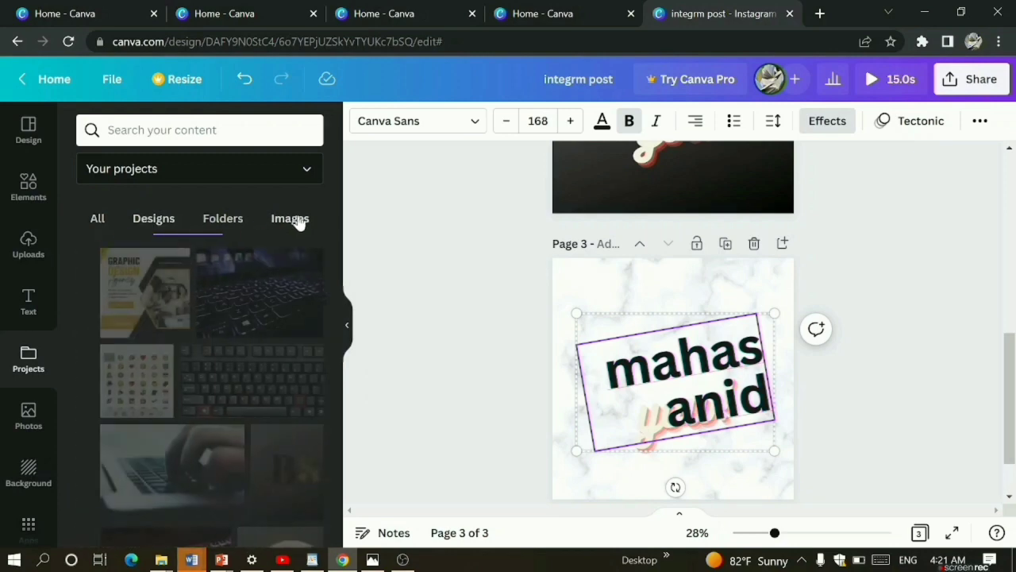
pyautogui.click(97, 221)
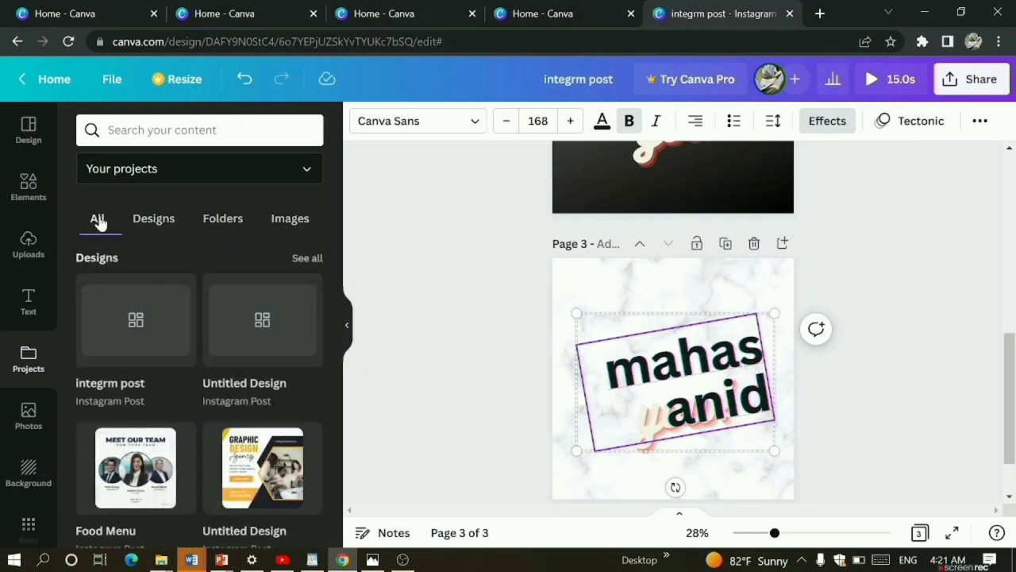
pyautogui.click(28, 420)
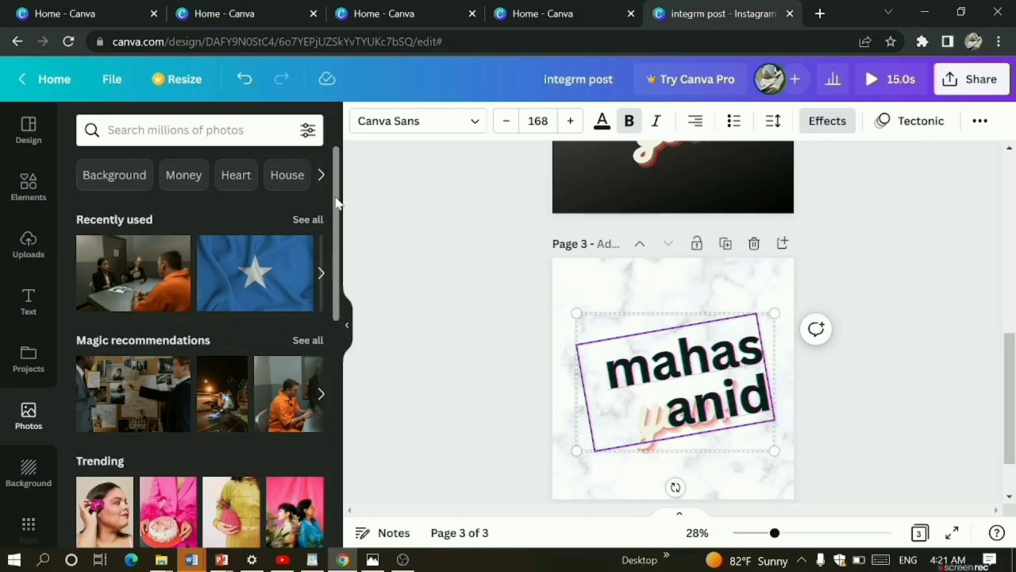
# Browse the Food category of Instagram Post templates and apply the Special Healthy Spices template to page 3
pyautogui.click(24, 137)
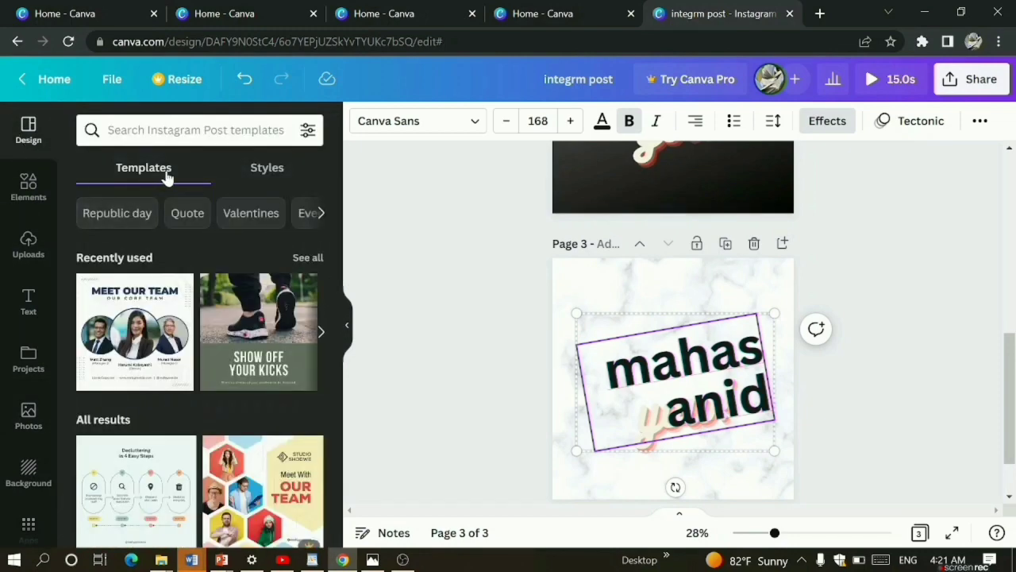
pyautogui.click(320, 214)
pyautogui.click(320, 214)
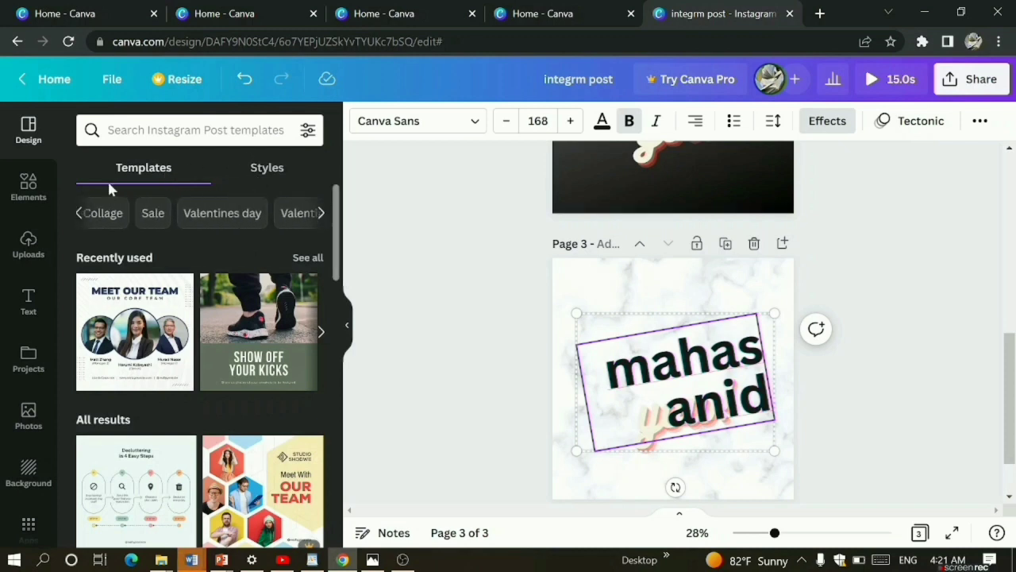
pyautogui.click(80, 214)
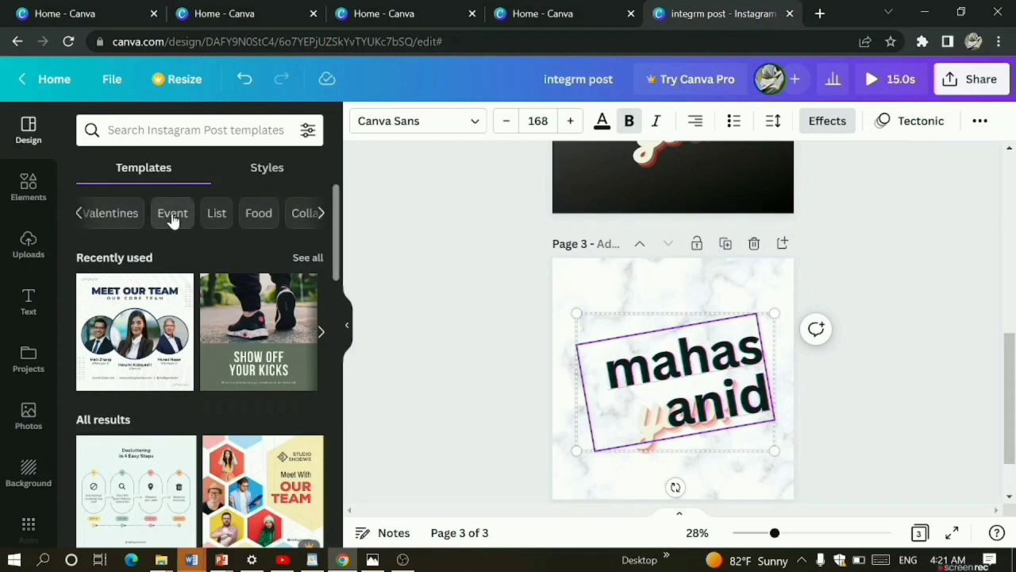
pyautogui.click(255, 216)
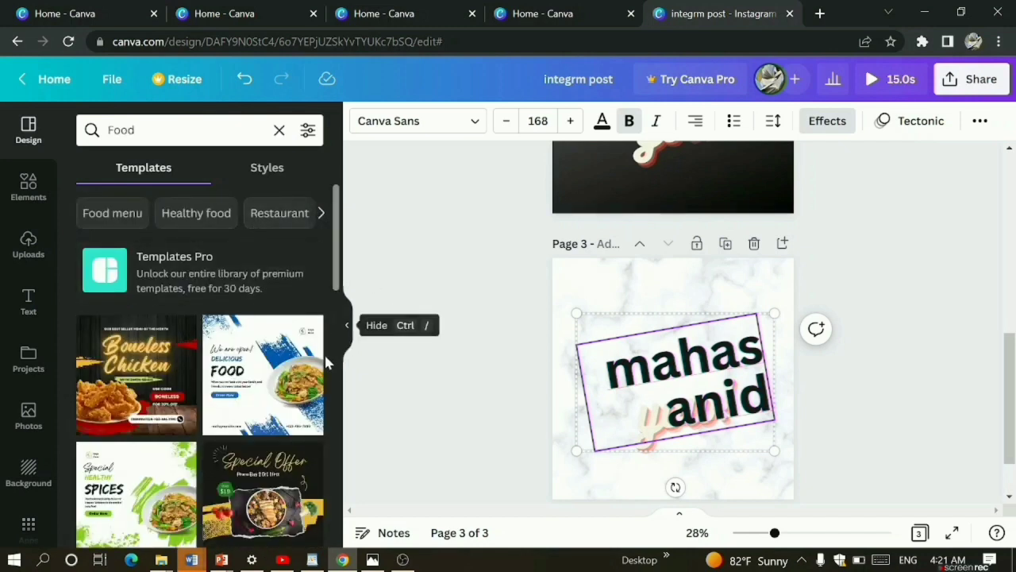
pyautogui.moveTo(334, 274); pyautogui.dragTo(335, 314)
pyautogui.click(158, 349)
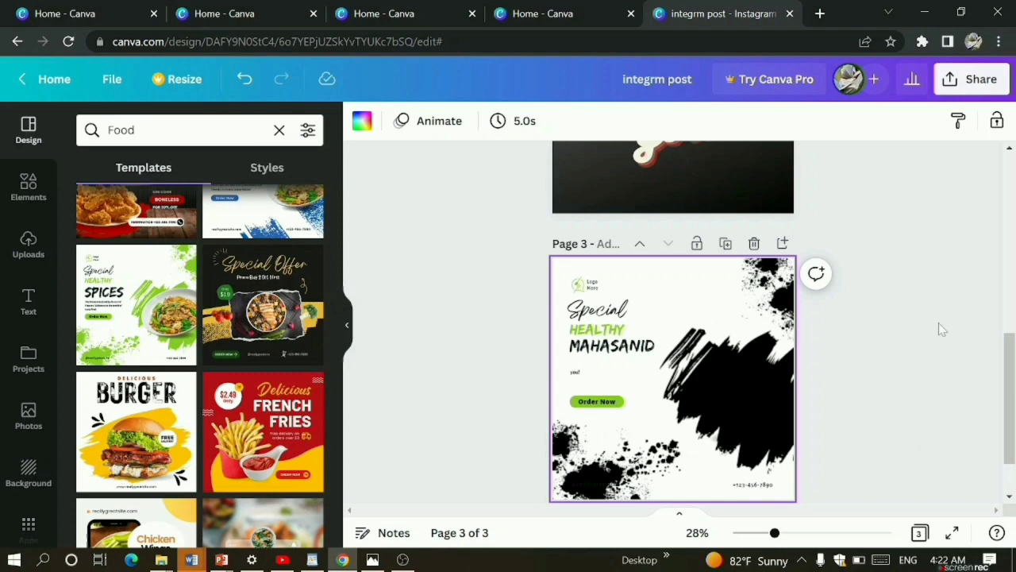
# Select the noodle dish picture on page 3 and search the photo library for "rice"
pyautogui.scroll(-1, 1010, 373)
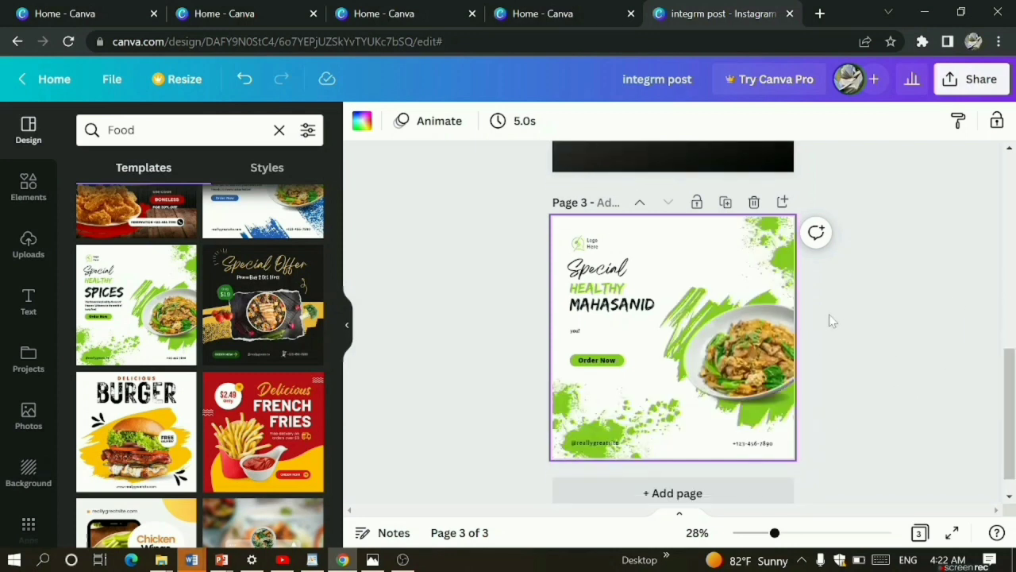
pyautogui.click(742, 367)
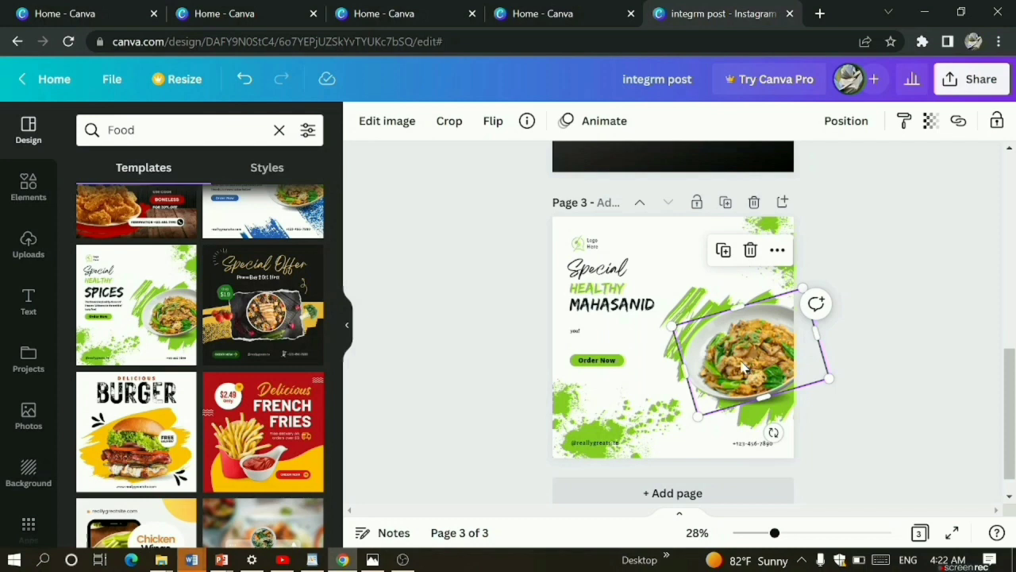
pyautogui.click(28, 416)
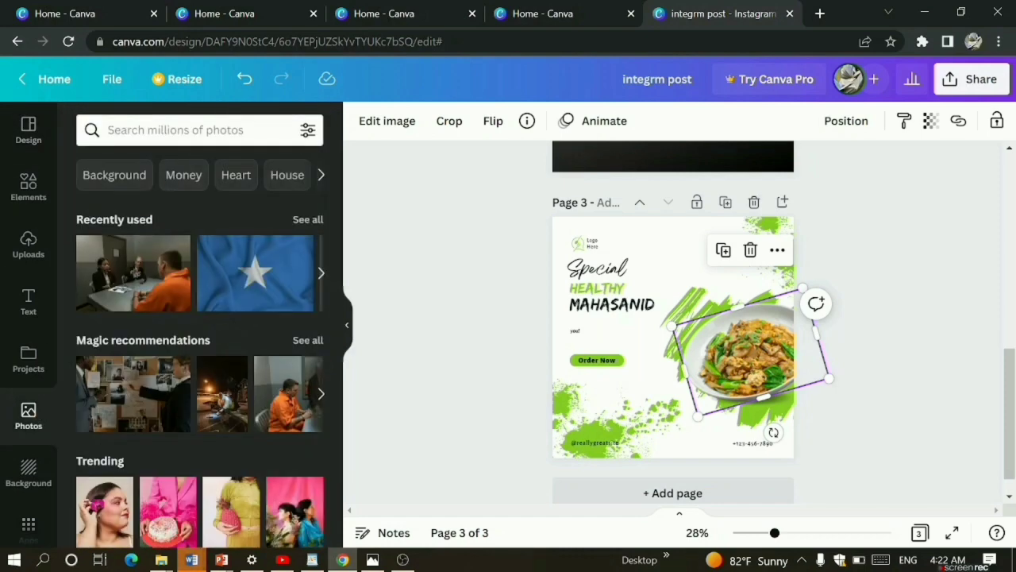
pyautogui.click(176, 130)
pyautogui.write('rice')
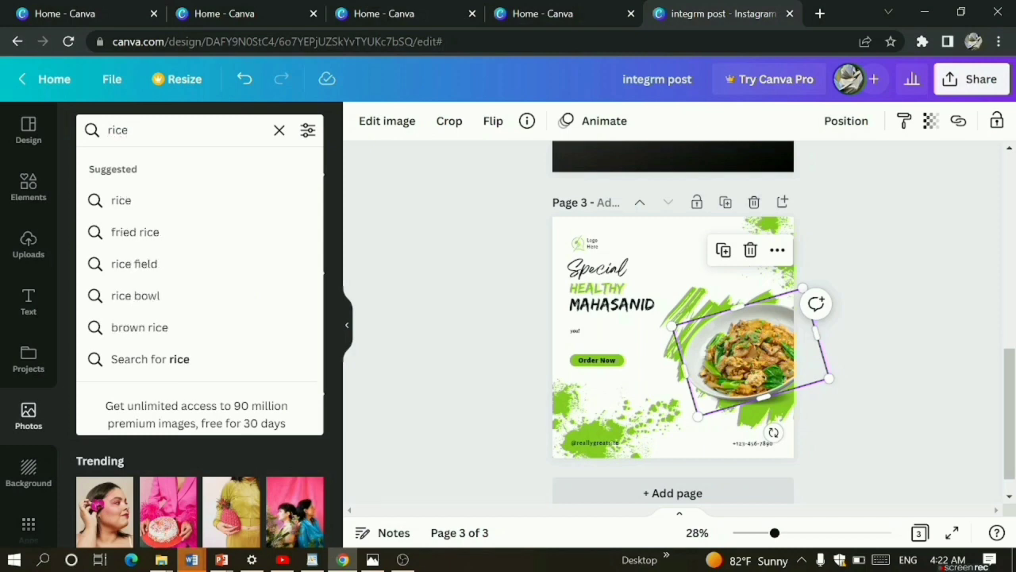
pyautogui.press('Return')
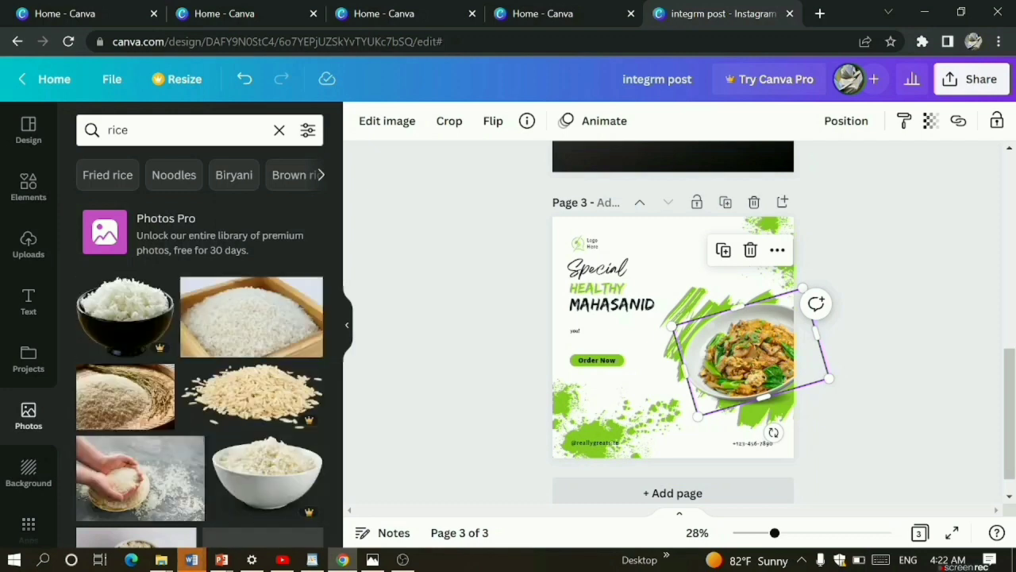
# Replace the noodle dish picture on page 3 with the photo of hands holding a bowl of uncooked rice
pyautogui.moveTo(336, 194); pyautogui.dragTo(353, 337)
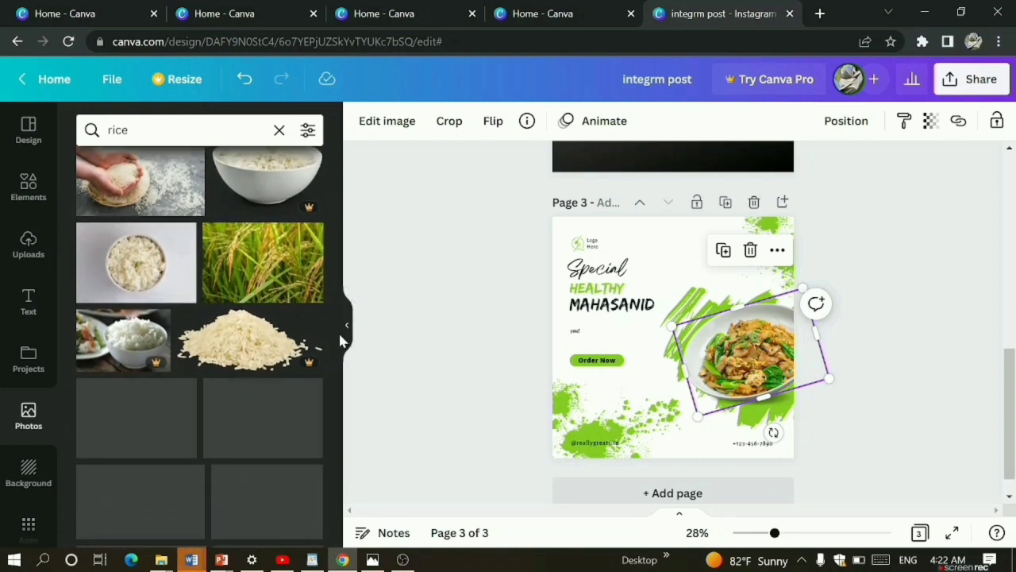
pyautogui.scroll(-2, 339, 391)
pyautogui.scroll(-3, 339, 391)
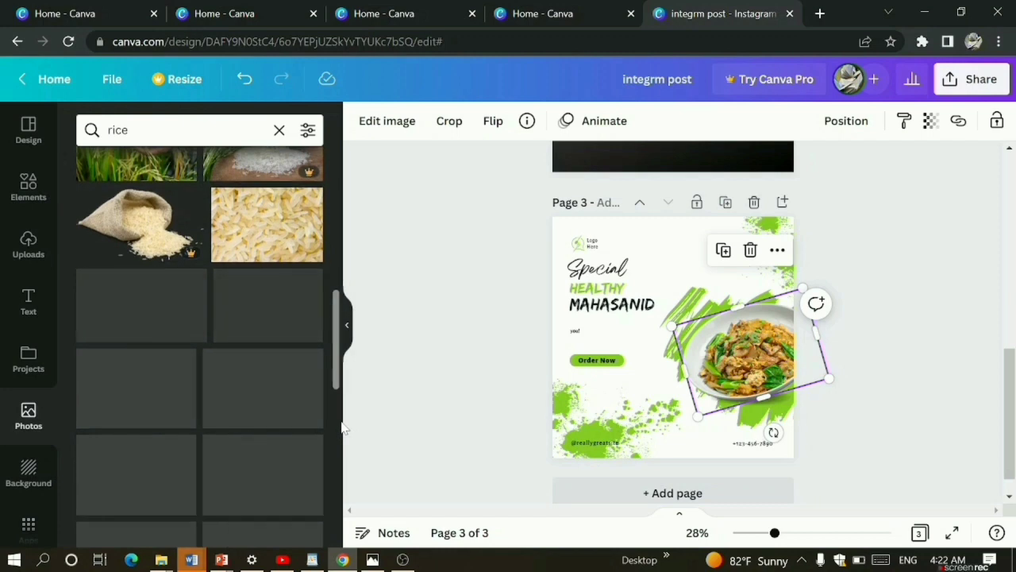
pyautogui.scroll(-1, 342, 432)
pyautogui.scroll(5, 342, 436)
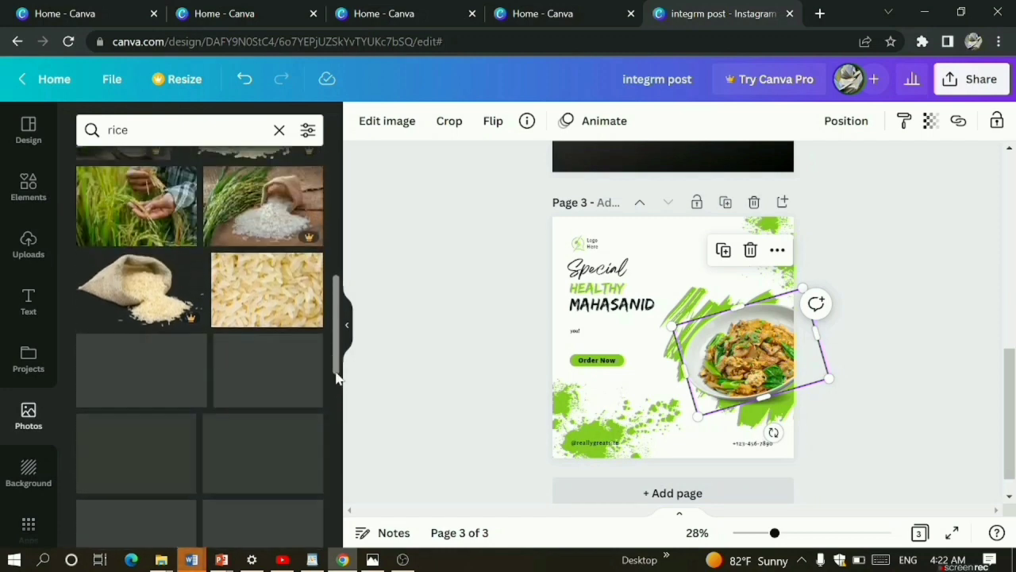
pyautogui.scroll(1, 339, 351)
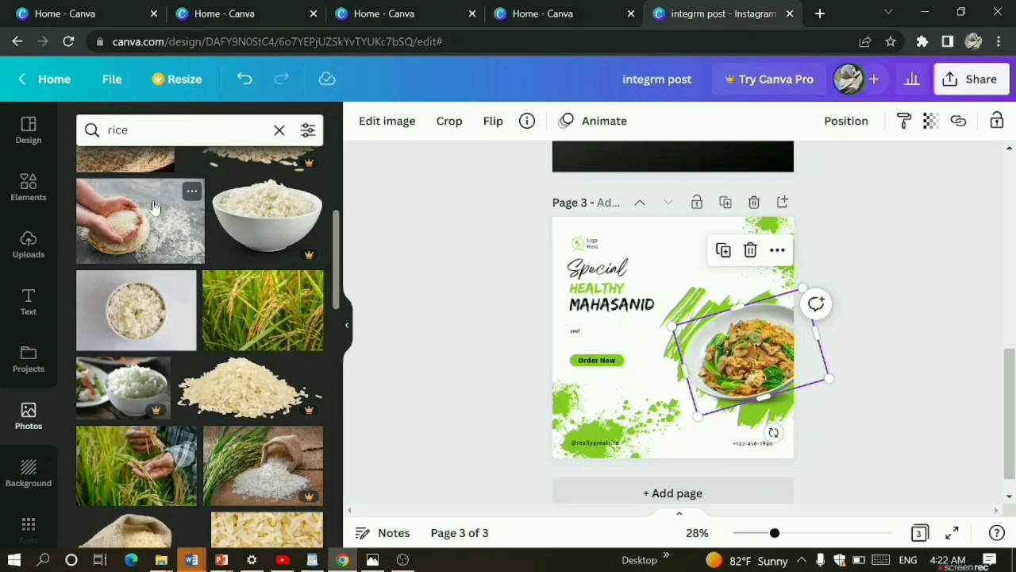
pyautogui.moveTo(142, 209); pyautogui.dragTo(766, 311)
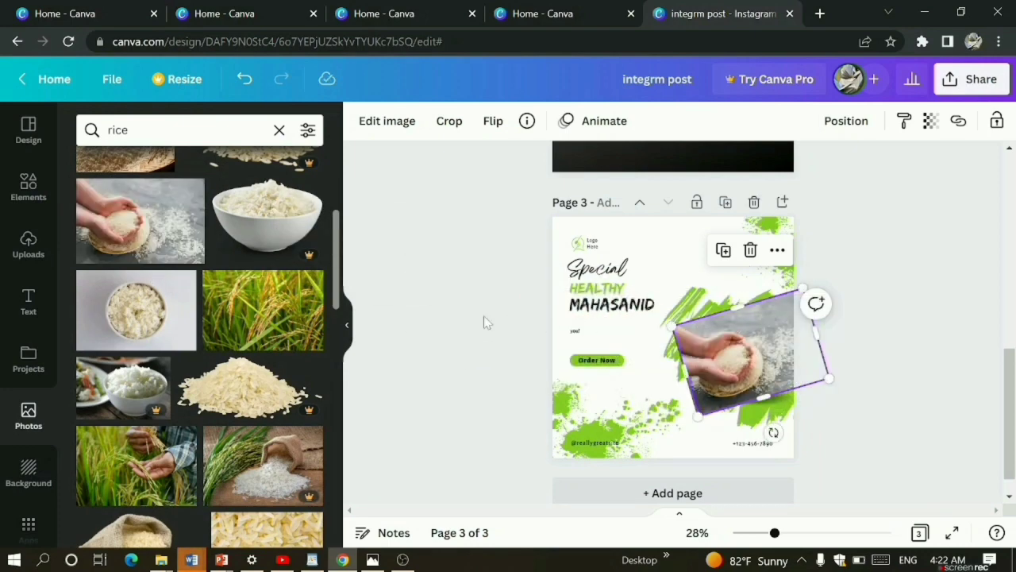
pyautogui.click(449, 302)
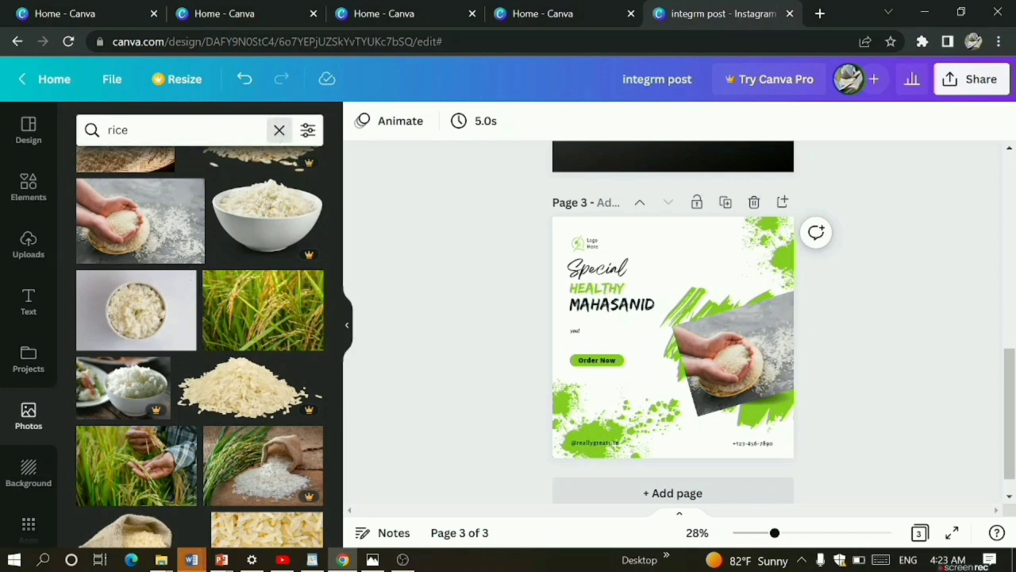
# Add a blank page after page 3 and open the background library
pyautogui.click(278, 131)
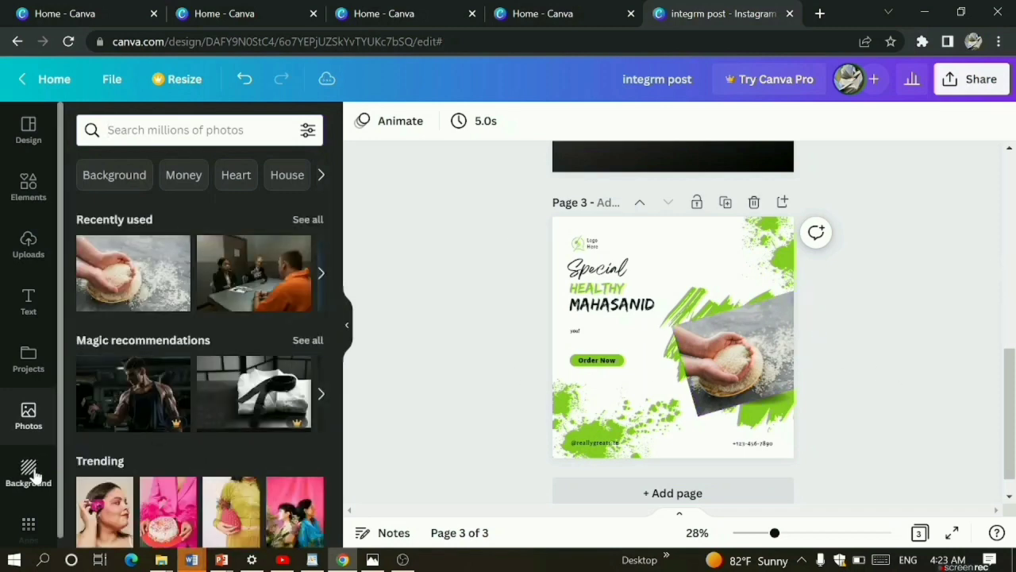
pyautogui.click(691, 493)
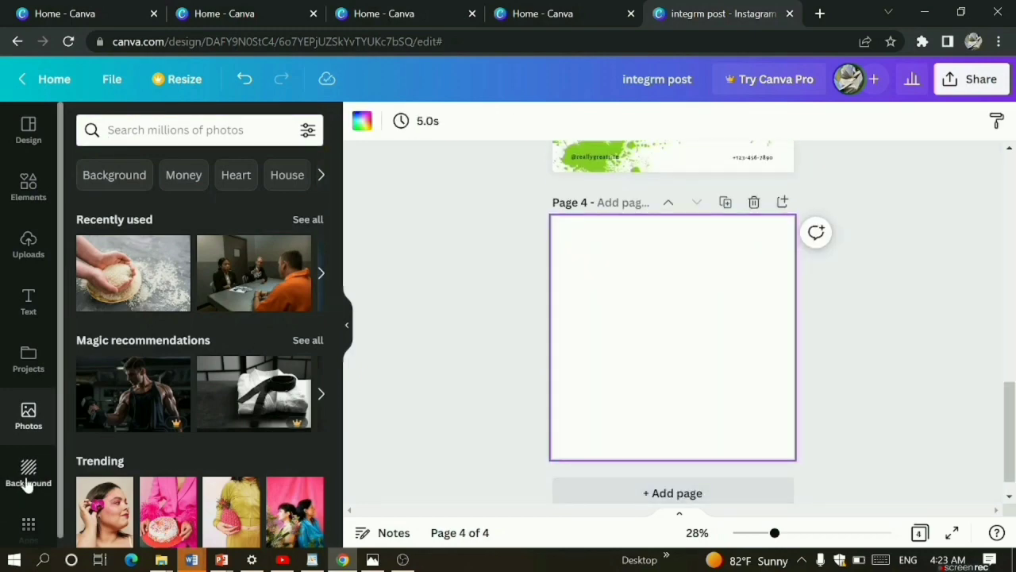
pyautogui.click(27, 477)
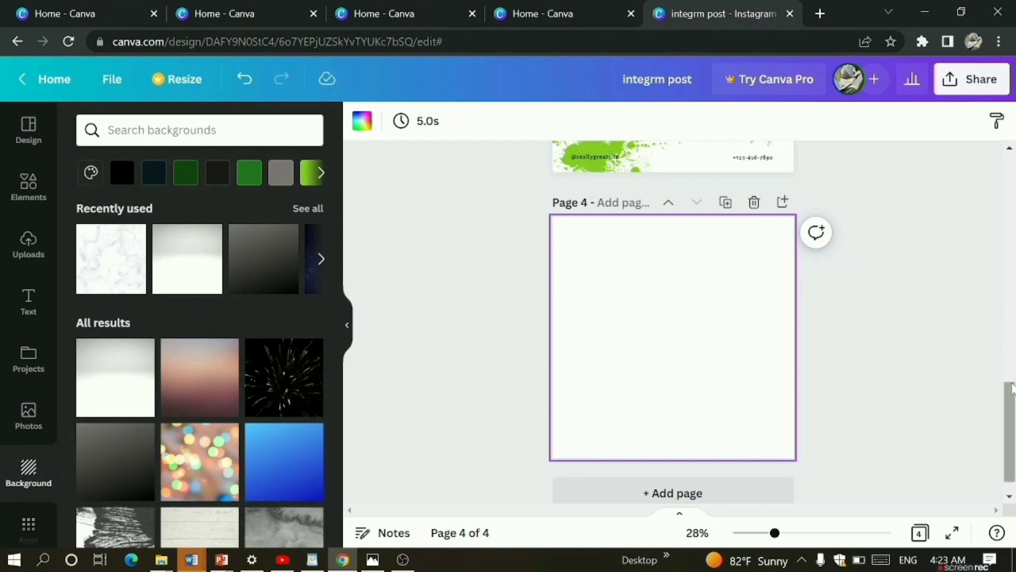
# Try the grey smoky and white marble backgrounds on page 3 and apply the crumpled paper background
pyautogui.scroll(4, 1012, 373)
pyautogui.click(697, 261)
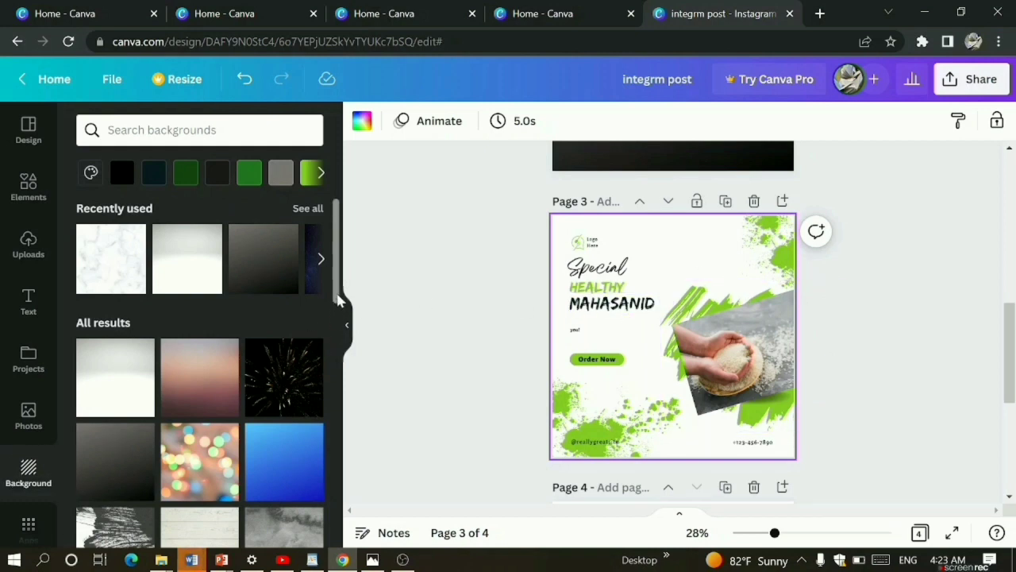
pyautogui.moveTo(338, 300); pyautogui.dragTo(340, 364)
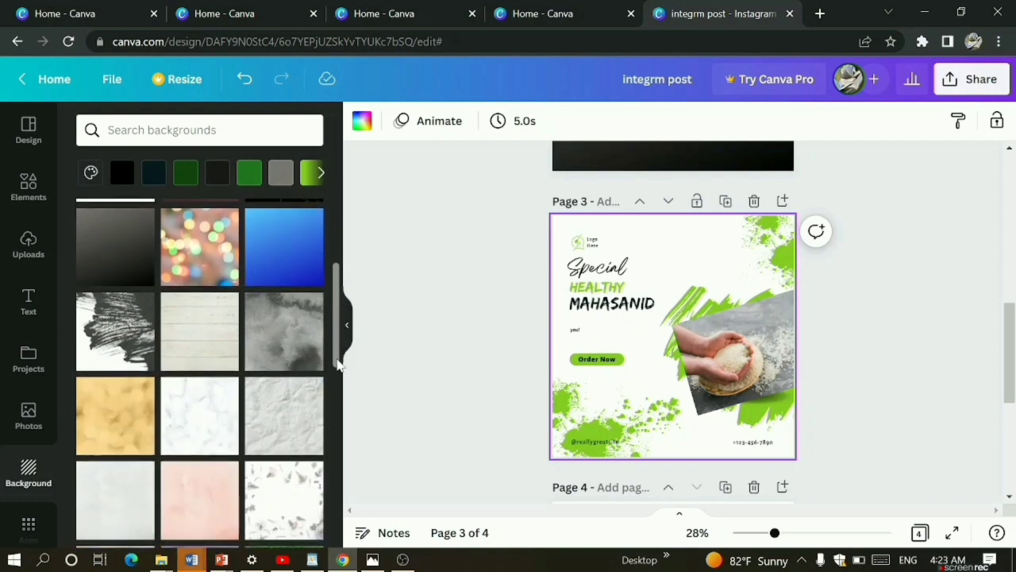
pyautogui.click(294, 365)
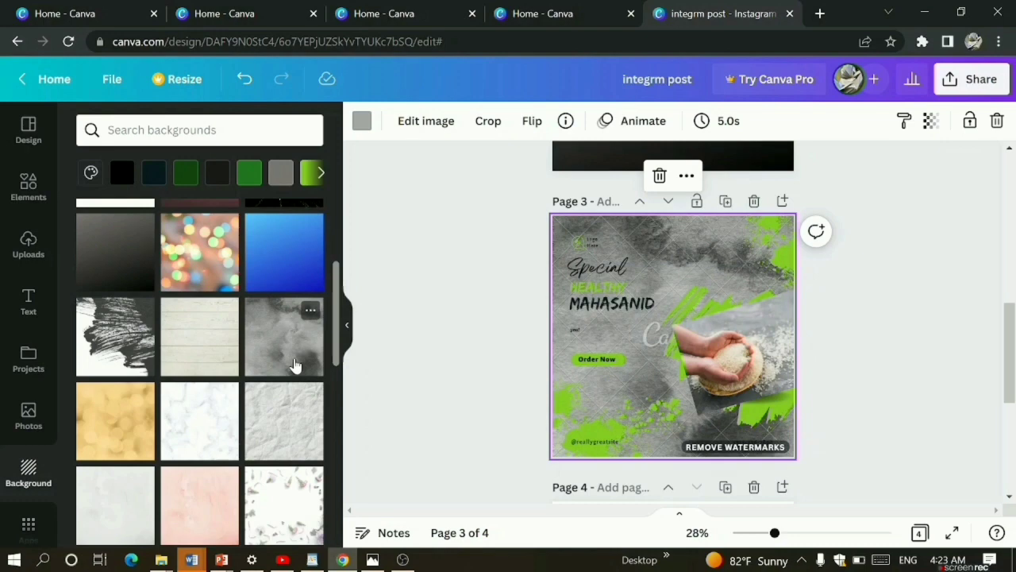
pyautogui.click(181, 435)
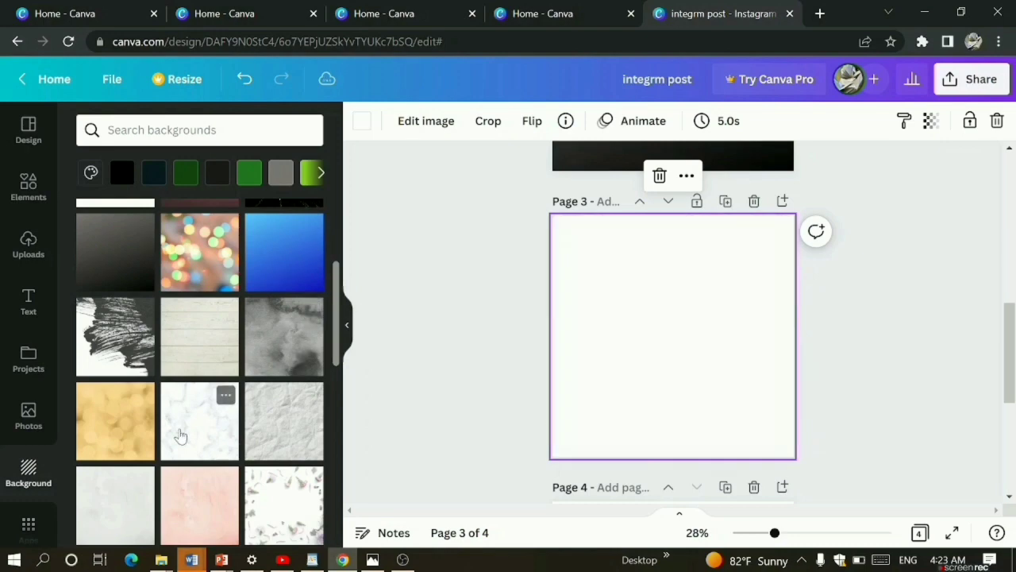
pyautogui.click(312, 438)
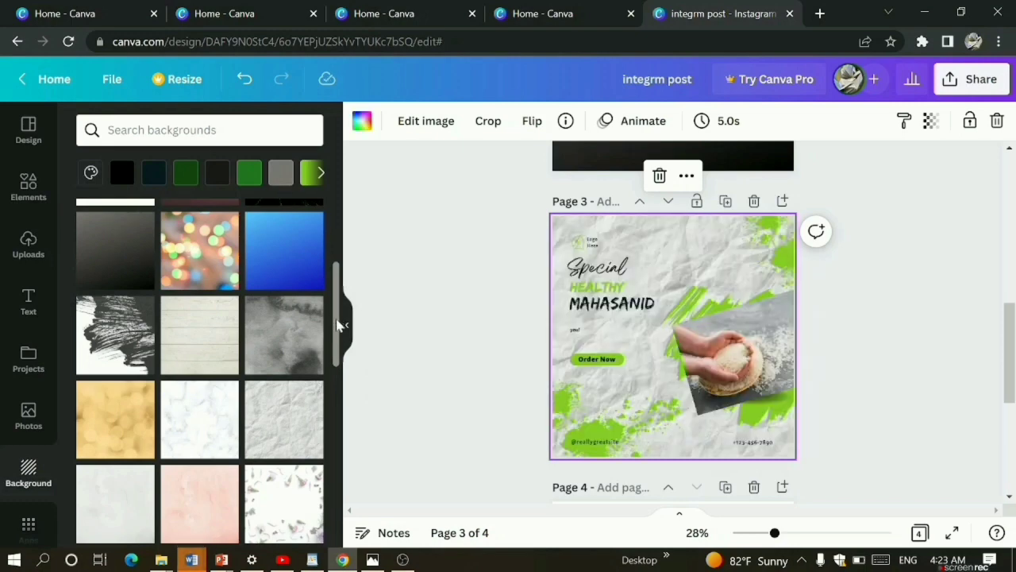
# Try the purple sunset background on page 3 and apply the black marble background
pyautogui.moveTo(336, 322); pyautogui.dragTo(347, 426)
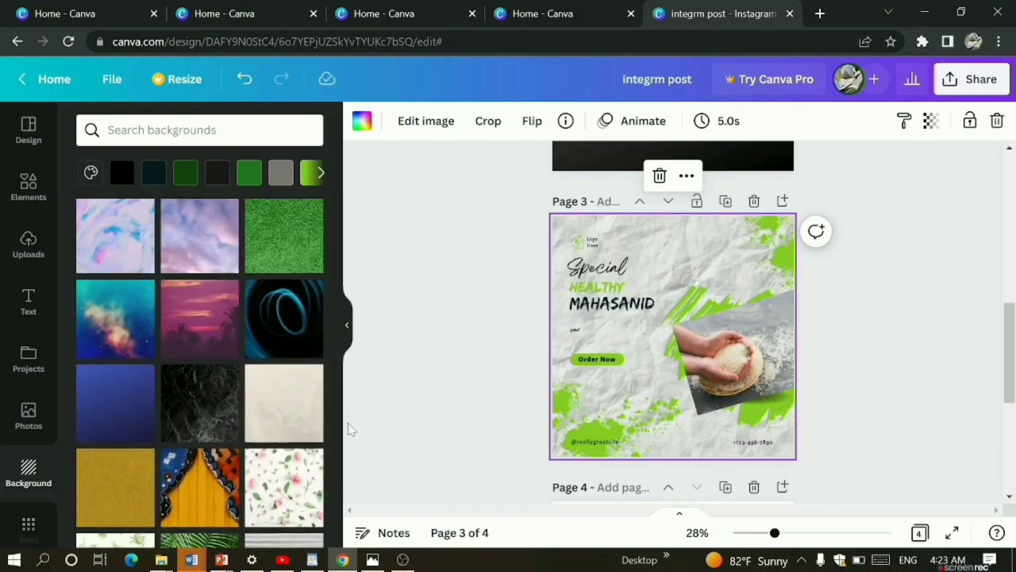
pyautogui.click(215, 319)
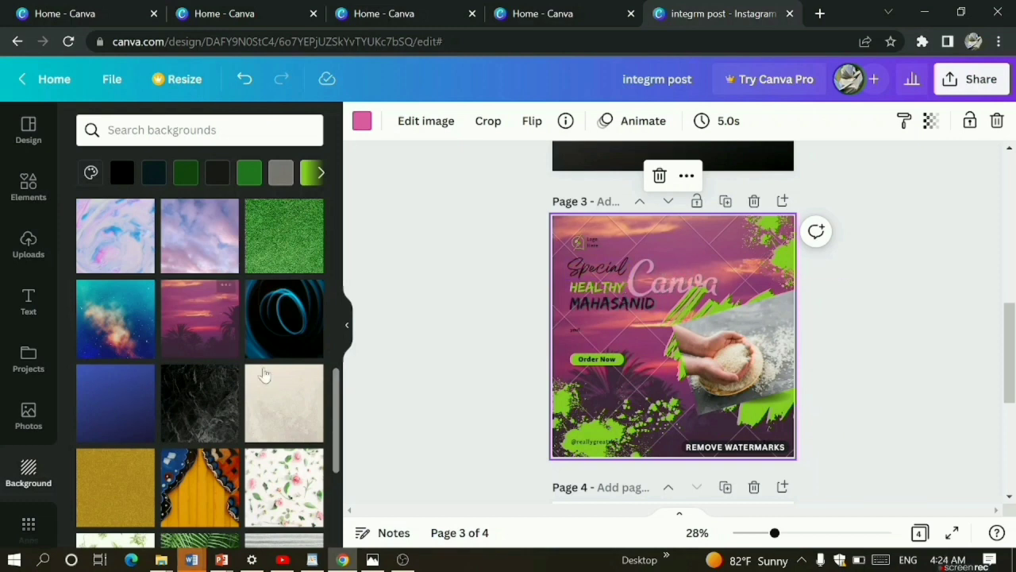
pyautogui.click(203, 418)
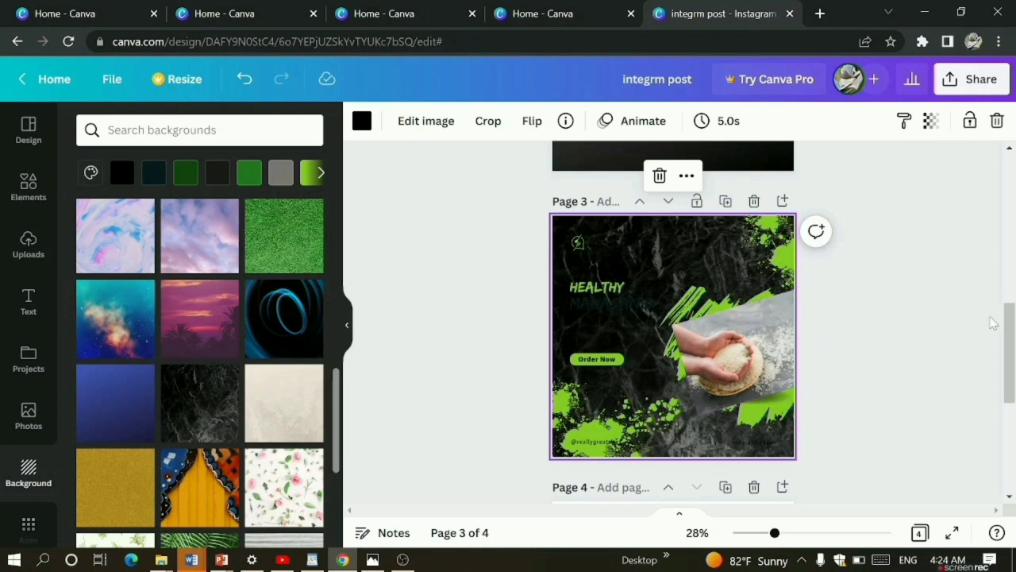
# Select the blank page 4 and search the background library for "lights"
pyautogui.moveTo(1004, 330); pyautogui.dragTo(1004, 386)
pyautogui.click(703, 404)
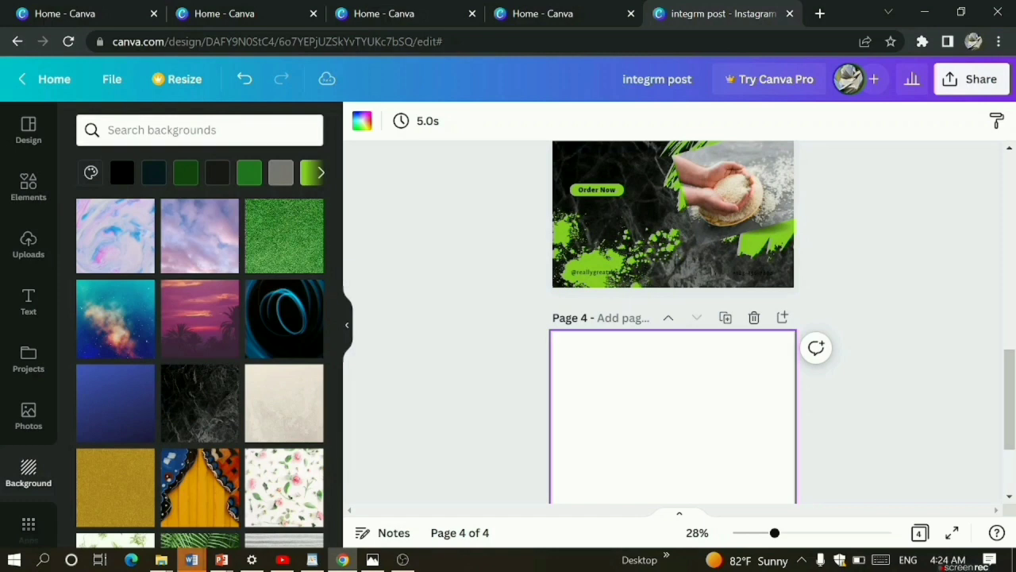
pyautogui.click(158, 129)
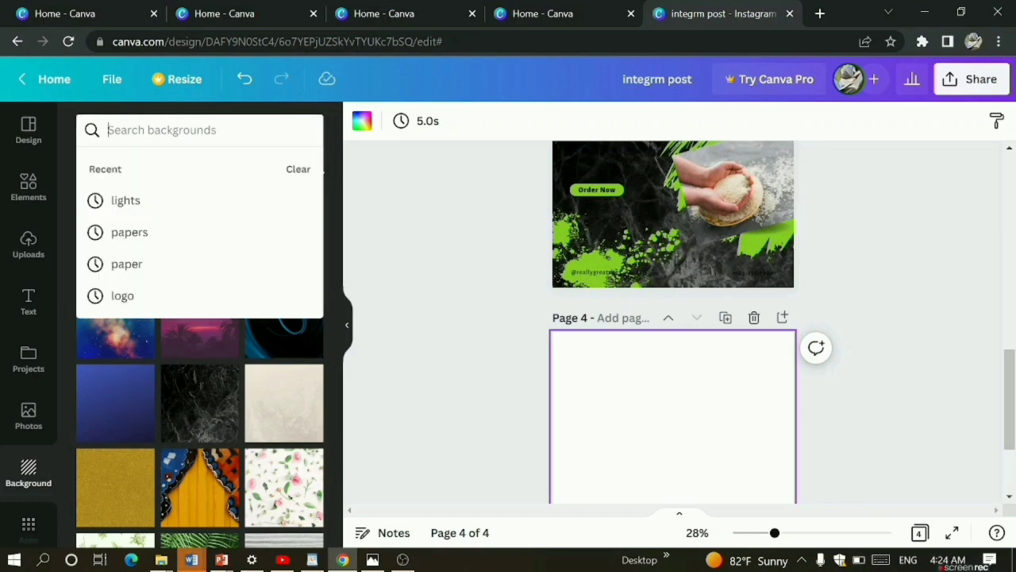
pyautogui.click(140, 203)
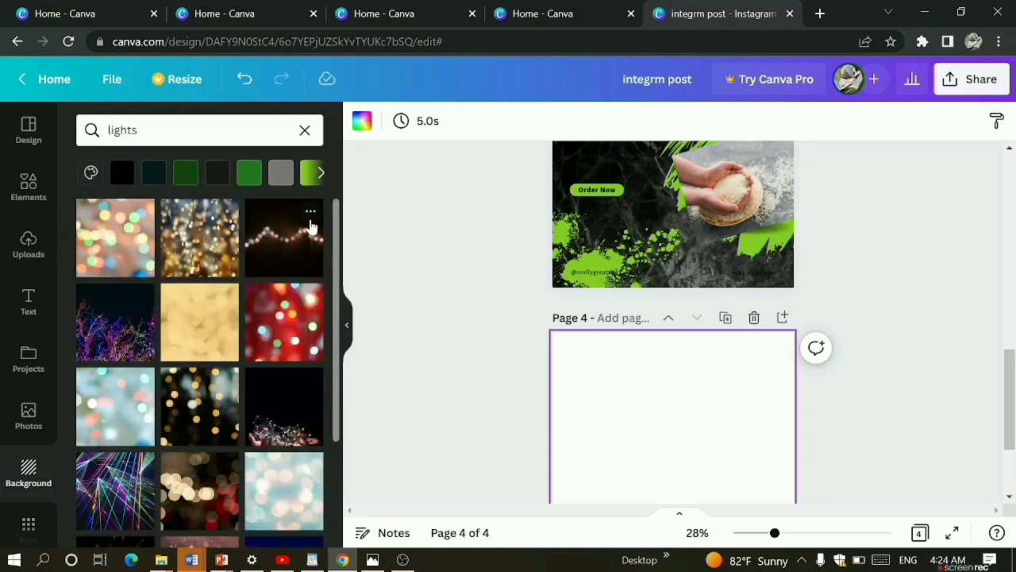
pyautogui.moveTo(345, 270); pyautogui.dragTo(332, 253)
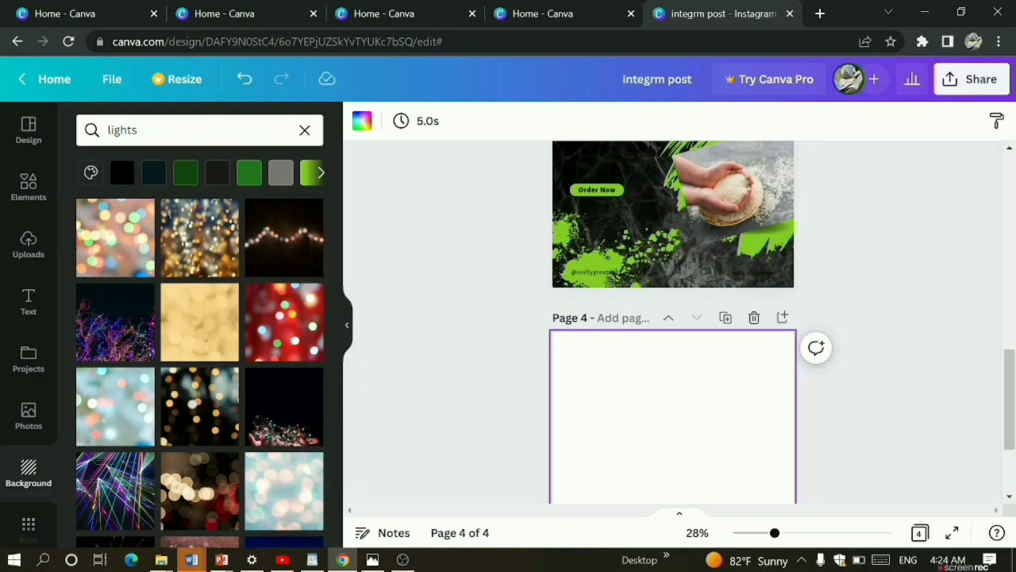
# Search the background library for "studio" instead and clear the search
pyautogui.click(138, 130)
pyautogui.press('BackSpace')
pyautogui.press('BackSpace')
pyautogui.press('BackSpace')
pyautogui.press('BackSpace')
pyautogui.press('BackSpace')
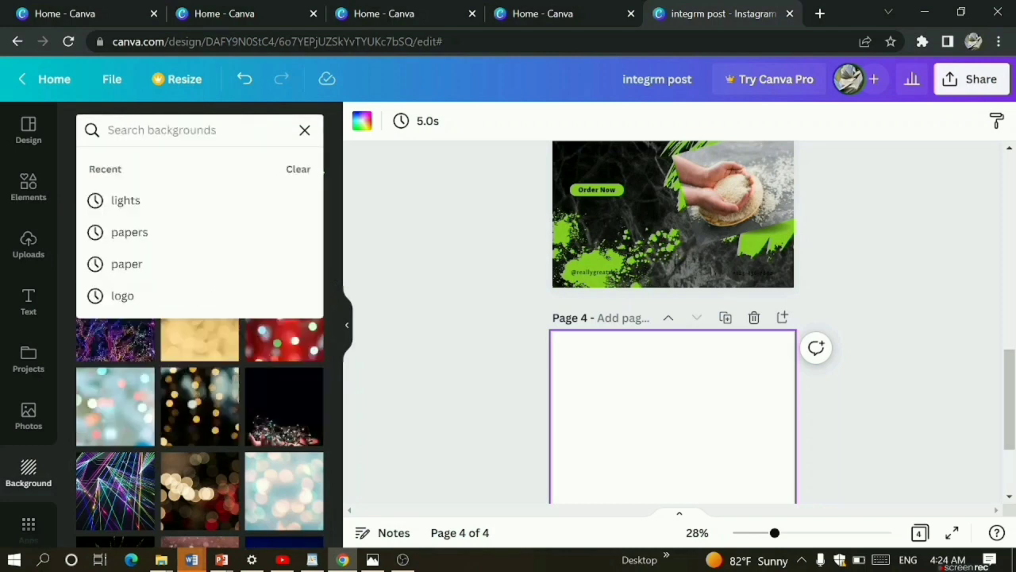
pyautogui.write('st')
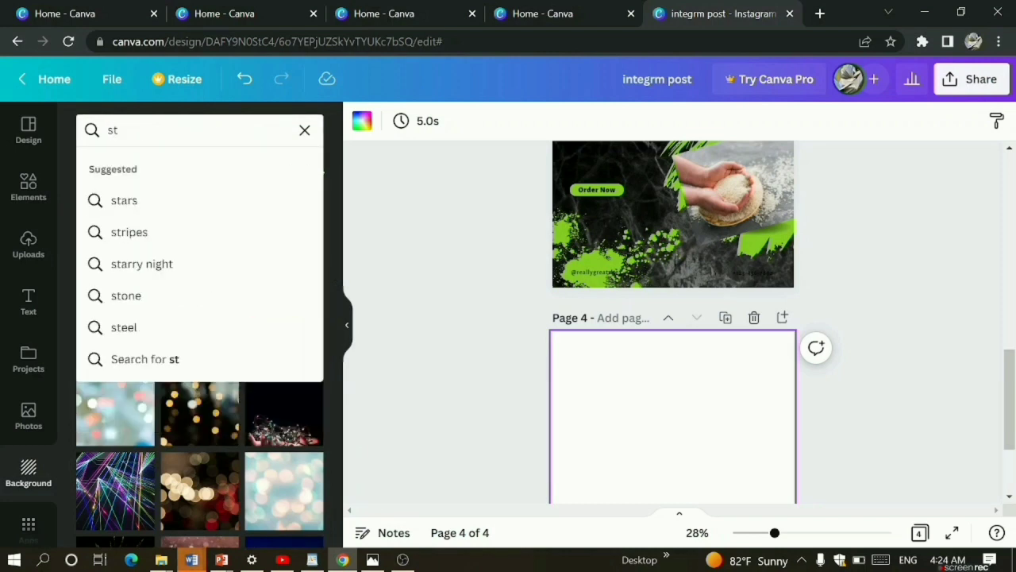
pyautogui.write('udio')
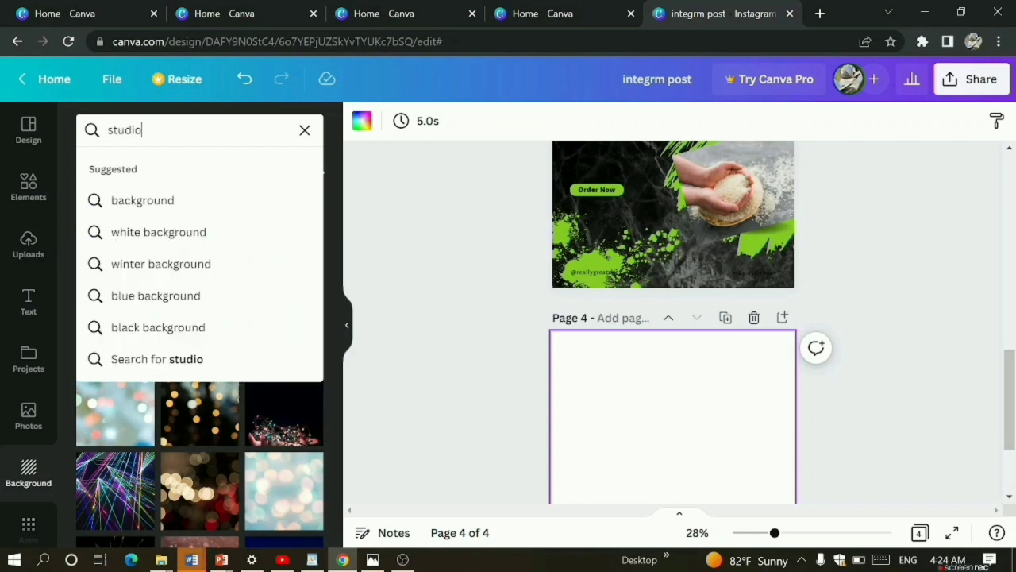
pyautogui.press('Return')
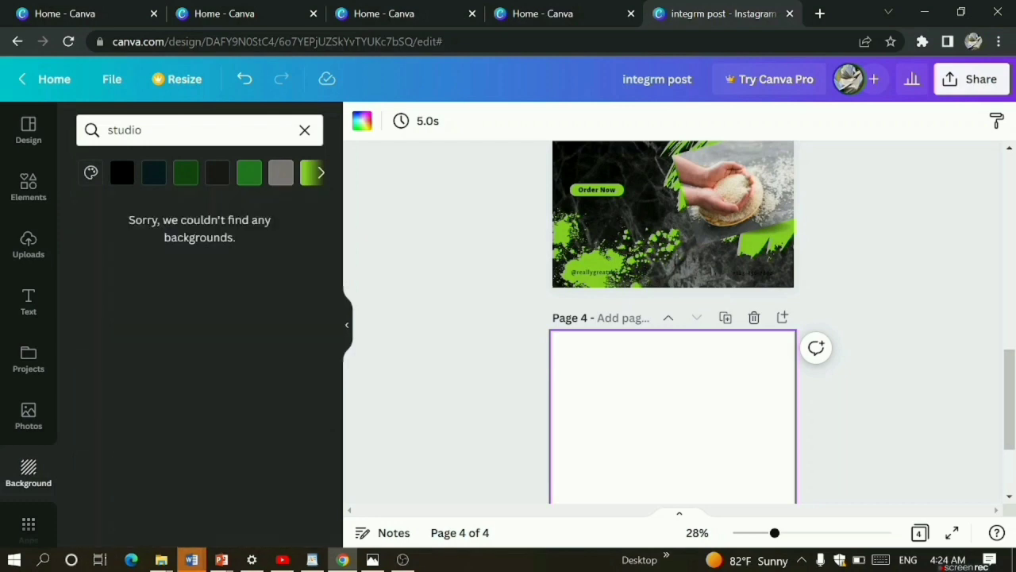
pyautogui.click(304, 131)
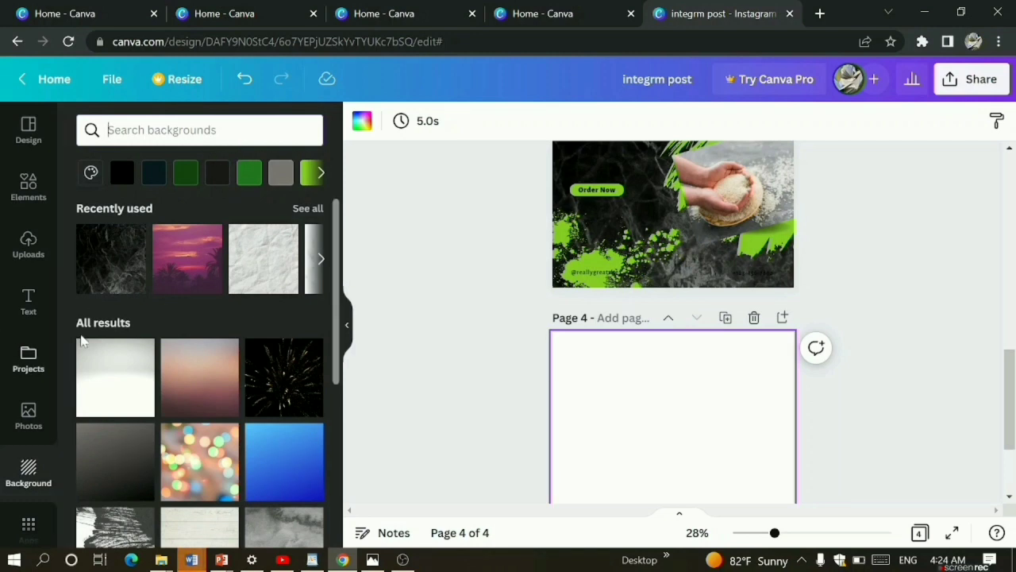
# Open the Canva apps library and deselect page 4
pyautogui.scroll(-1, 62, 357)
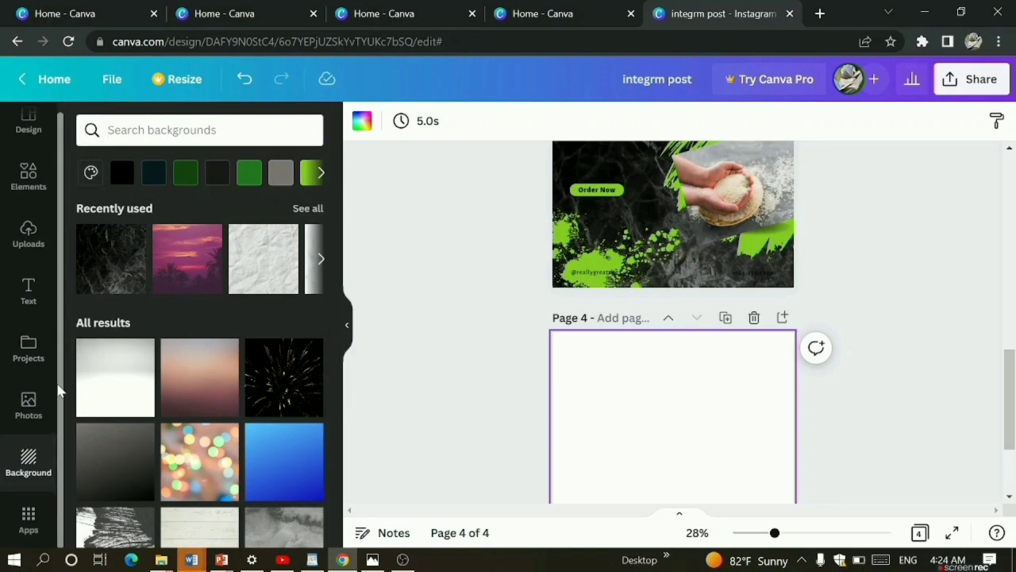
pyautogui.click(37, 520)
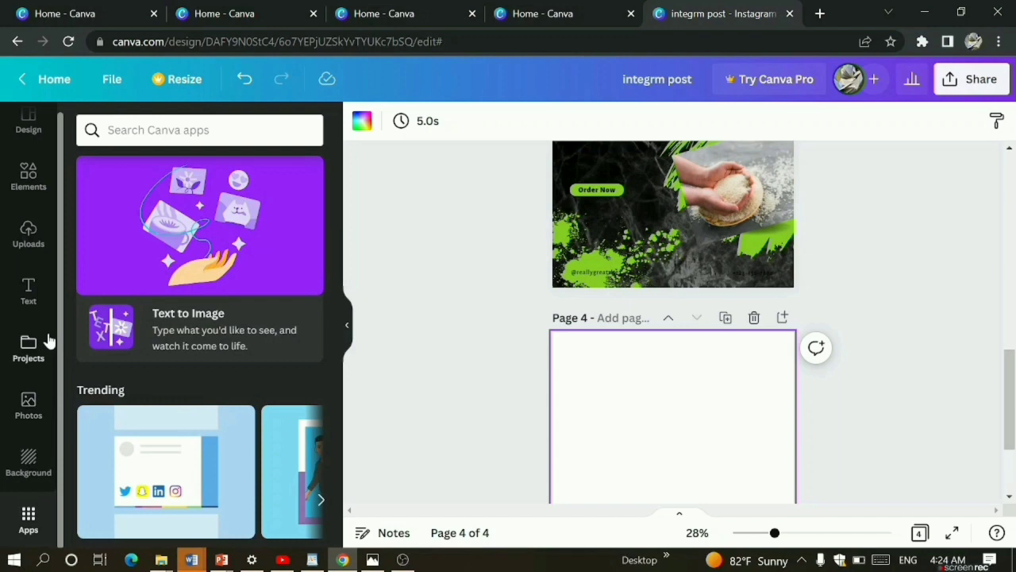
pyautogui.click(467, 264)
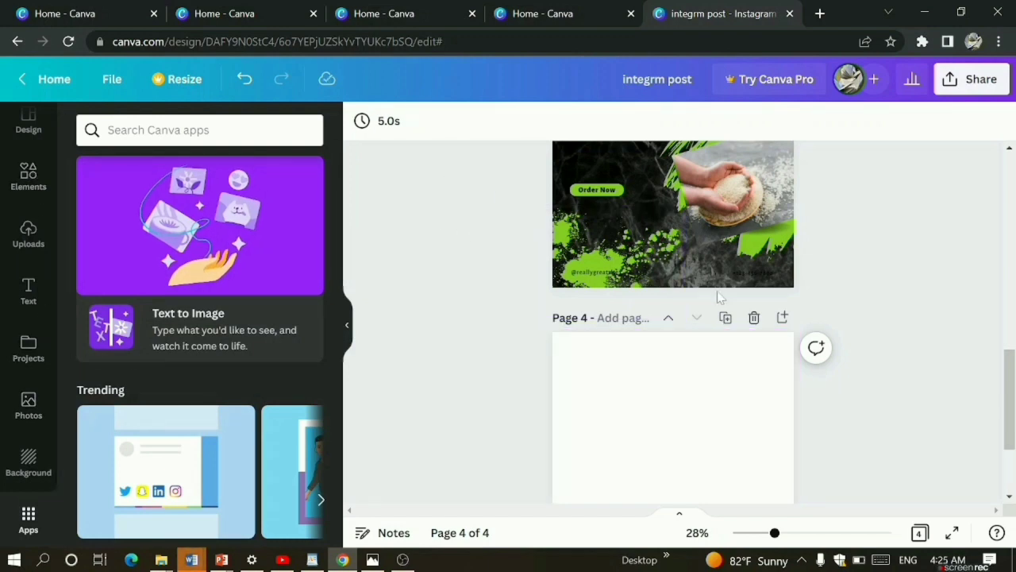
# Return to page 1, view its page timing setting and close it
pyautogui.moveTo(1013, 367); pyautogui.dragTo(999, 136)
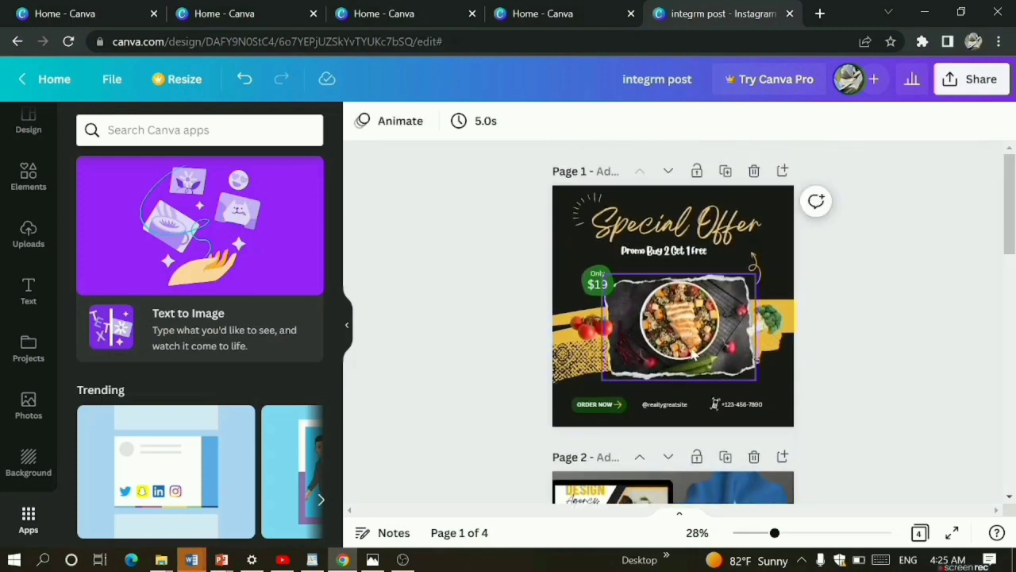
pyautogui.click(482, 127)
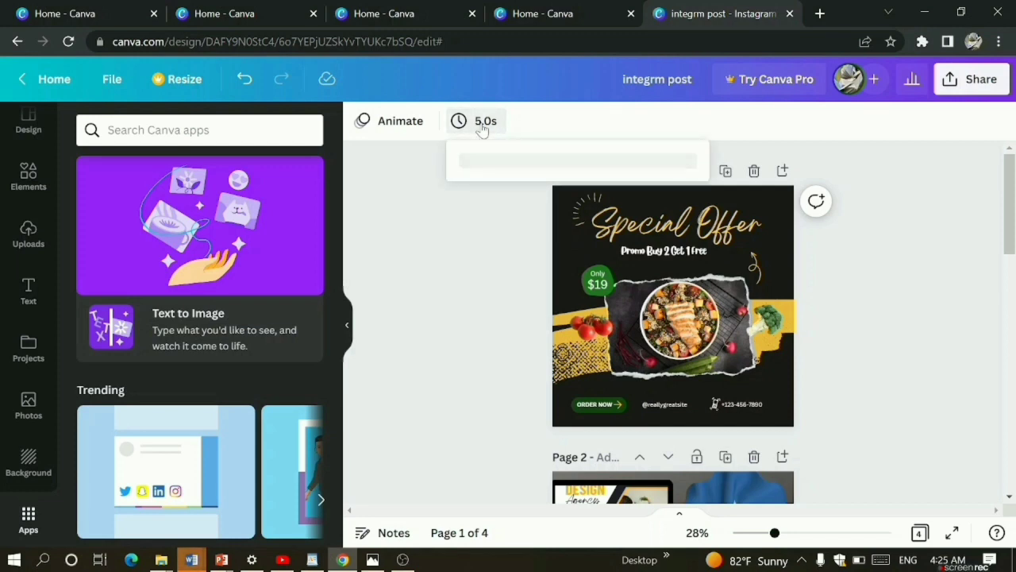
pyautogui.click(473, 276)
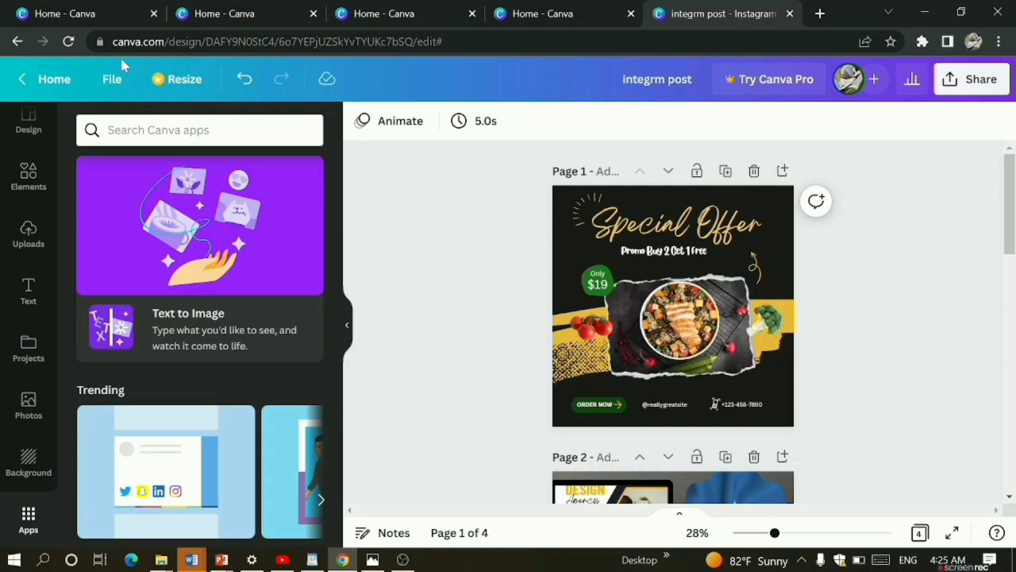
# Leave the design for the home page and open the list of design types for a new design
pyautogui.click(49, 78)
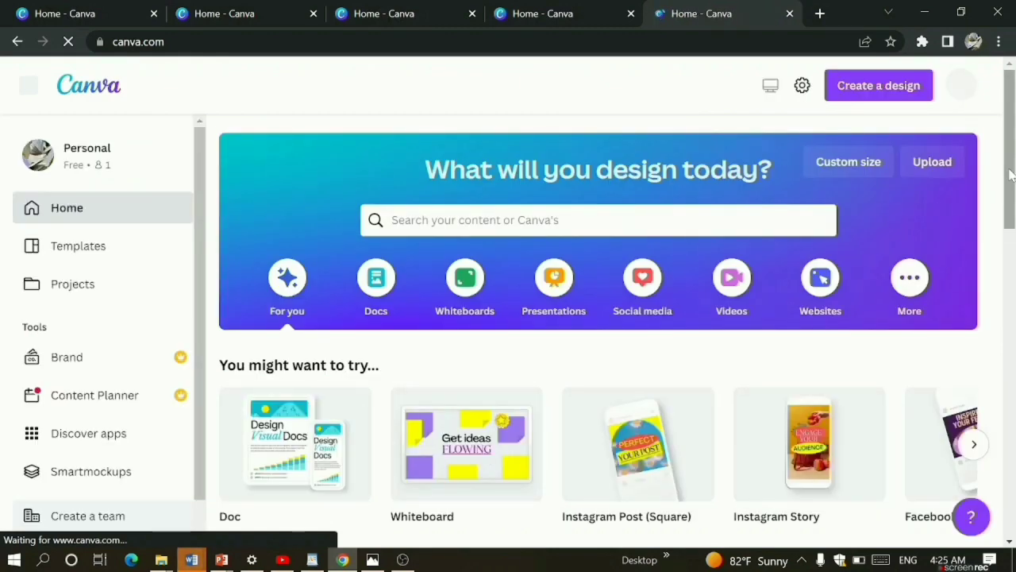
pyautogui.click(962, 87)
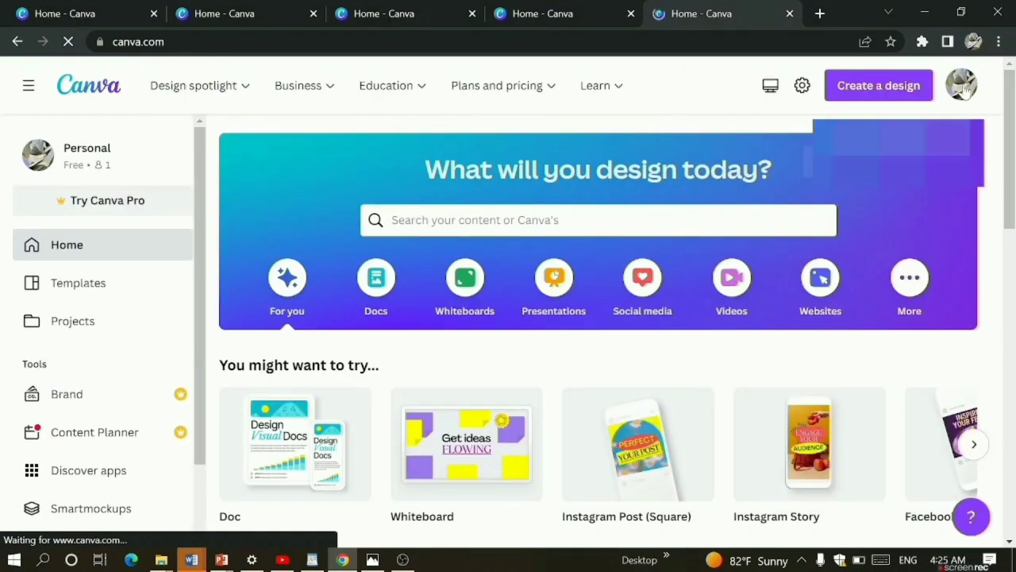
pyautogui.click(997, 129)
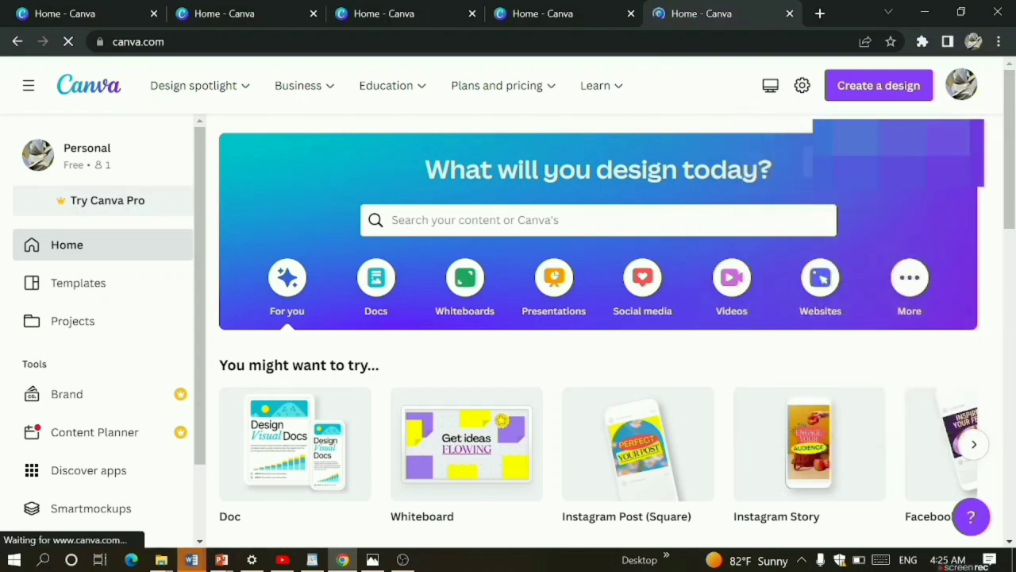
pyautogui.click(897, 91)
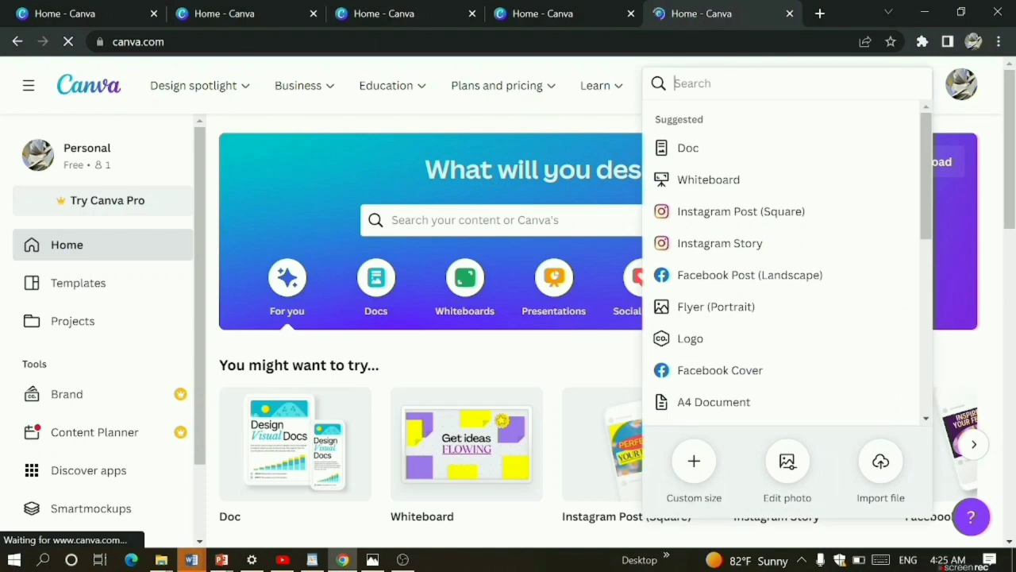
pyautogui.write('inr')
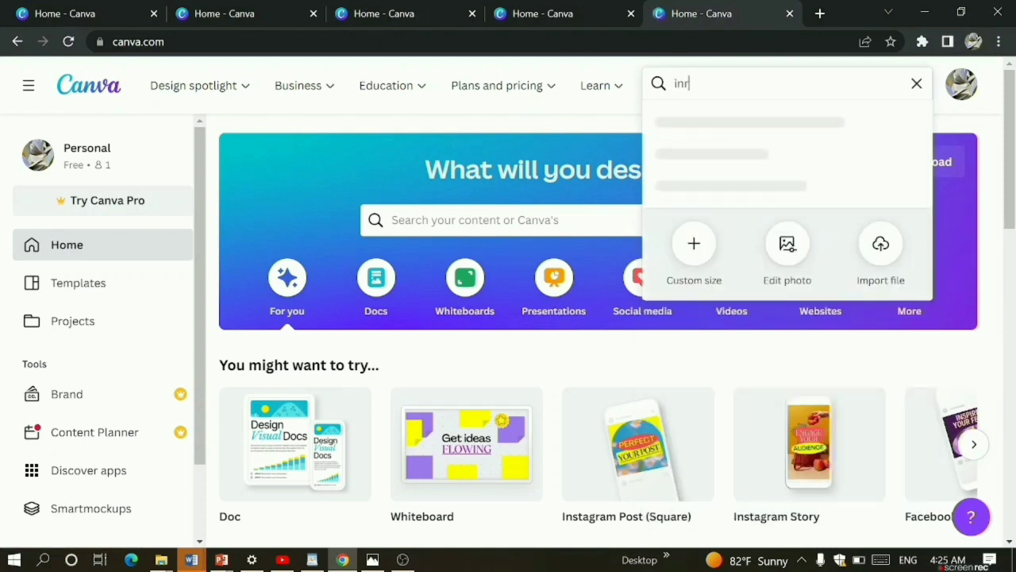
pyautogui.write('o')
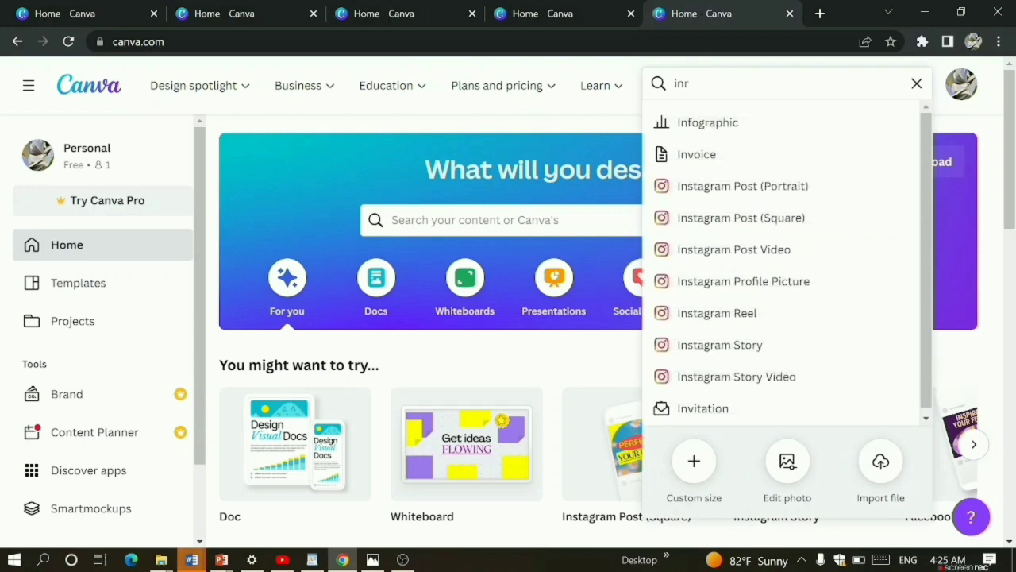
pyautogui.press('BackSpace')
pyautogui.press('BackSpace')
pyautogui.press('BackSpace')
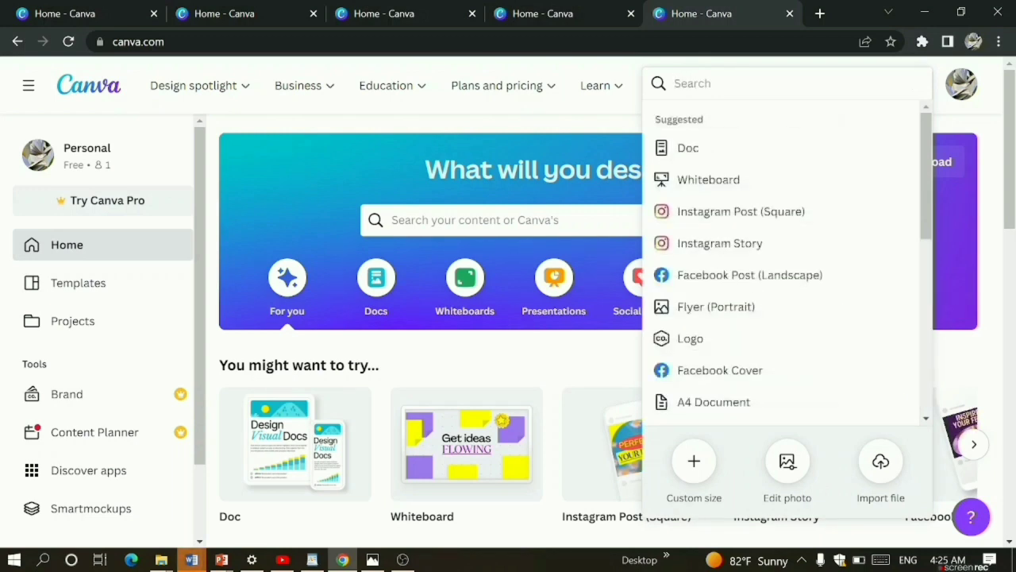
# Search the design types for "youtube intr" and create a new YouTube Intro video design
pyautogui.write('y')
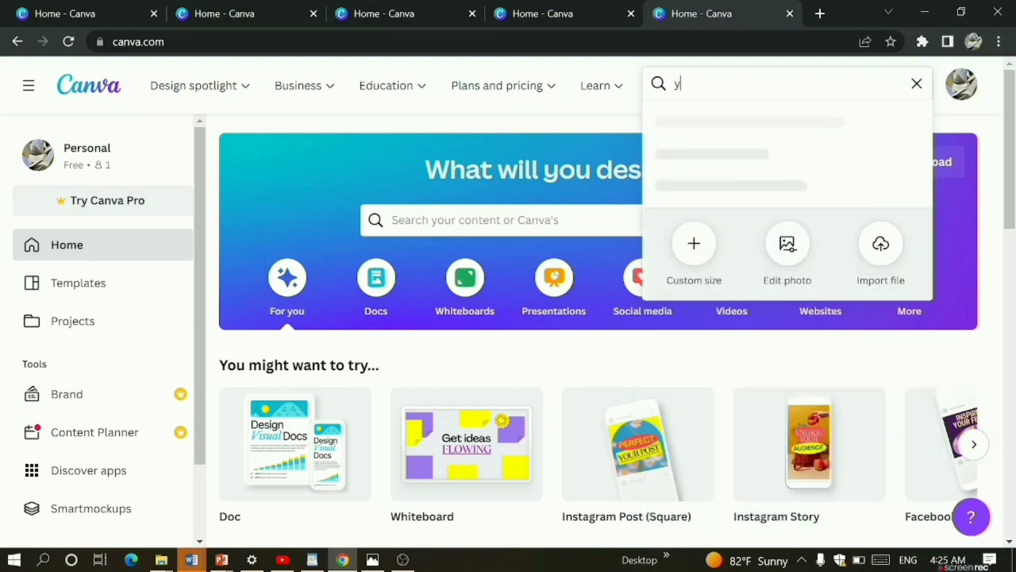
pyautogui.write('out')
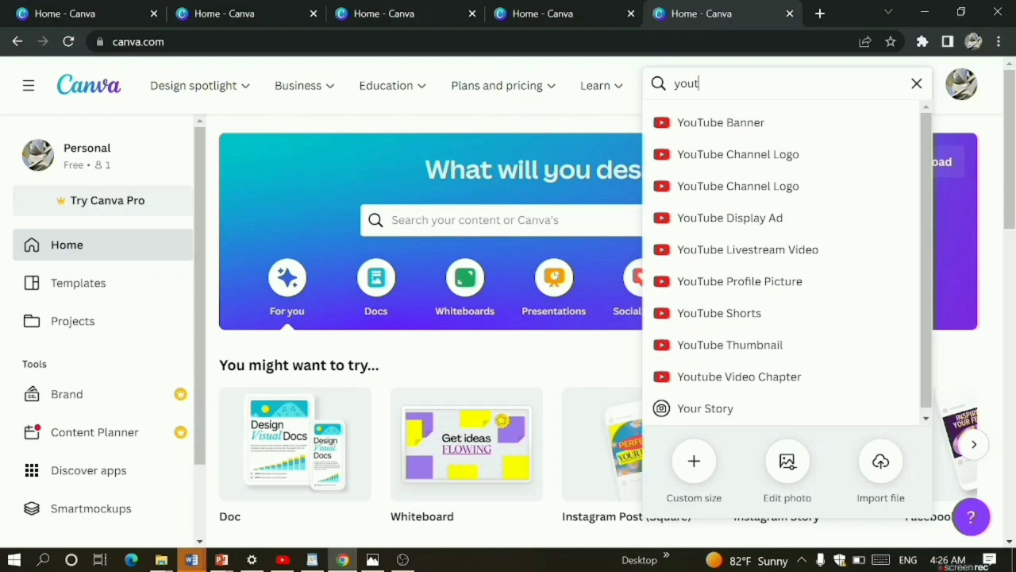
pyautogui.write('ube')
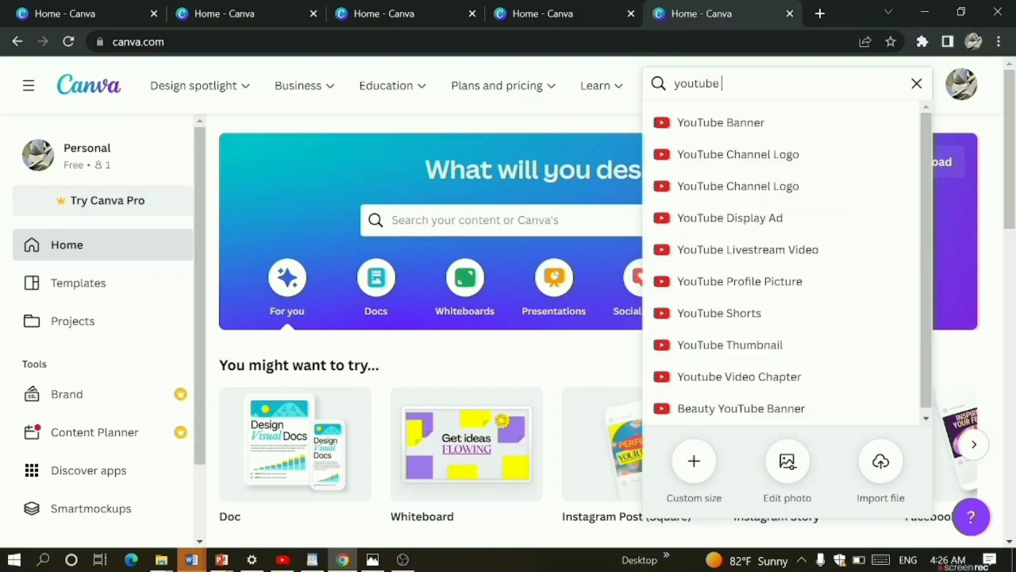
pyautogui.write(' intr')
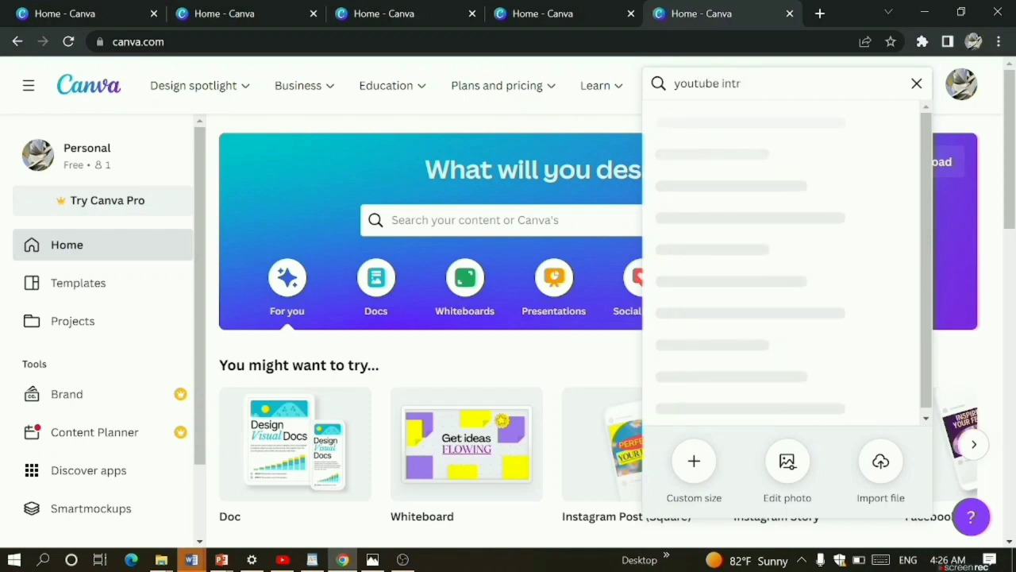
pyautogui.click(743, 122)
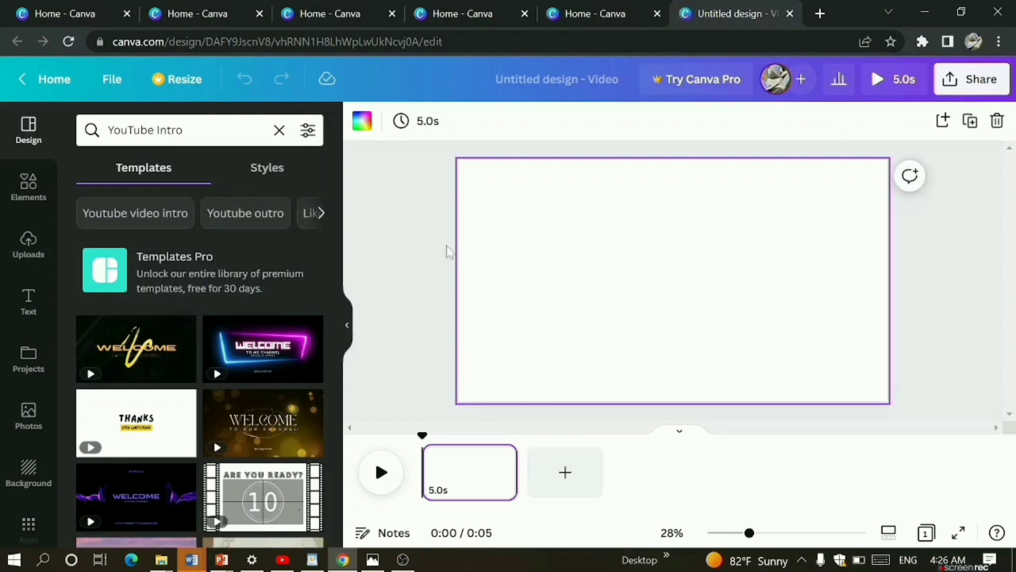
# Browse the "Thanks for watching" template suggestions and apply the dark blue starry template with the Subscribe button
pyautogui.click(322, 215)
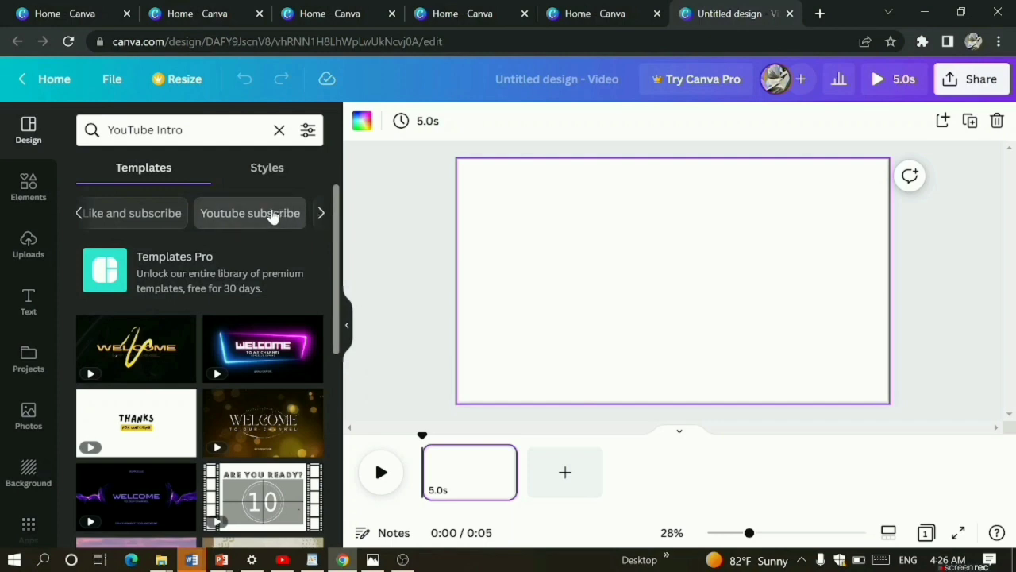
pyautogui.click(321, 215)
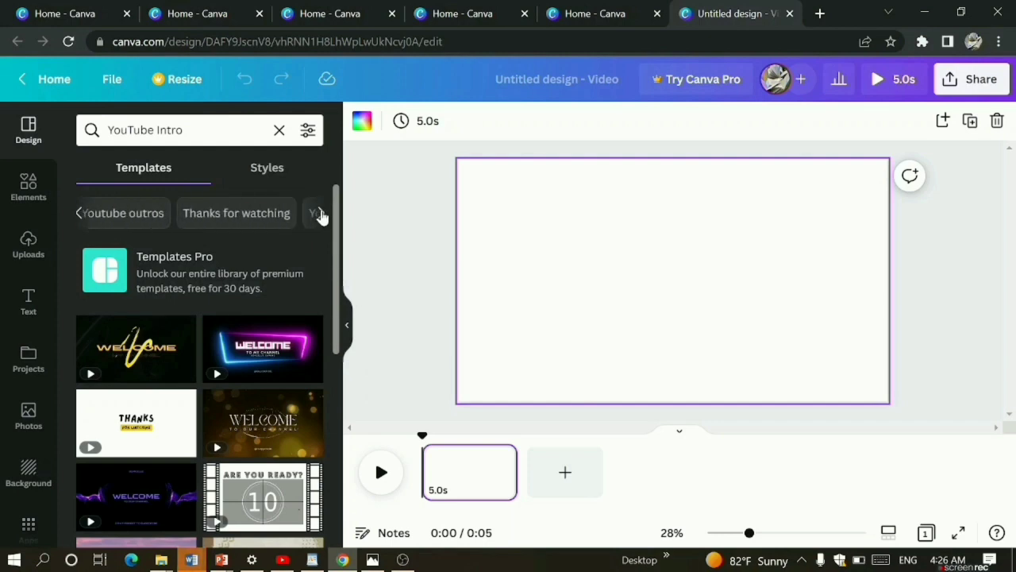
pyautogui.click(270, 216)
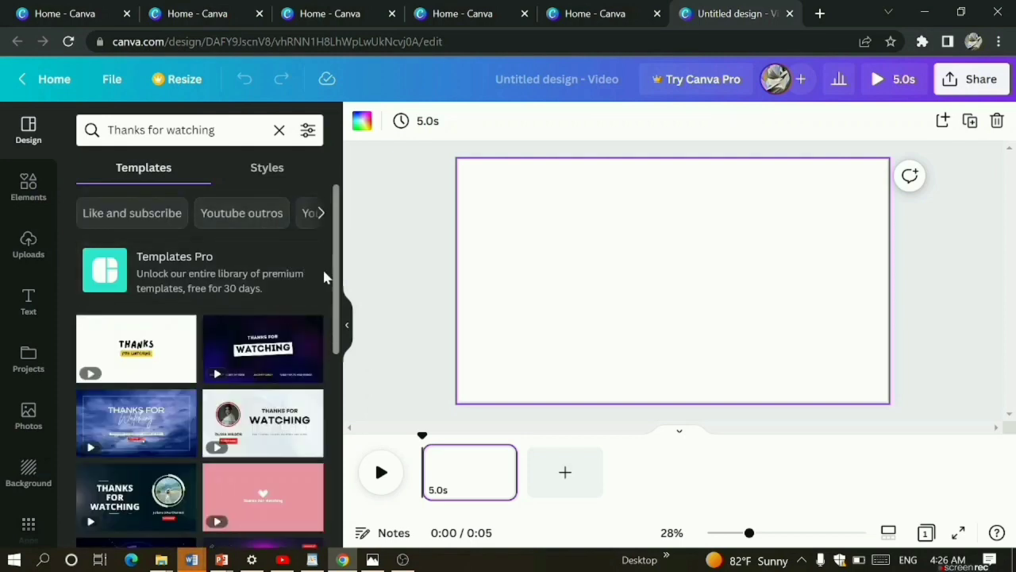
pyautogui.moveTo(335, 282); pyautogui.dragTo(334, 408)
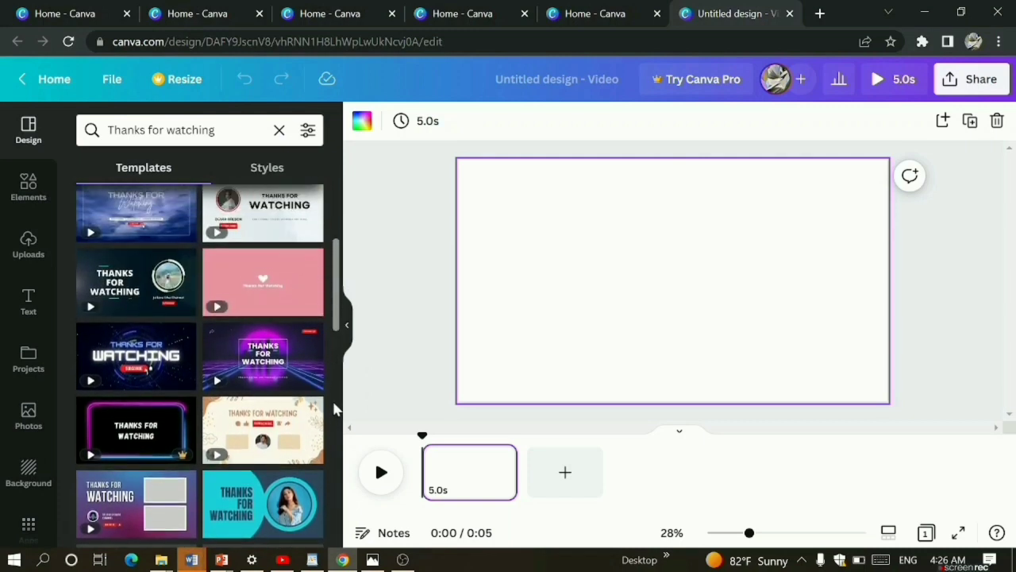
pyautogui.click(165, 370)
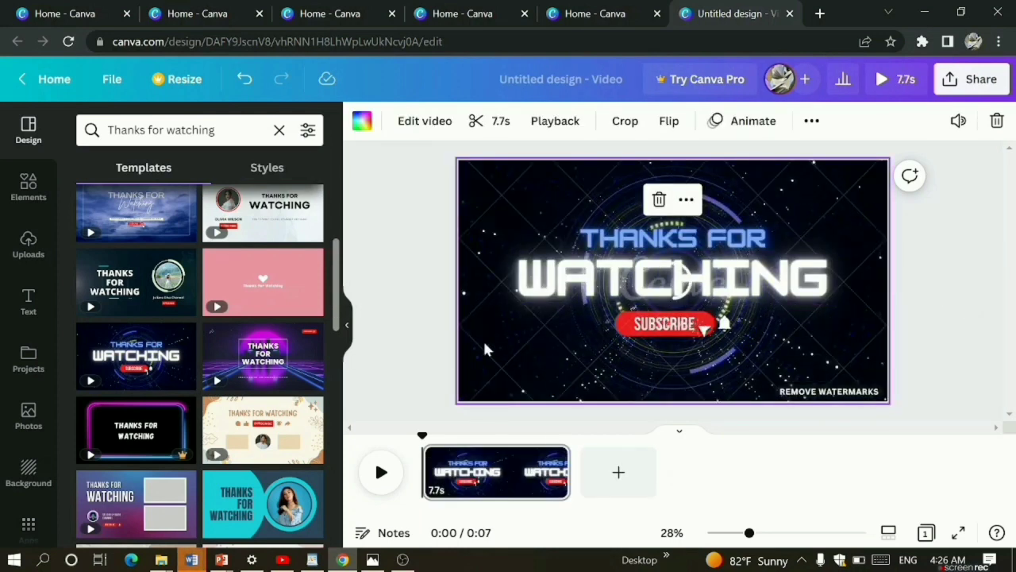
pyautogui.moveTo(484, 349)
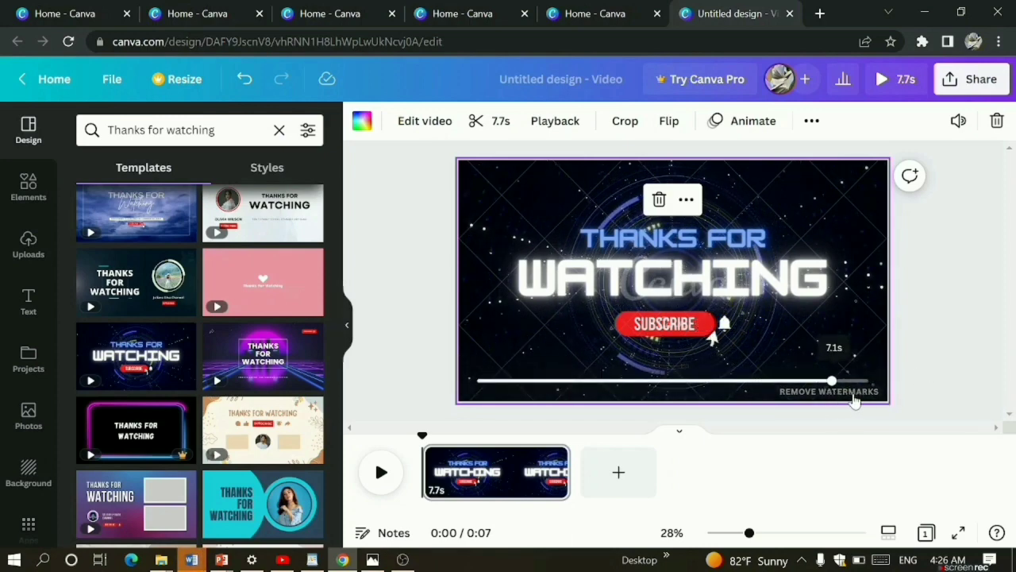
pyautogui.click(918, 373)
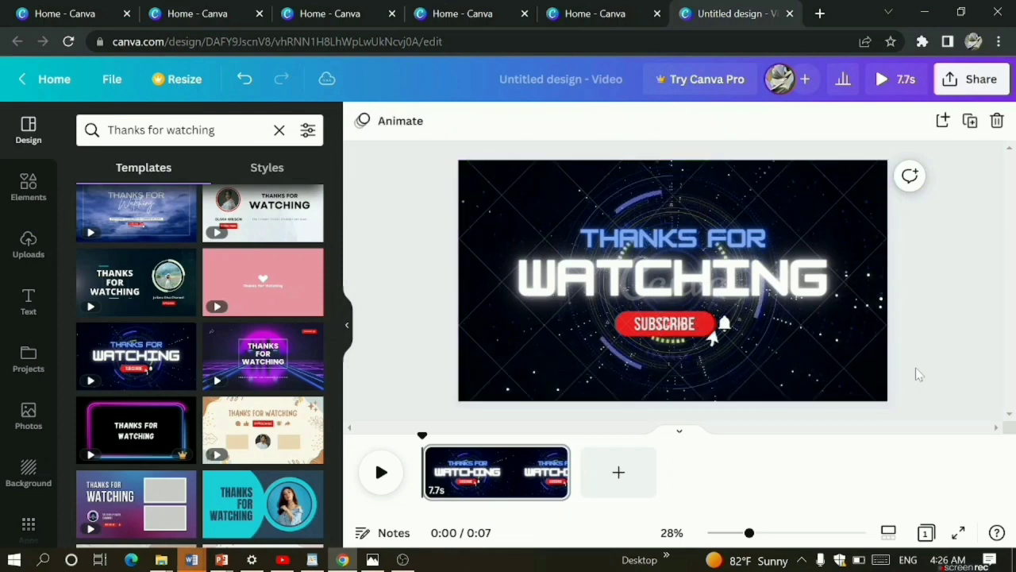
pyautogui.click(844, 386)
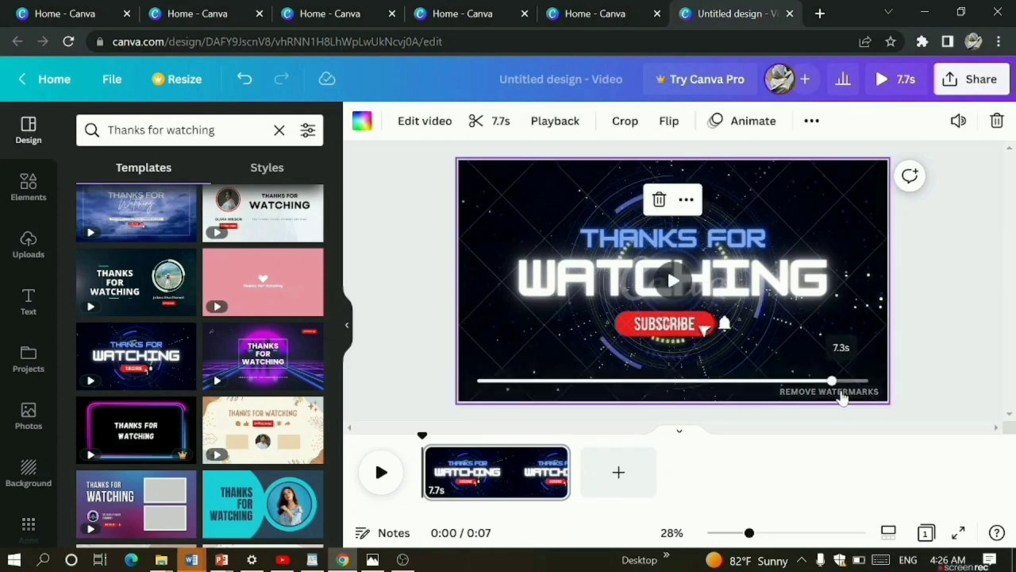
pyautogui.click(934, 354)
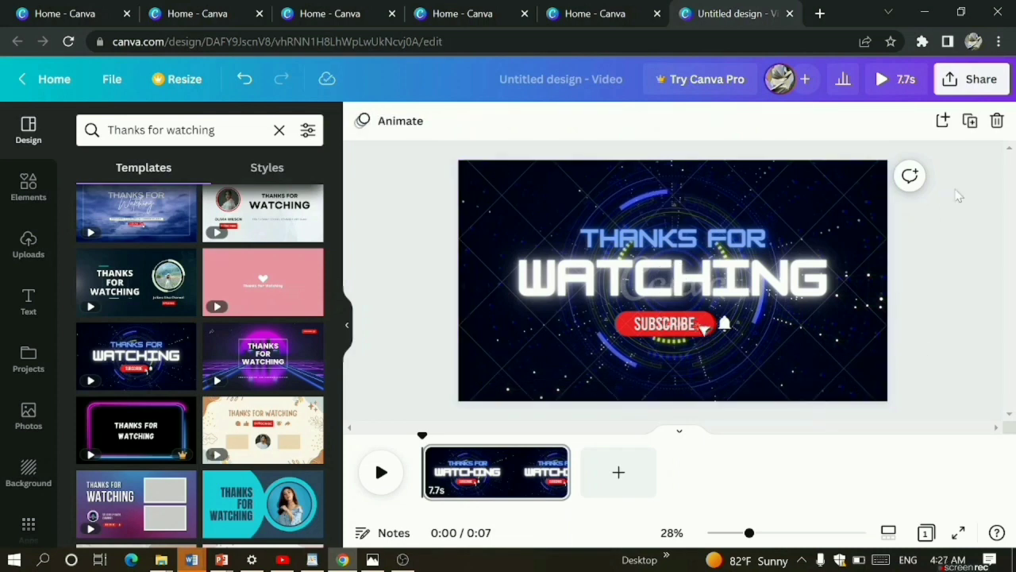
# Replace the word WATCHING in the title with "DAAWASHADA"
pyautogui.click(599, 289)
pyautogui.doubleClick(599, 288)
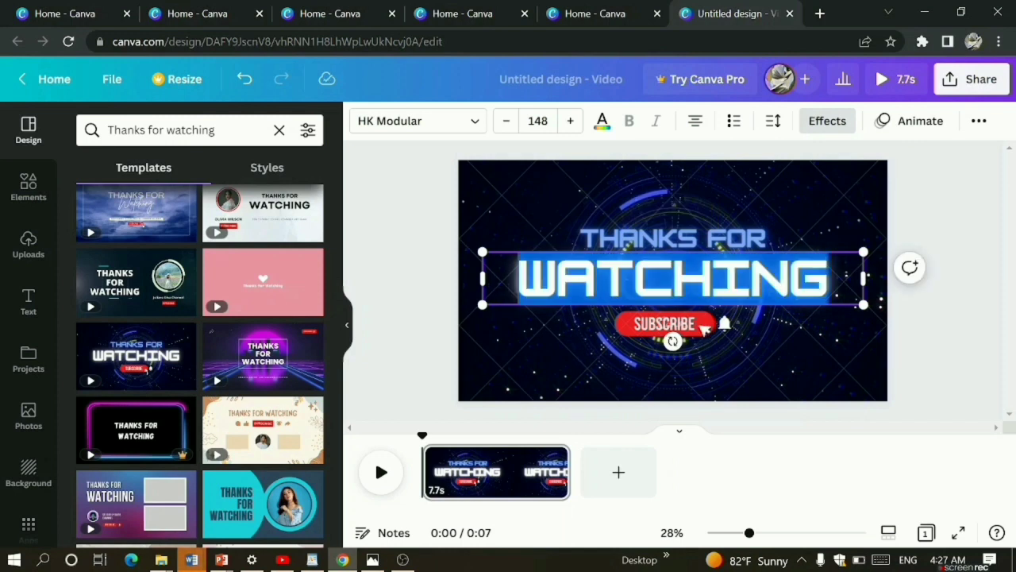
pyautogui.write('DAAWA')
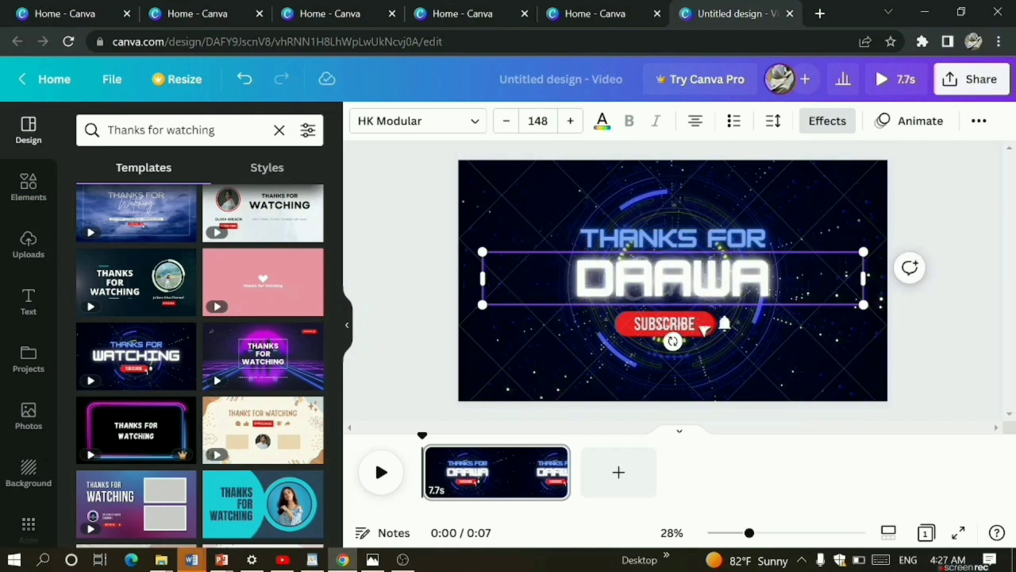
pyautogui.write('SG')
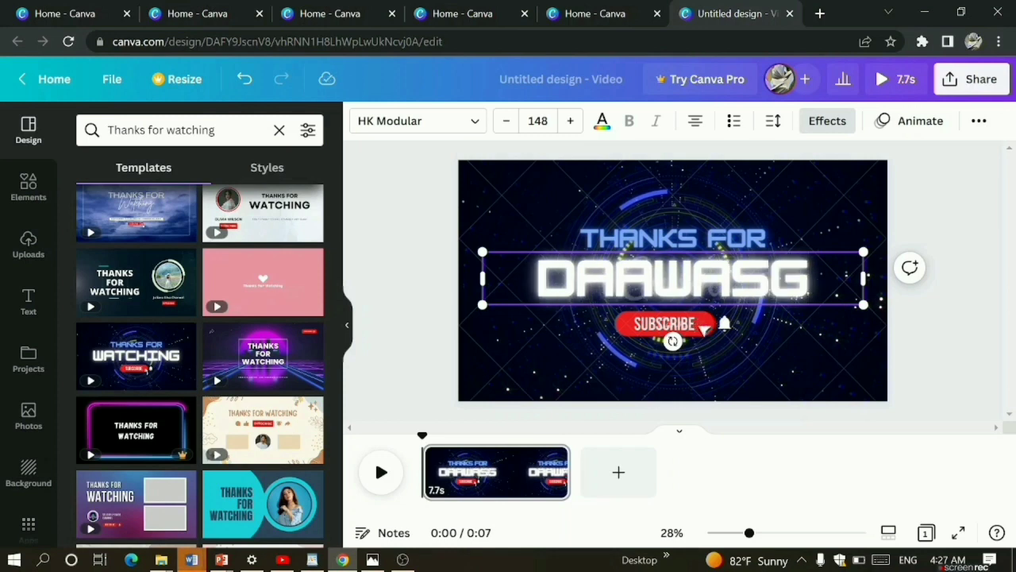
pyautogui.press('BackSpace')
pyautogui.write('HAD')
pyautogui.press('Return')
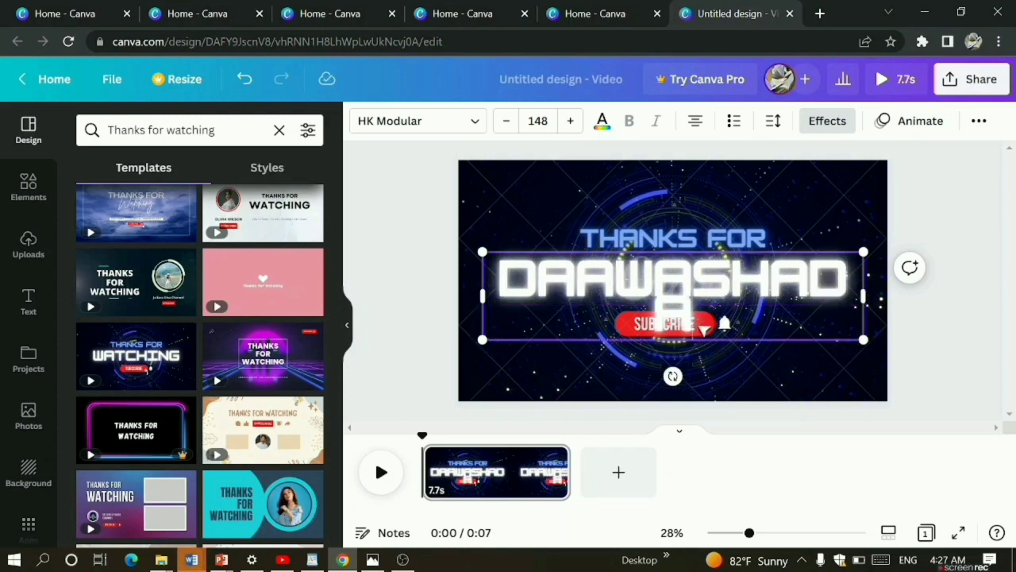
pyautogui.click(589, 384)
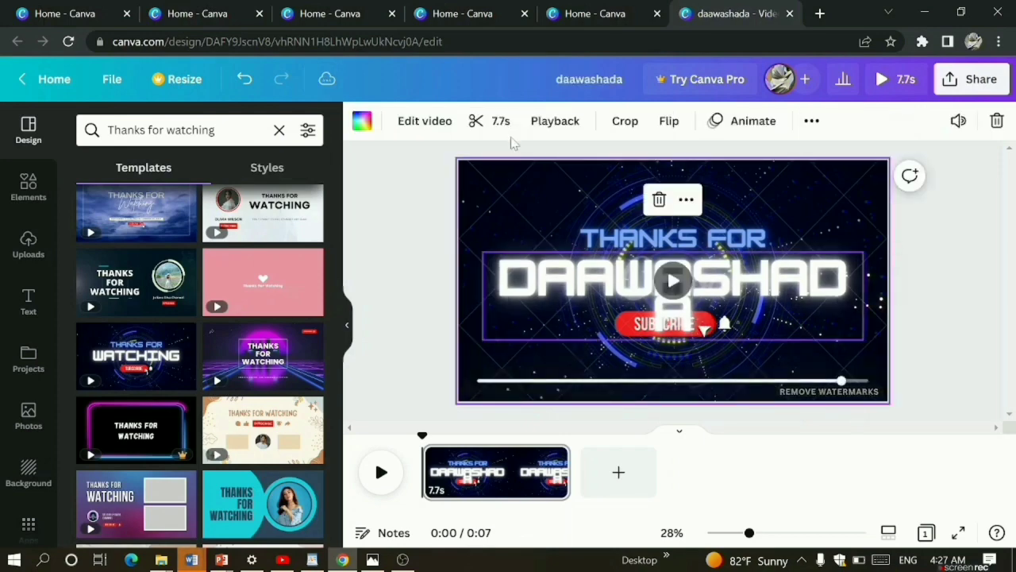
# Try the recently used black marble background on the page, and replace it with the golden fireworks background
pyautogui.click(32, 484)
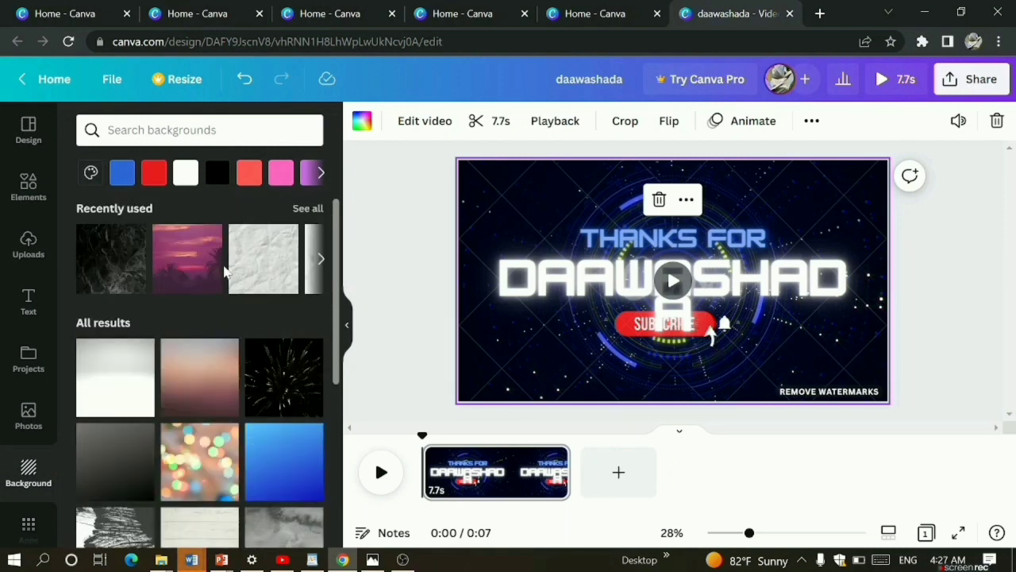
pyautogui.click(125, 267)
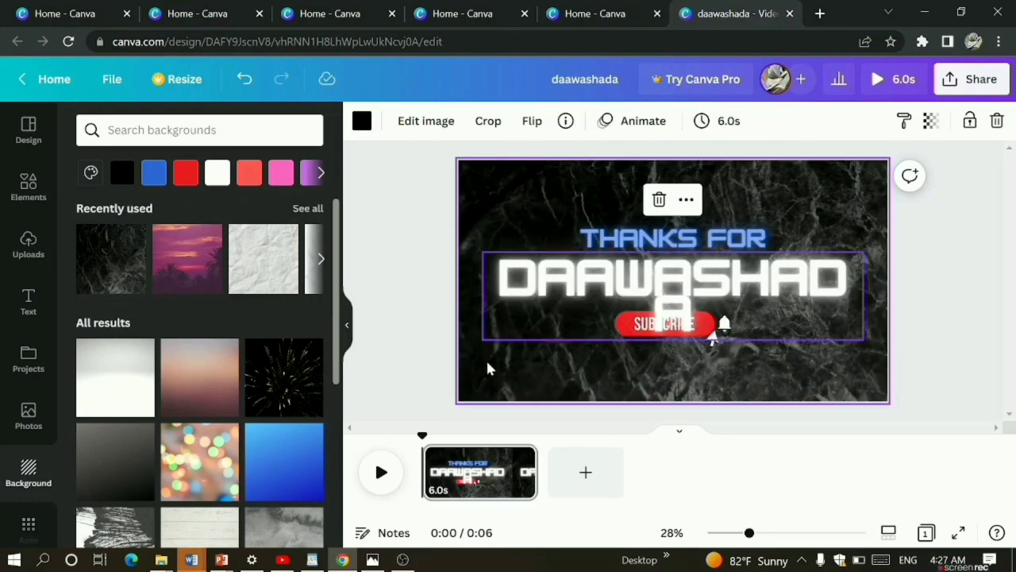
pyautogui.click(295, 391)
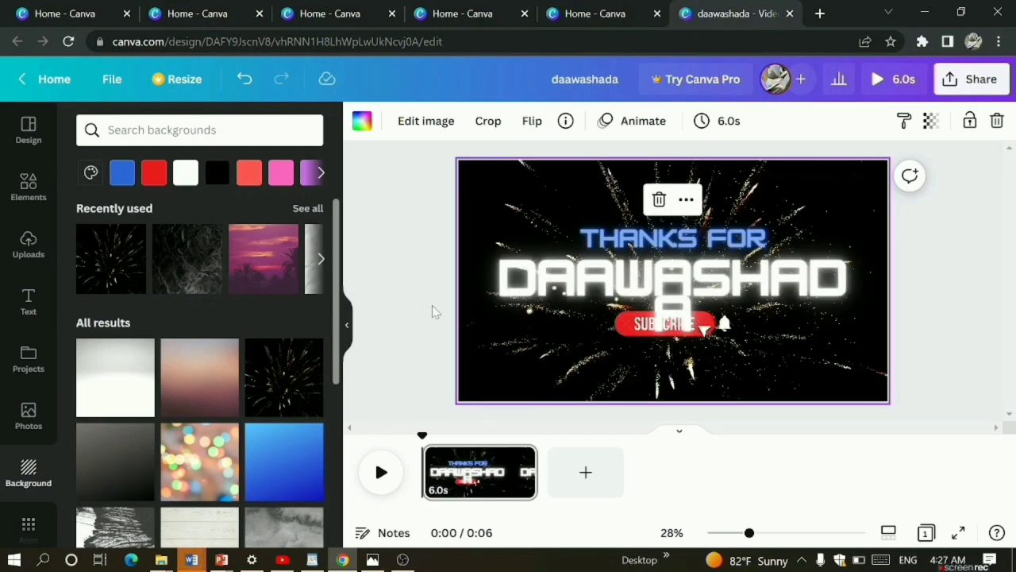
# Add a second page and apply the dark "Thanks for watching" template with the circular channel photo to it
pyautogui.click(586, 476)
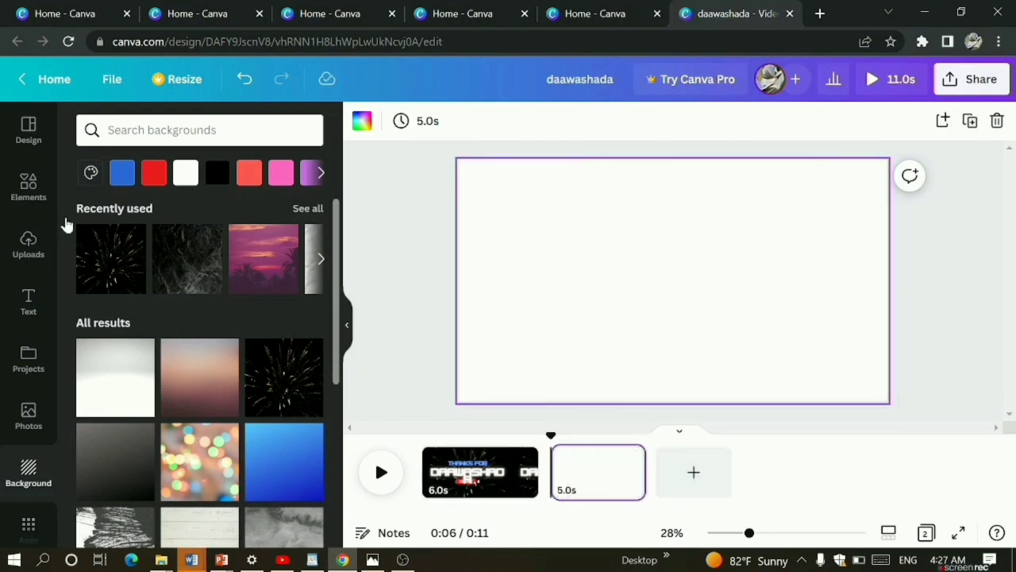
pyautogui.click(28, 131)
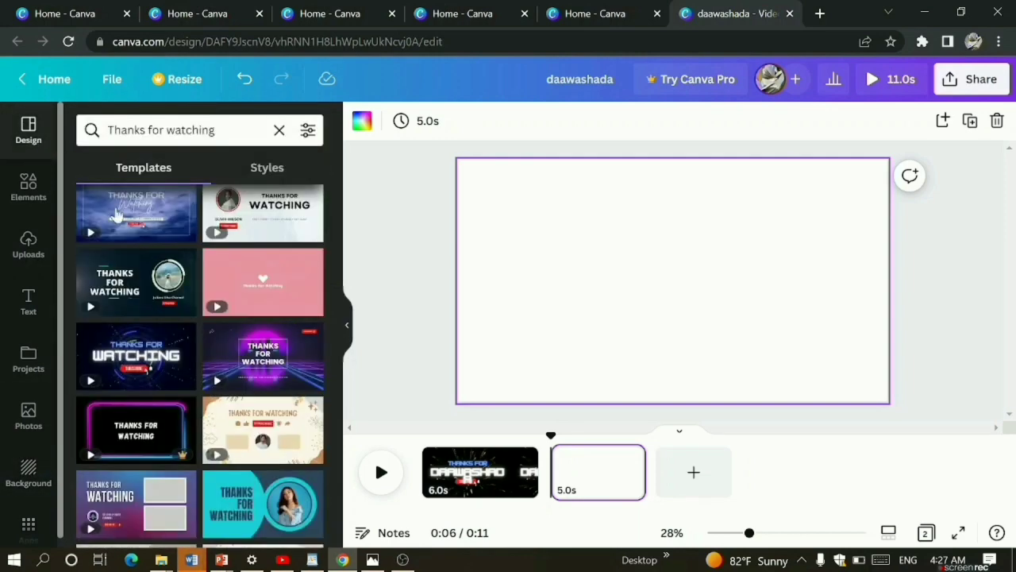
pyautogui.click(136, 295)
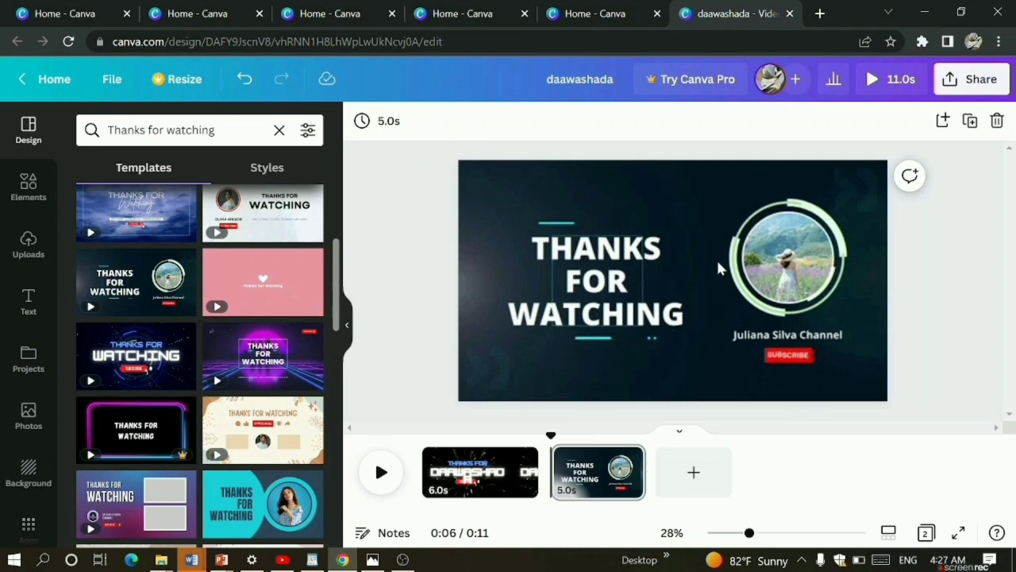
pyautogui.click(758, 263)
pyautogui.click(760, 278)
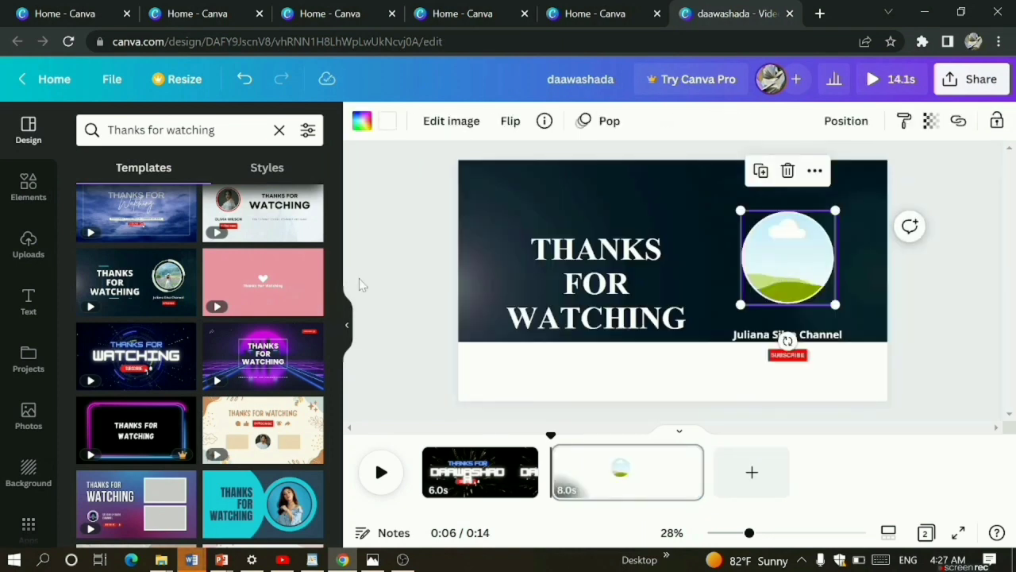
pyautogui.click(359, 283)
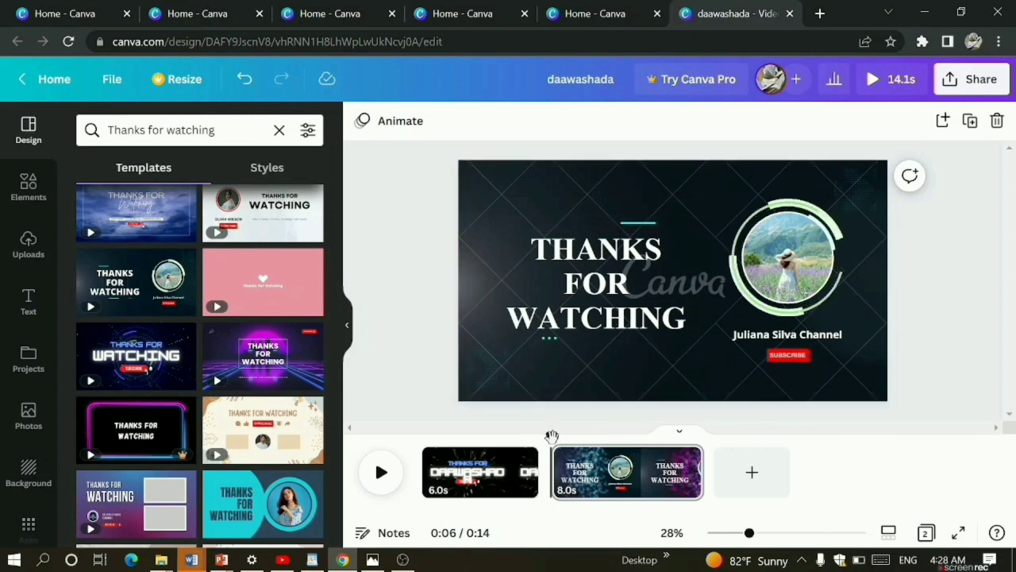
# Scrub the timeline to the end of the second page, and preview the whole video, skipping ahead to 9.7s
pyautogui.moveTo(549, 436); pyautogui.dragTo(704, 438)
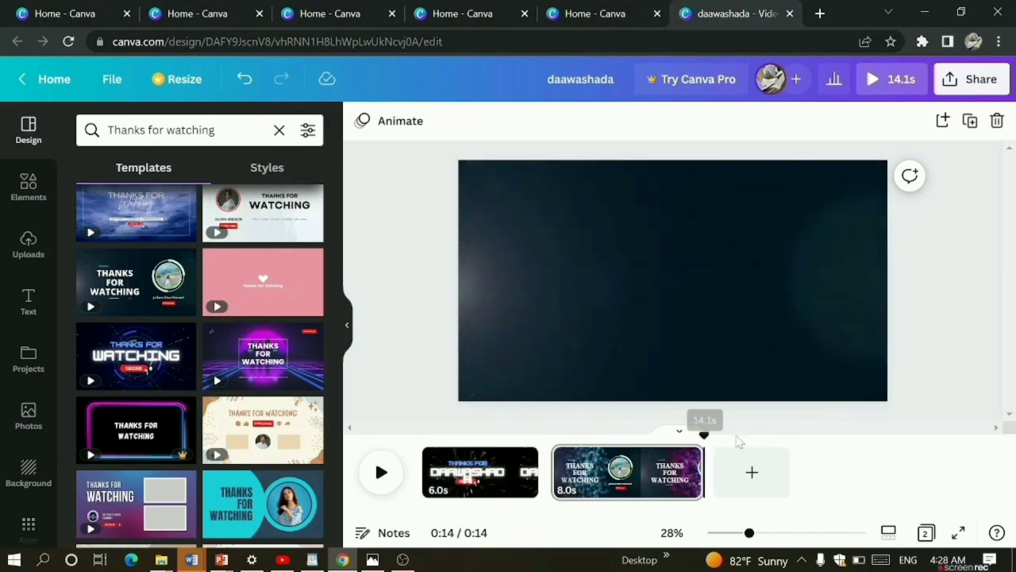
pyautogui.click(888, 82)
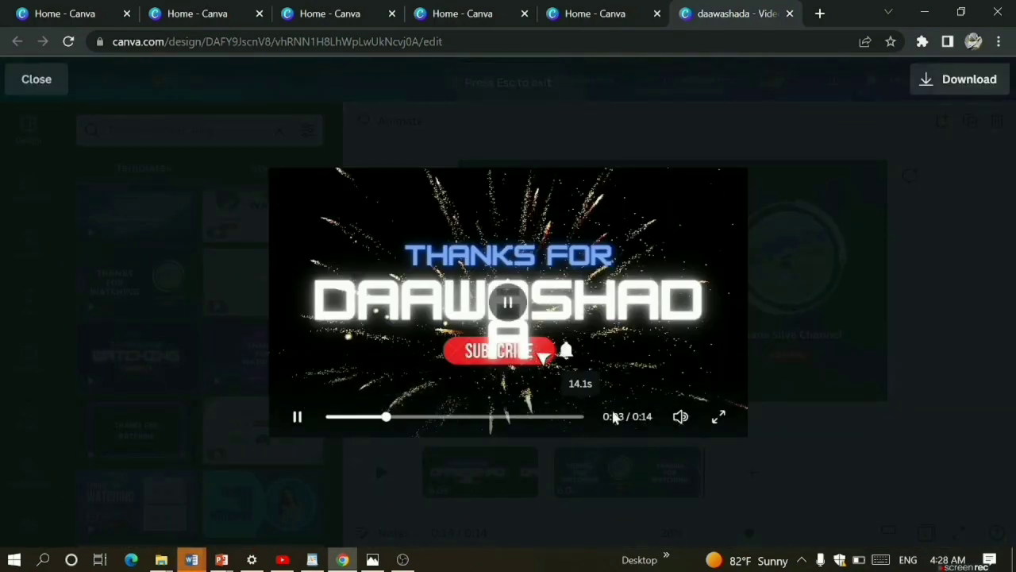
pyautogui.click(502, 416)
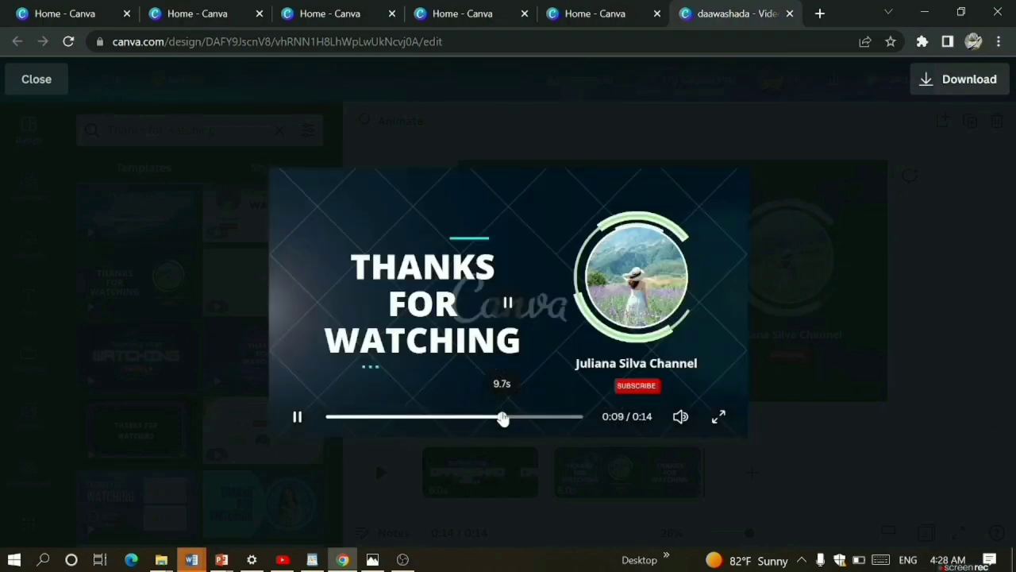